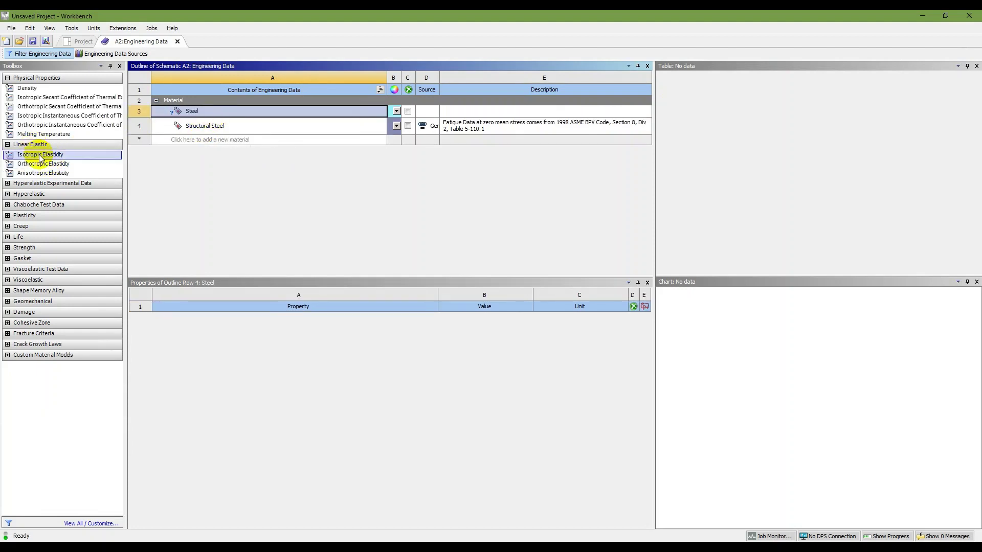
# Add Isotropic Elasticity to the Steel material with a Young's modulus of 210e9 Pa and a Poisson's ratio of 0.3.
pyautogui.moveTo(36, 155); pyautogui.dragTo(192, 112)
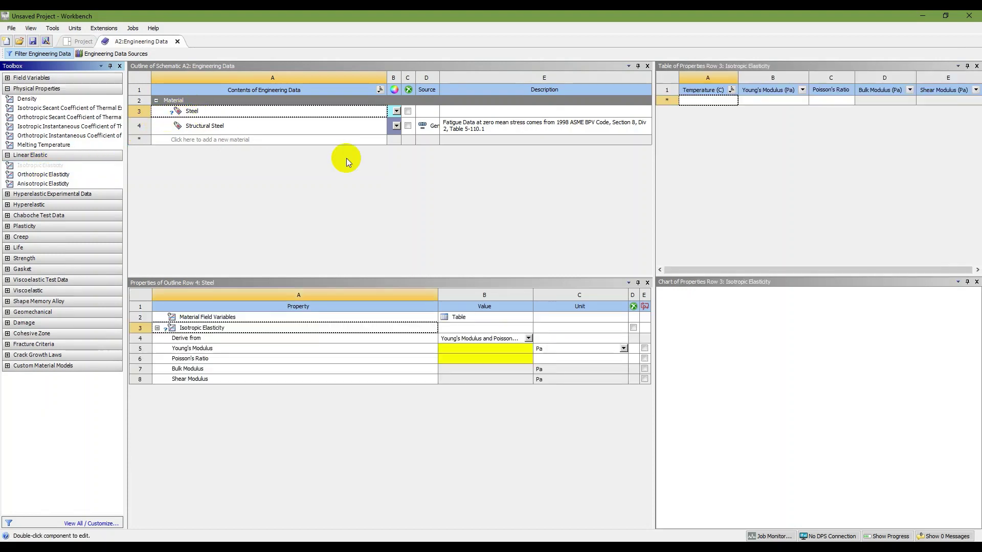
pyautogui.click(483, 350)
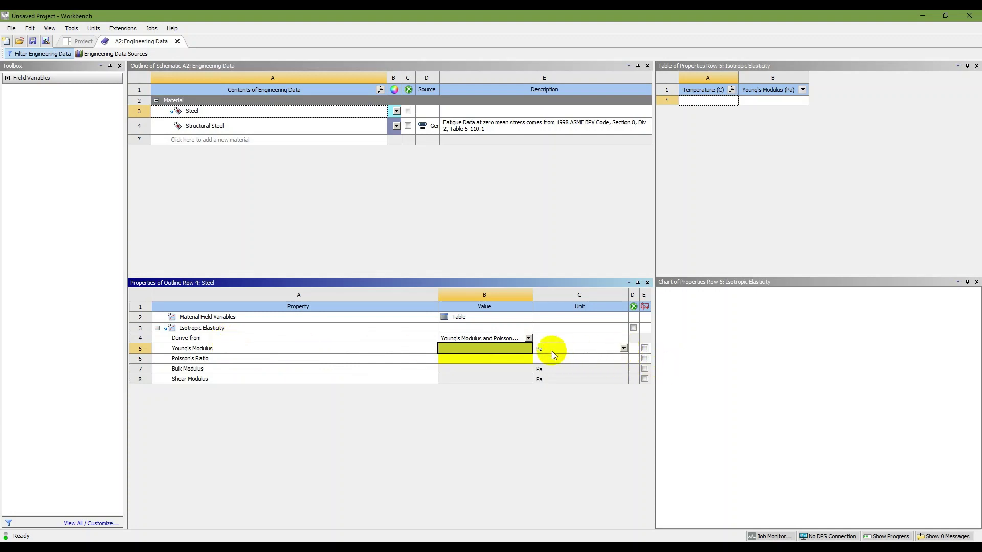
pyautogui.write('21')
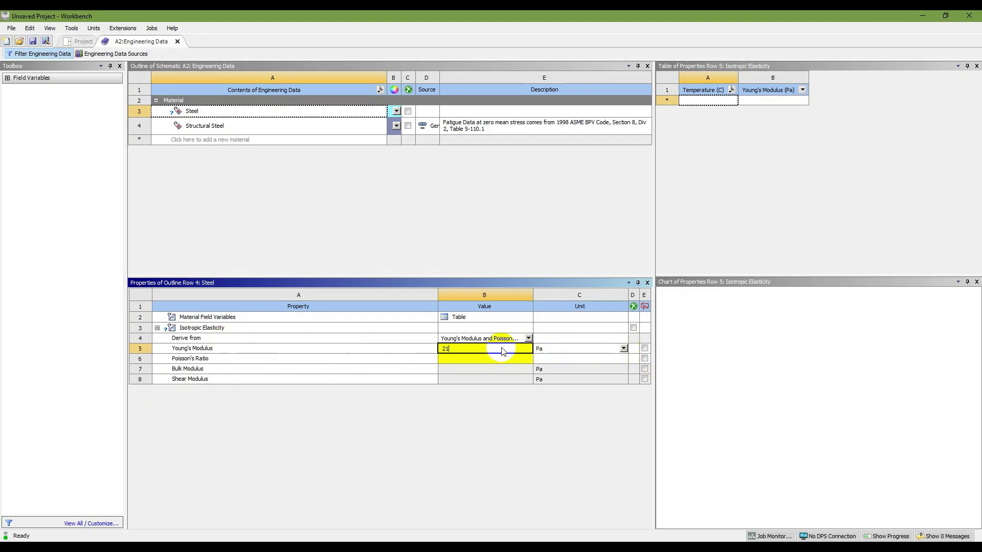
pyautogui.write('0e9')
pyautogui.click(496, 358)
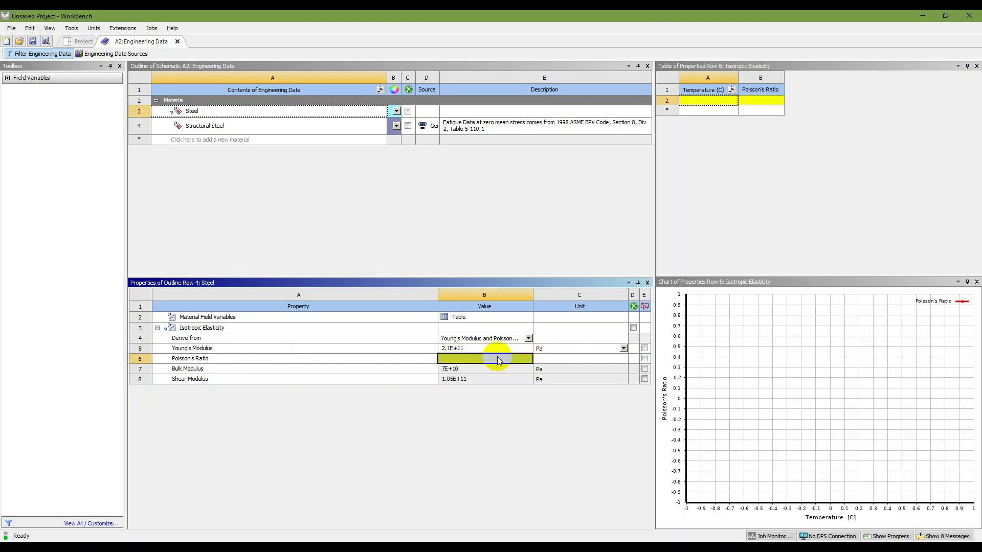
pyautogui.click(456, 359)
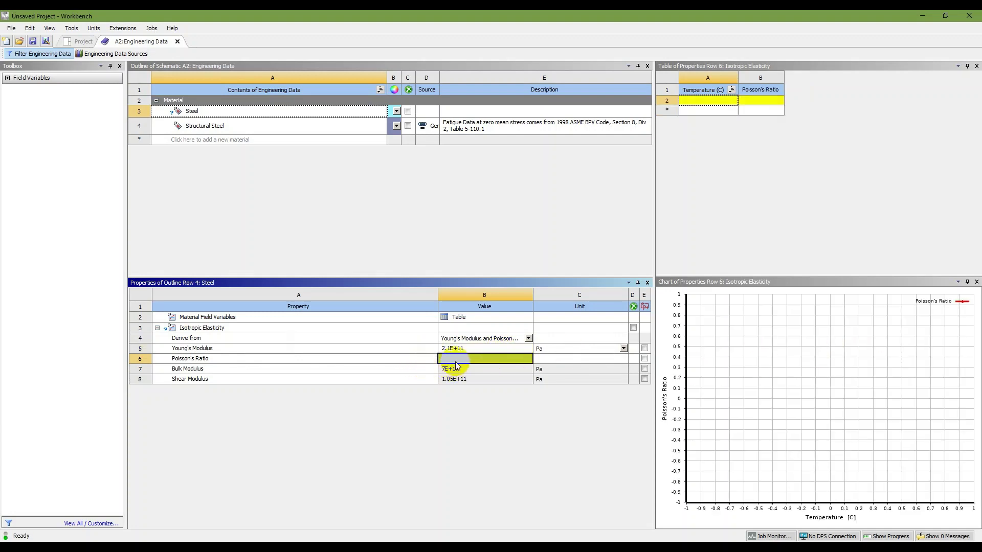
pyautogui.write('.')
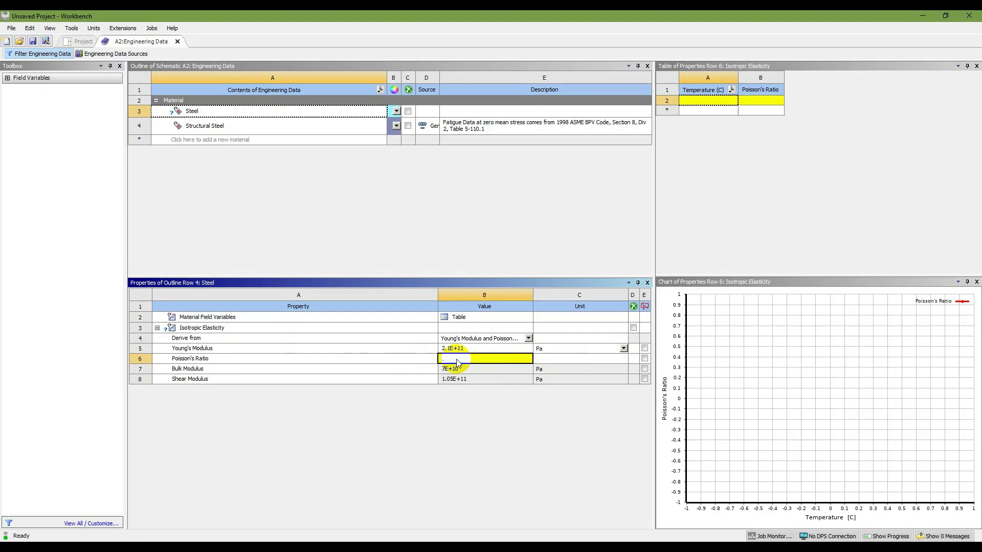
pyautogui.write('0.3')
pyautogui.press('Return')
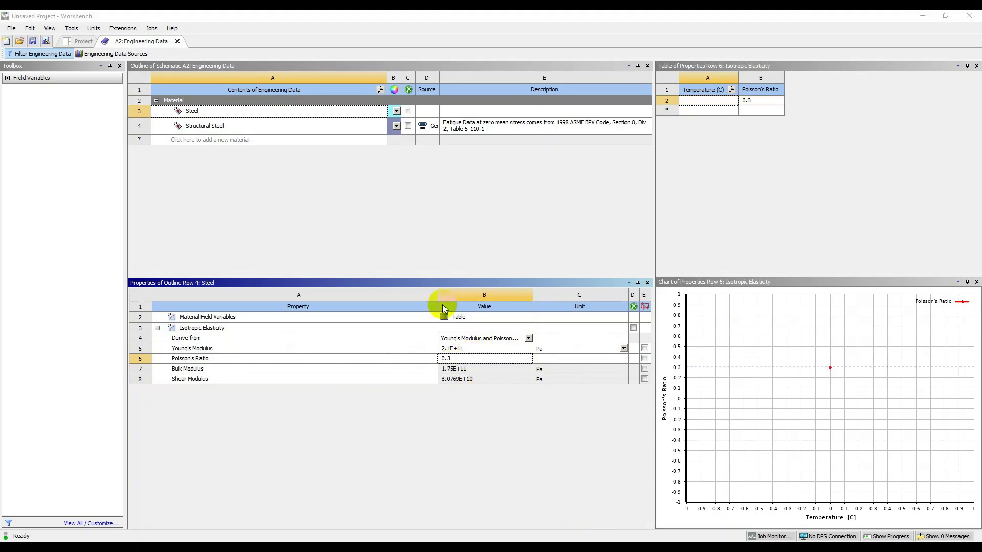
# Save the project as "3 Member Truss 2D 3.27" and close Engineering Data to return to the project schematic.
pyautogui.click(81, 41)
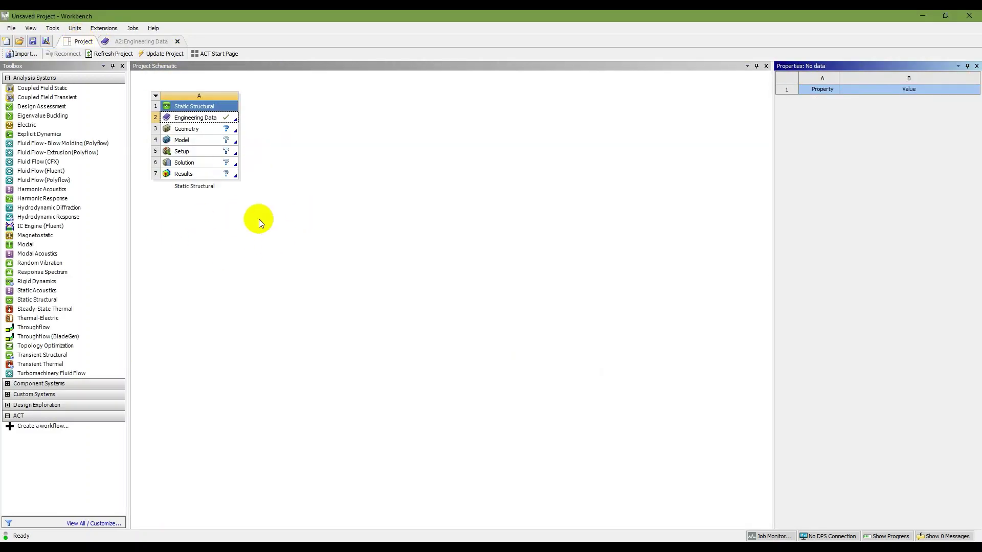
pyautogui.click(32, 41)
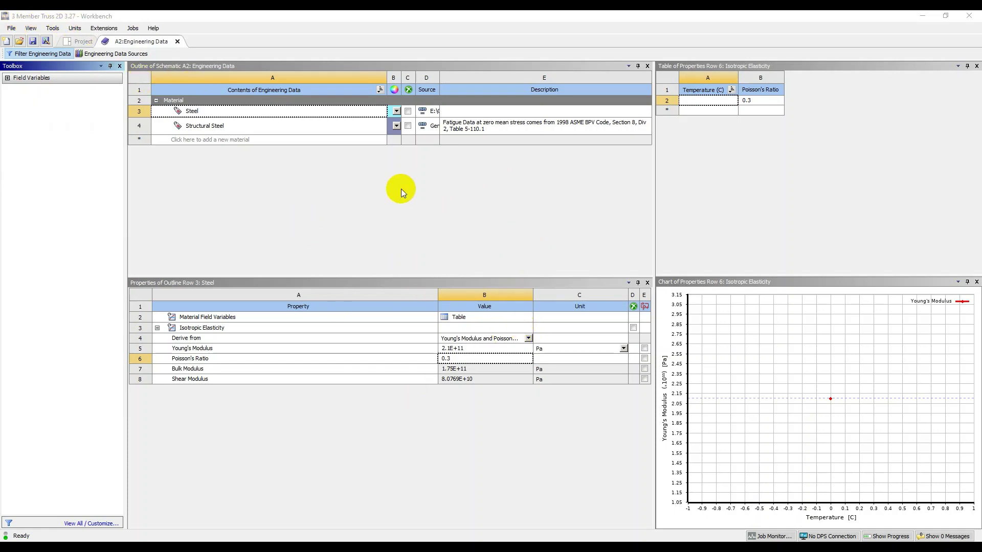
pyautogui.click(178, 41)
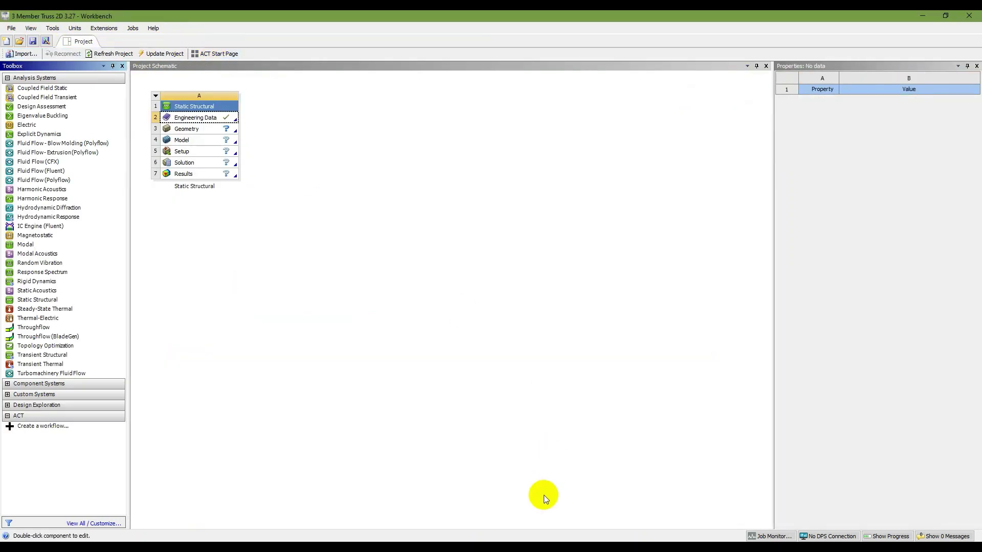
# Enable Line Bodies in the basic geometry options of the Static Structural system's Geometry cell.
pyautogui.click(582, 541)
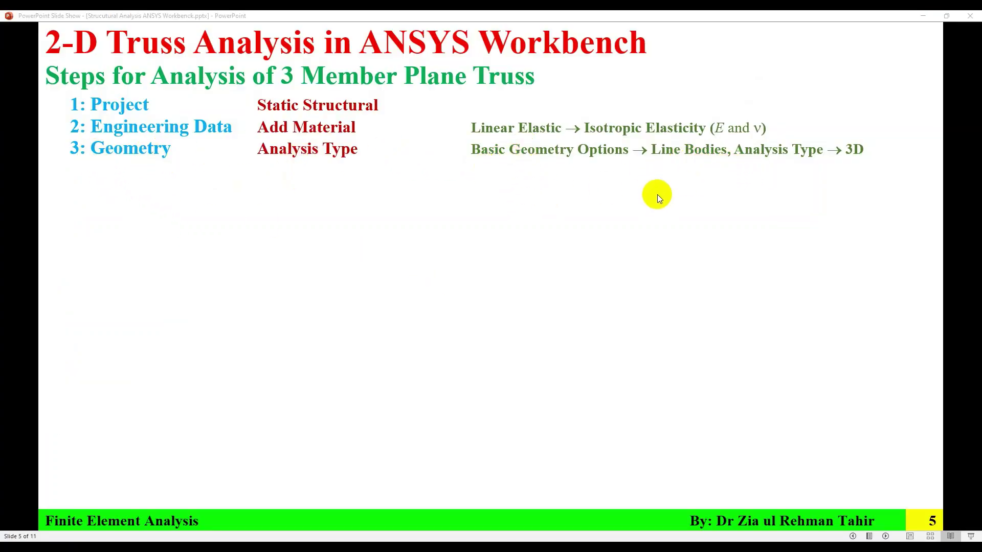
pyautogui.hotkey('alt', 'Tab')
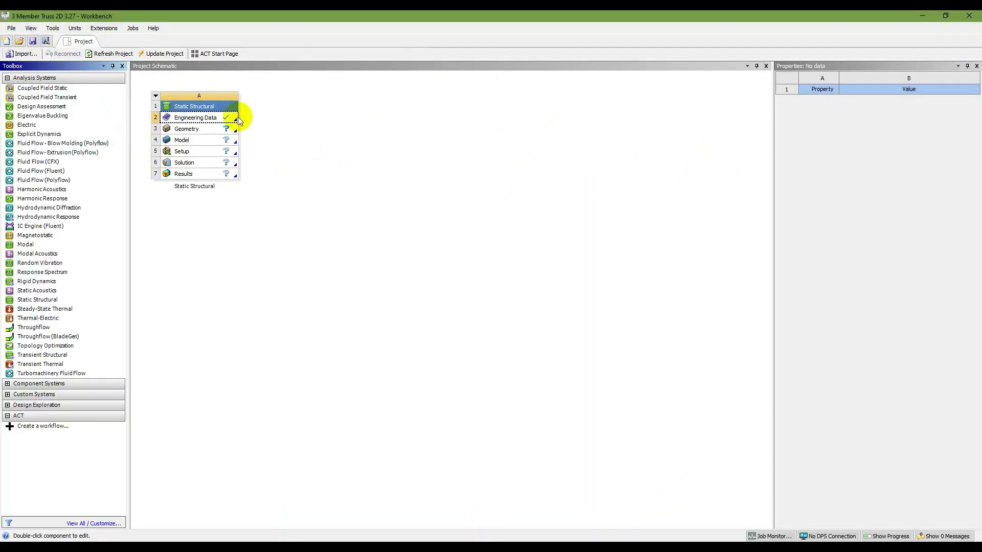
pyautogui.click(192, 128)
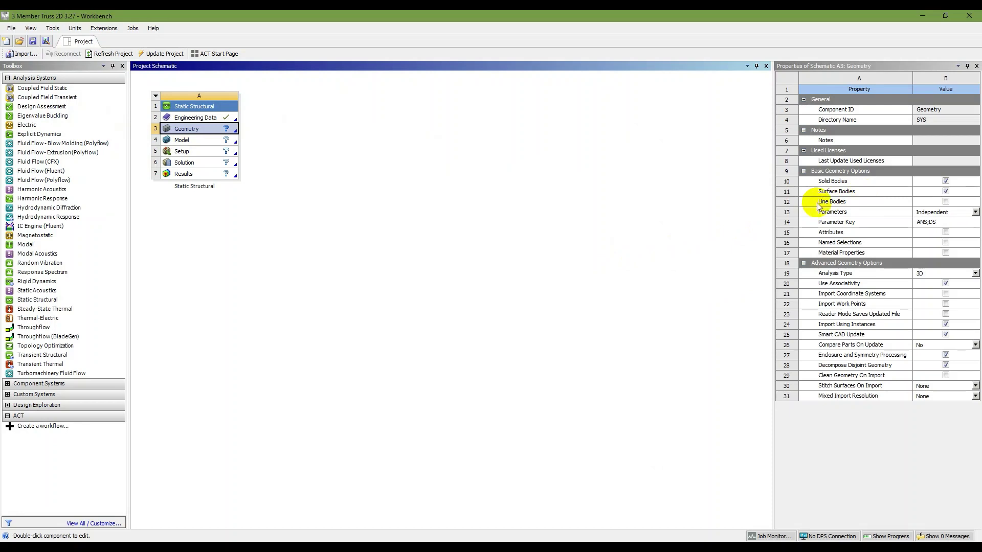
pyautogui.click(945, 202)
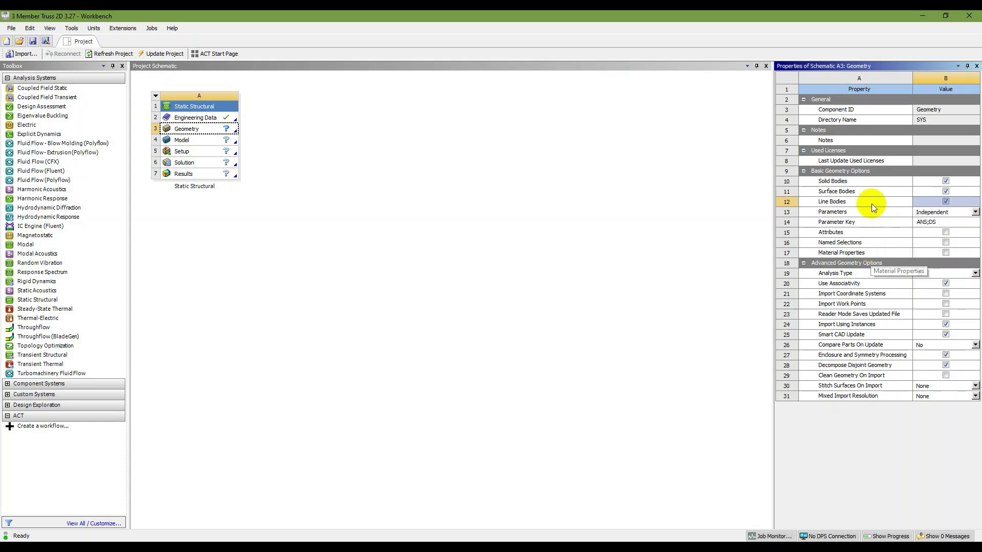
# Create a new DesignModeler geometry for the Static Structural system.
pyautogui.click(577, 543)
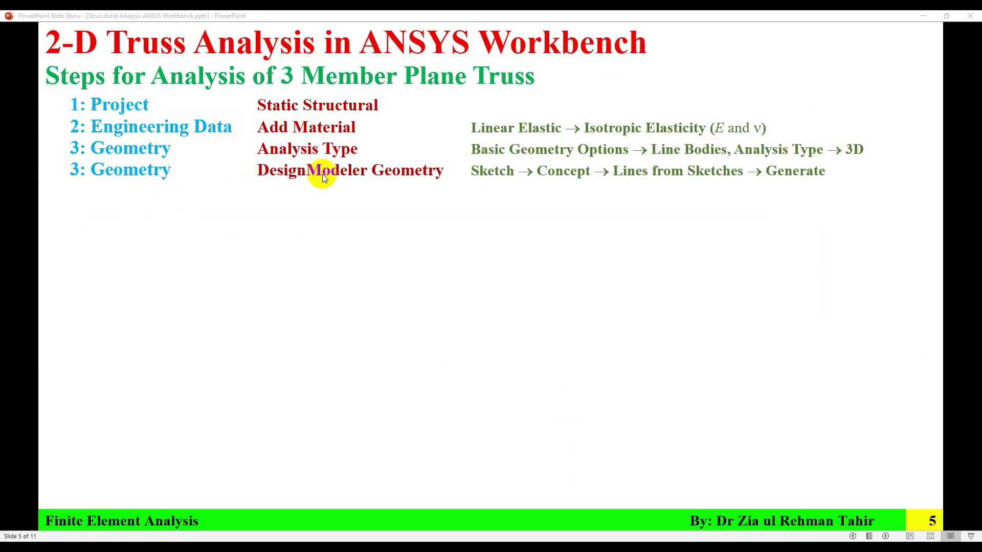
pyautogui.click(645, 543)
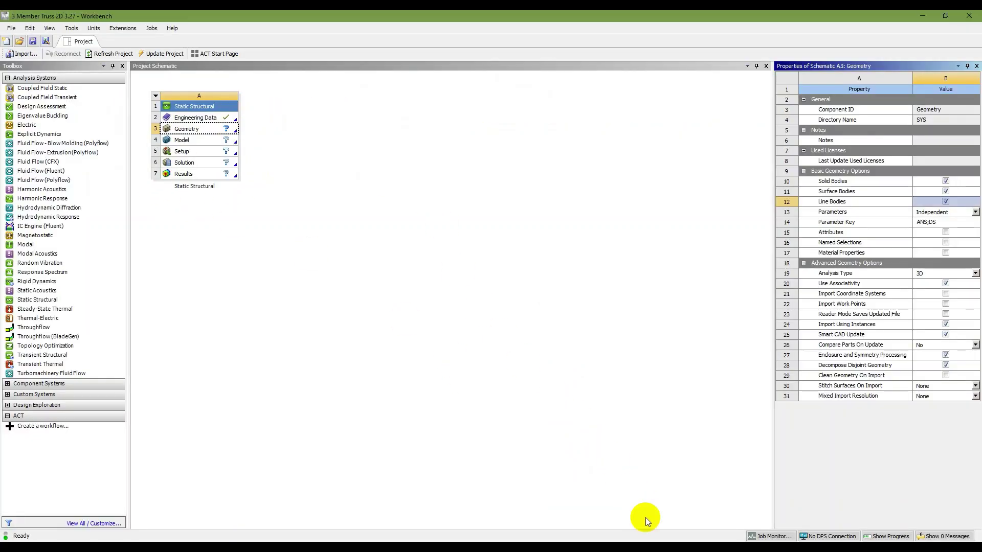
pyautogui.click(190, 140)
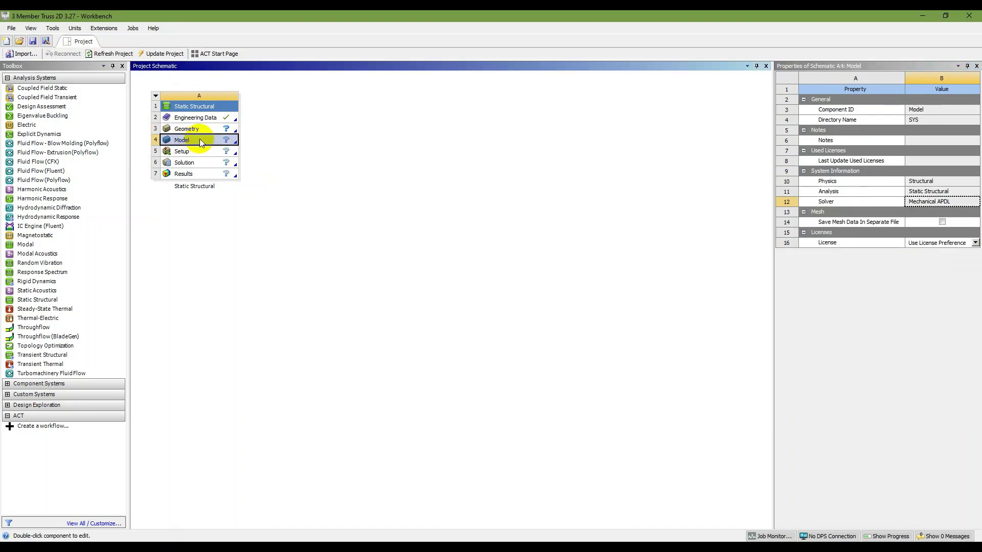
pyautogui.click(204, 129)
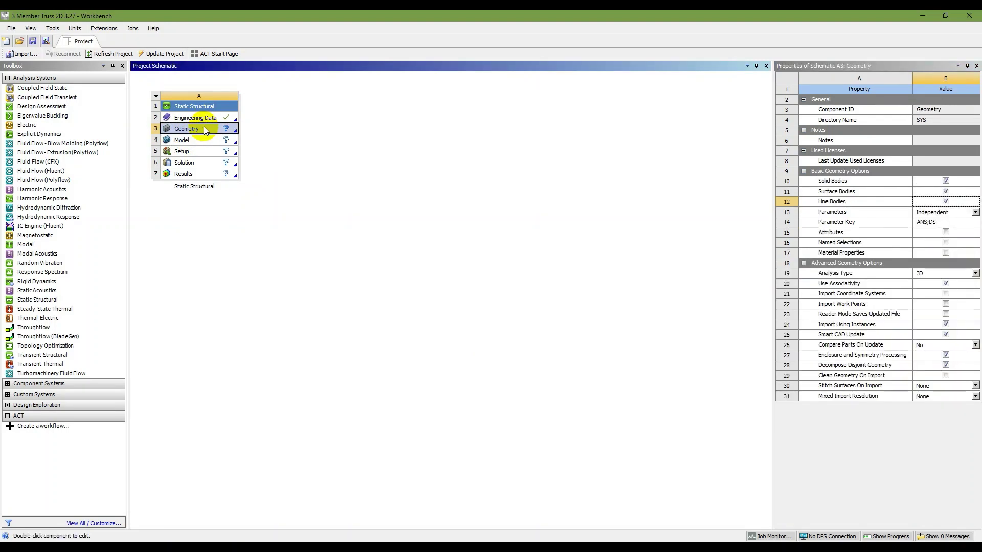
pyautogui.rightClick(213, 124)
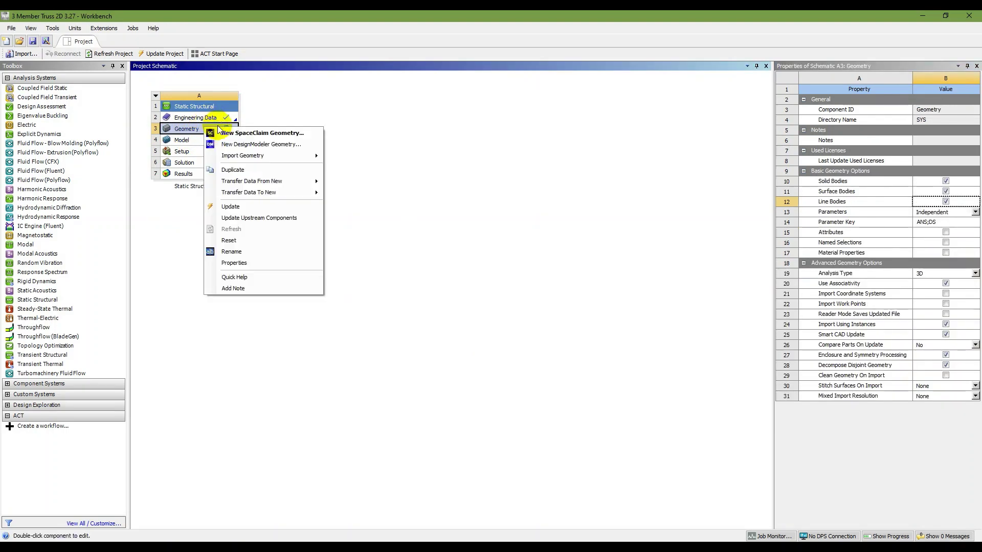
pyautogui.click(251, 144)
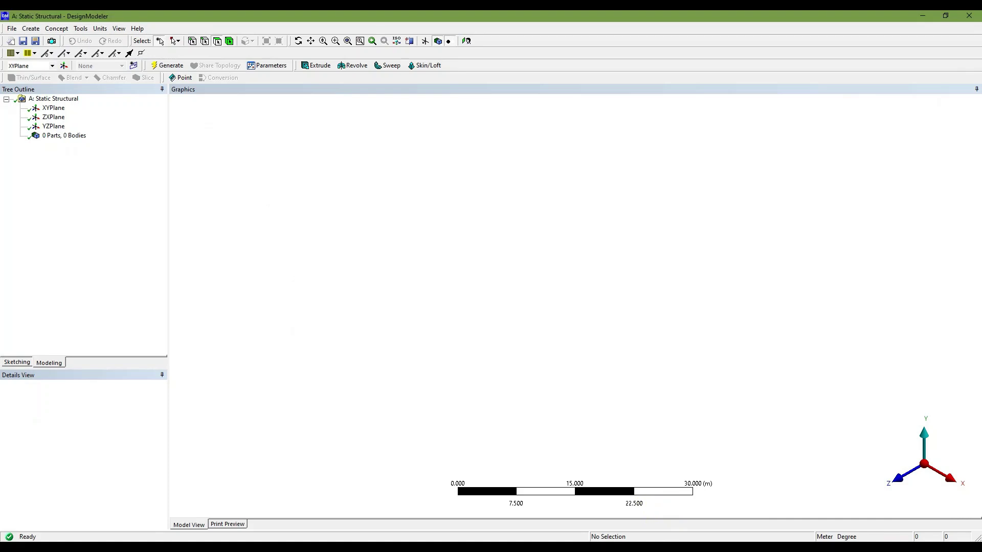
# Check the truss dimensions on the PowerPoint problem slide and set the DesignModeler length unit to Meter.
pyautogui.hotkey('alt', 'Tab')
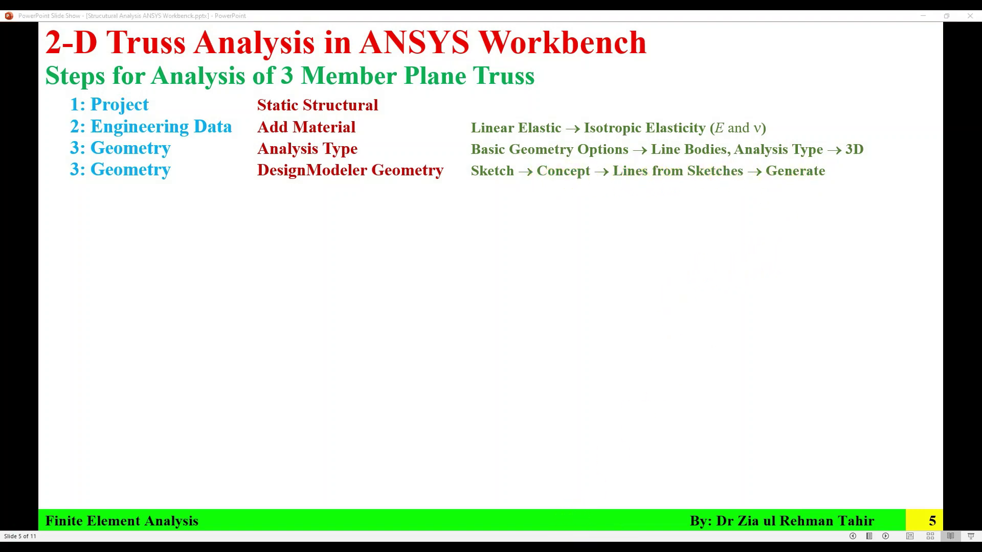
pyautogui.press('Left')
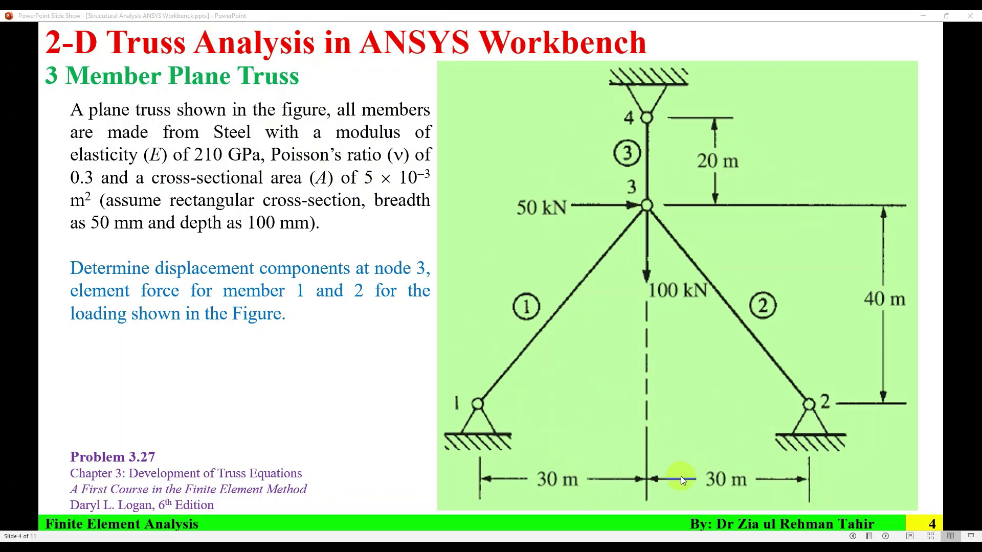
pyautogui.hotkey('alt', 'Tab')
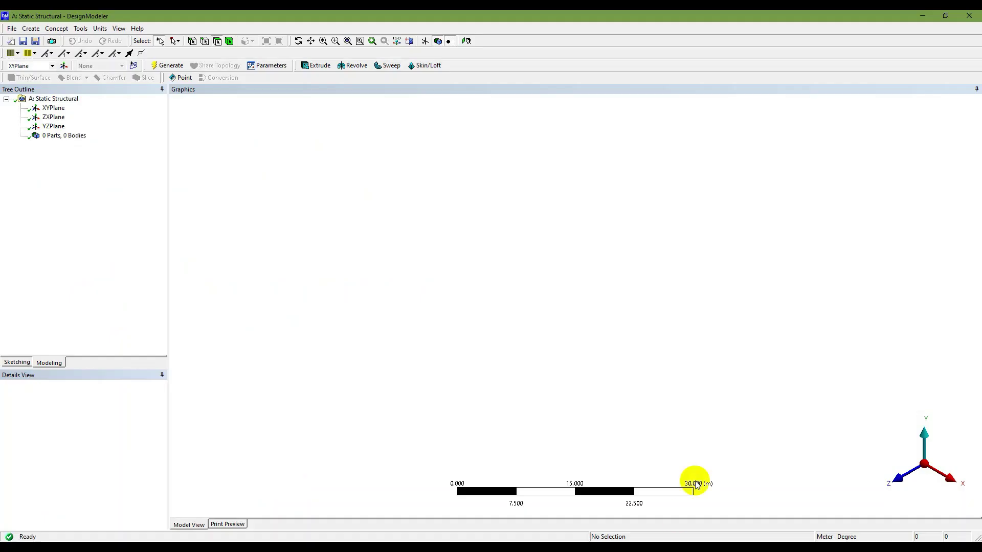
pyautogui.click(100, 29)
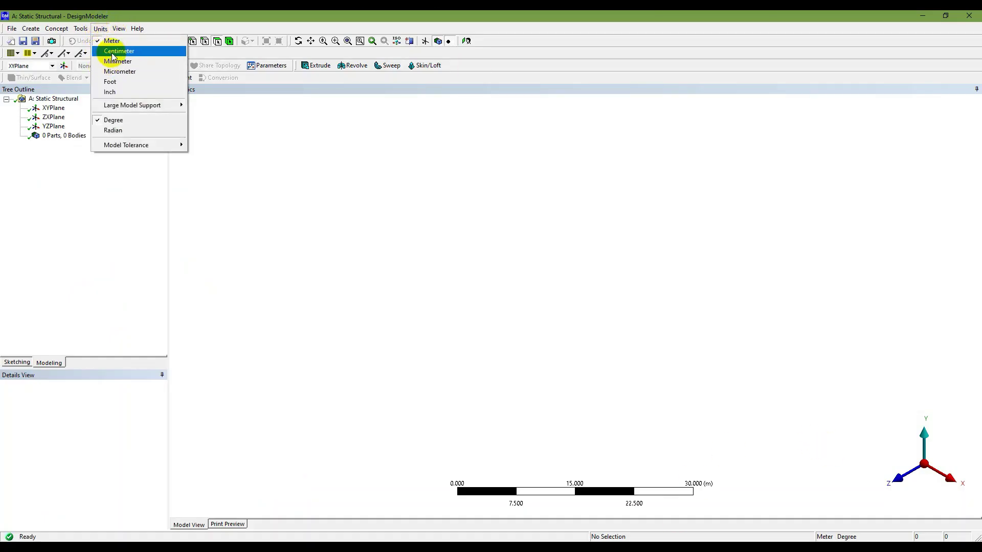
pyautogui.click(114, 41)
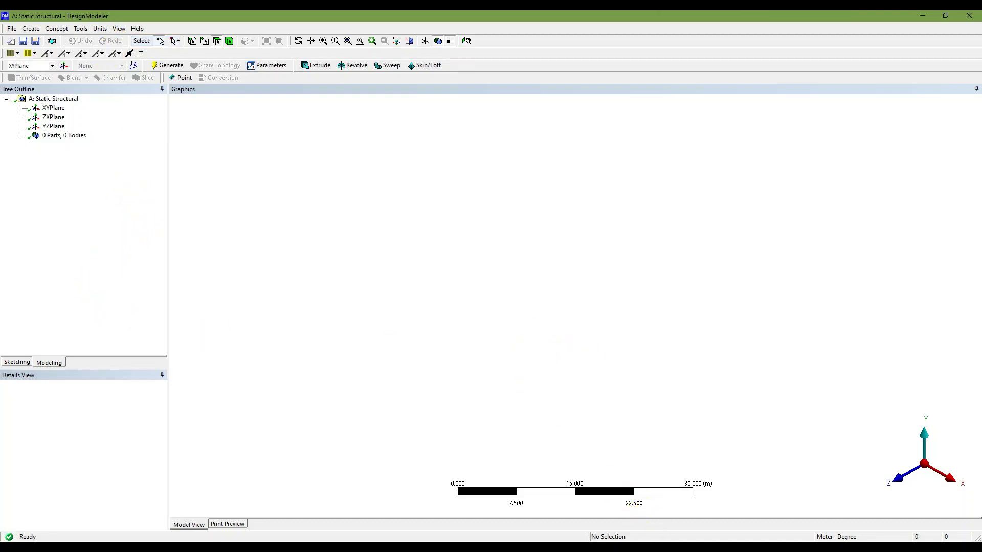
pyautogui.hotkey('alt', 'Tab')
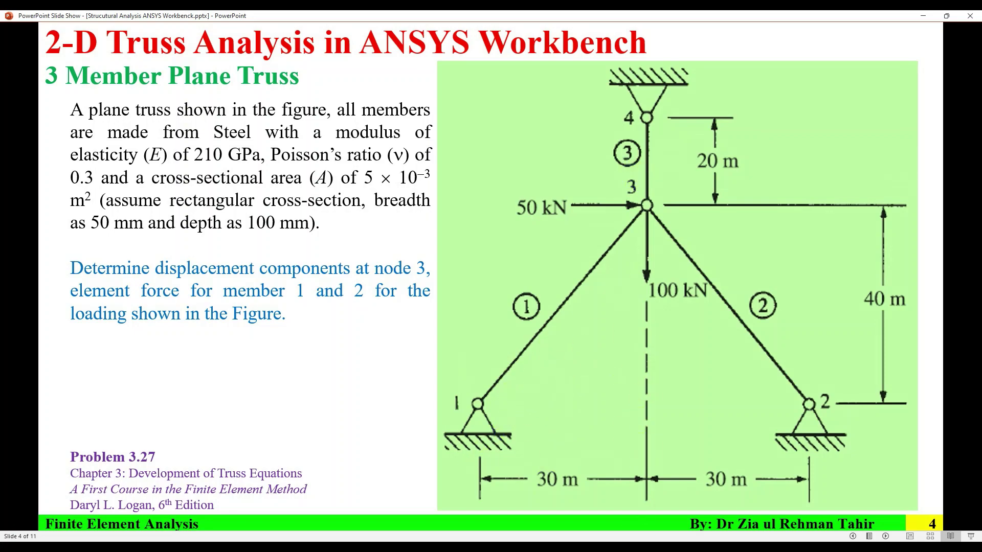
pyautogui.hotkey('alt', 'Tab')
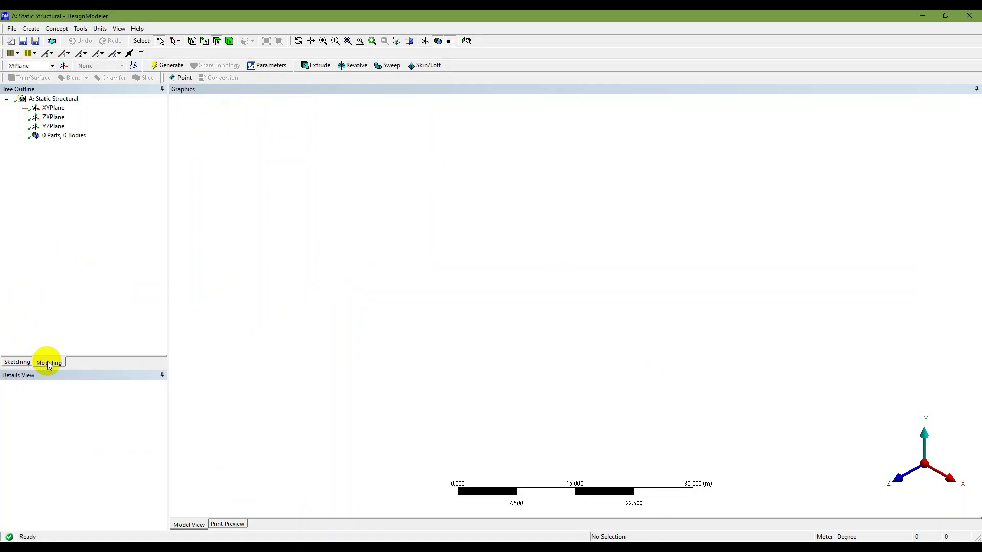
# Show the sketching grid in 2D with snapping on, setting major grid spacing to 10 and minor steps per major to 1.
pyautogui.click(18, 361)
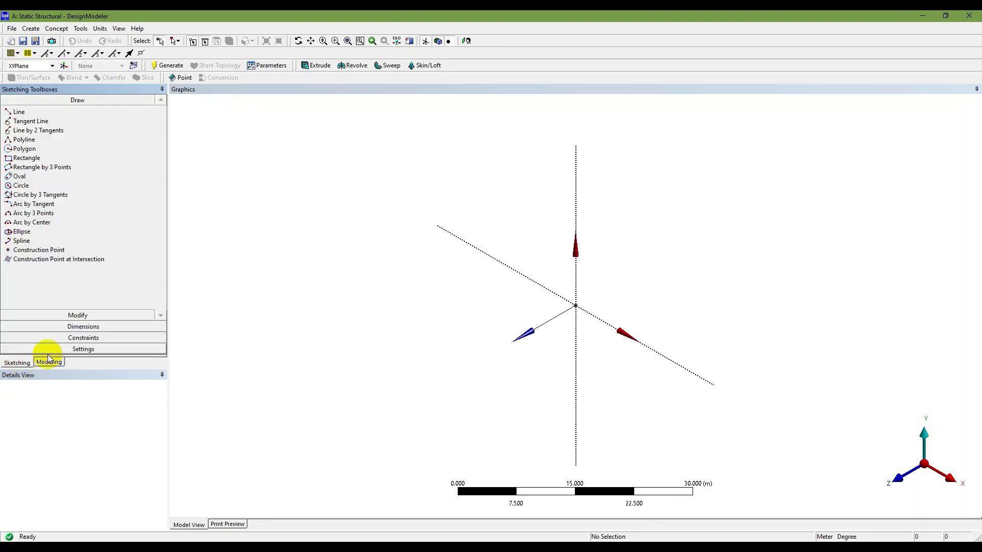
pyautogui.click(77, 349)
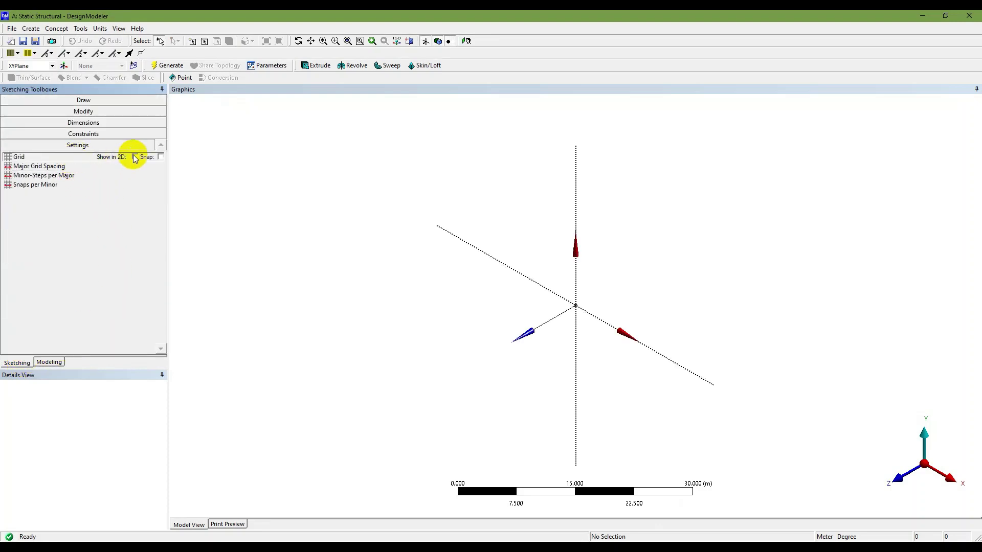
pyautogui.click(135, 157)
pyautogui.click(161, 157)
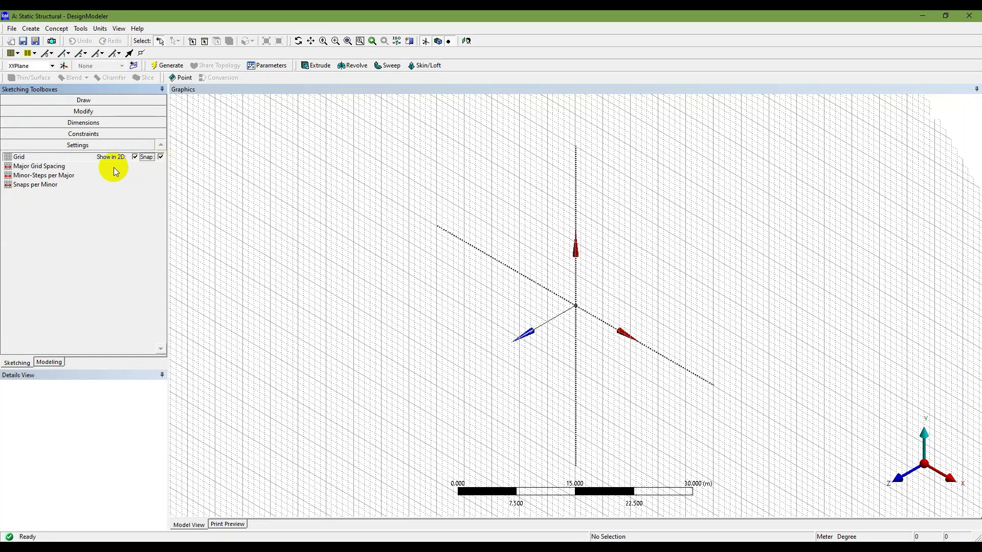
pyautogui.click(136, 167)
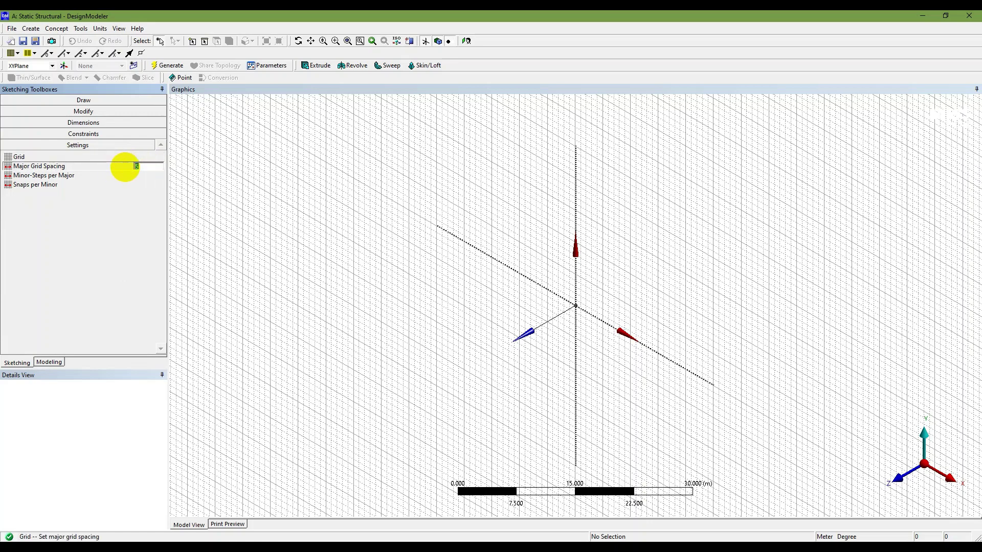
pyautogui.write('10')
pyautogui.click(105, 178)
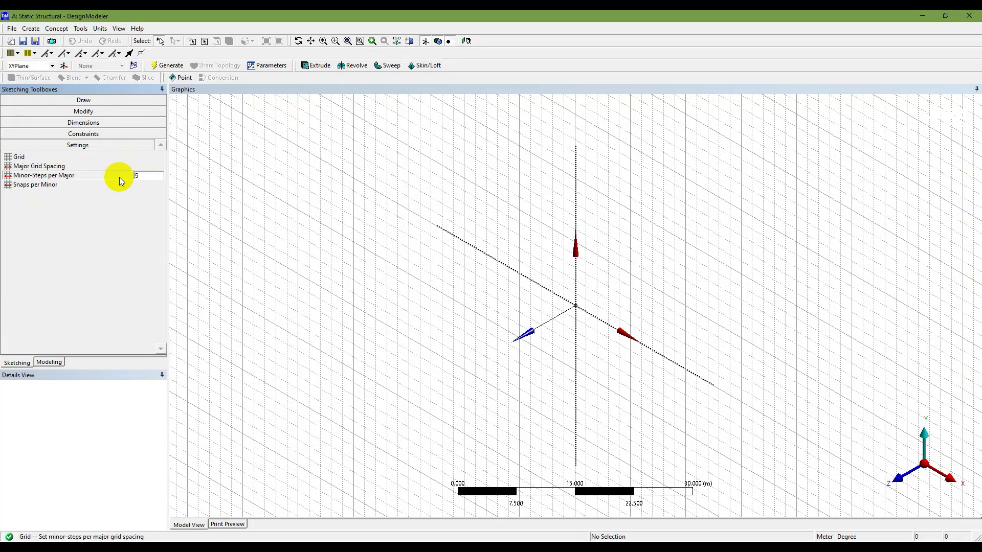
pyautogui.write('1')
pyautogui.press('Return')
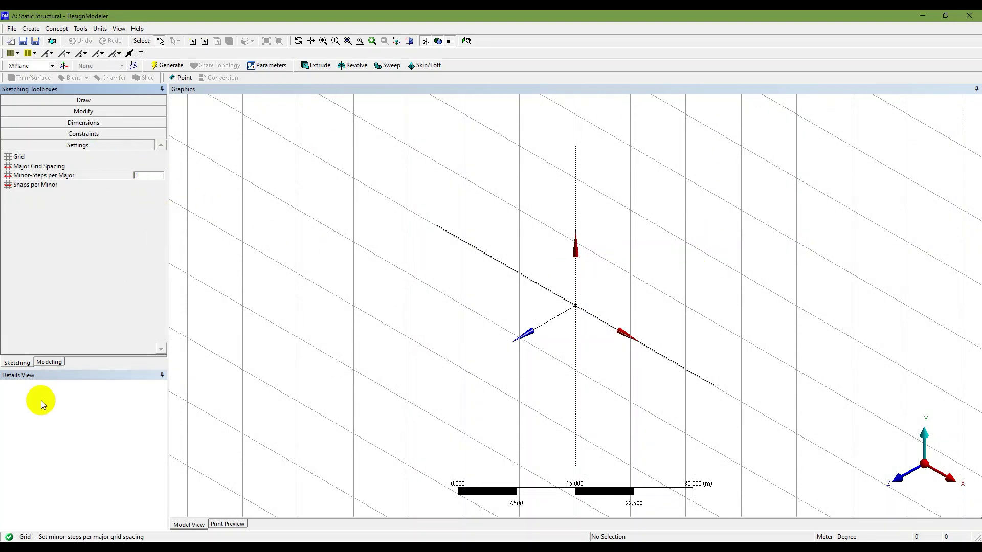
# Select the XYPlane in the model tree and view it face-on along the Z axis.
pyautogui.click(49, 362)
pyautogui.click(53, 108)
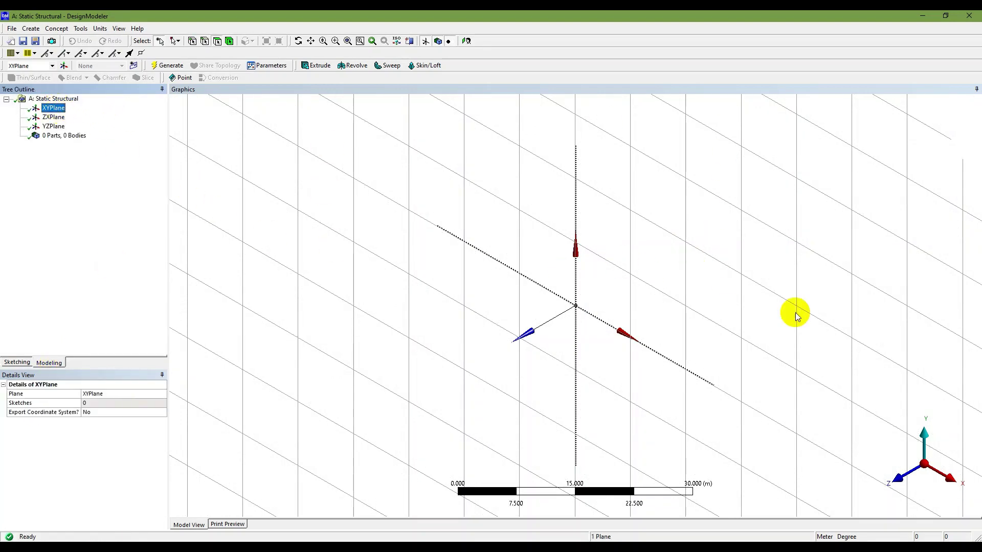
pyautogui.click(896, 478)
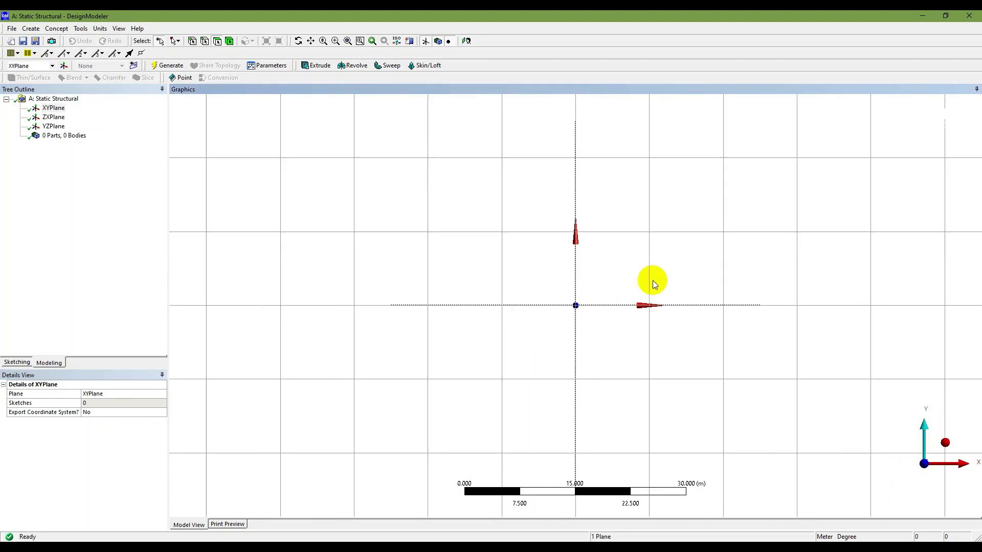
# Switch to the PowerPoint problem slide and check the truss node positions and member dimensions against the planned sketch origin.
pyautogui.scroll(-5, 653, 281)
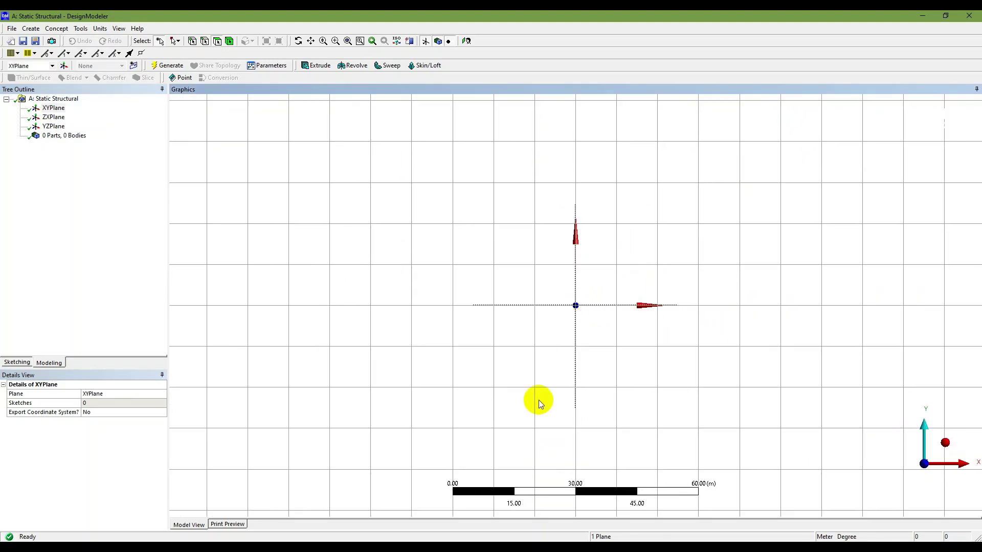
pyautogui.click(592, 547)
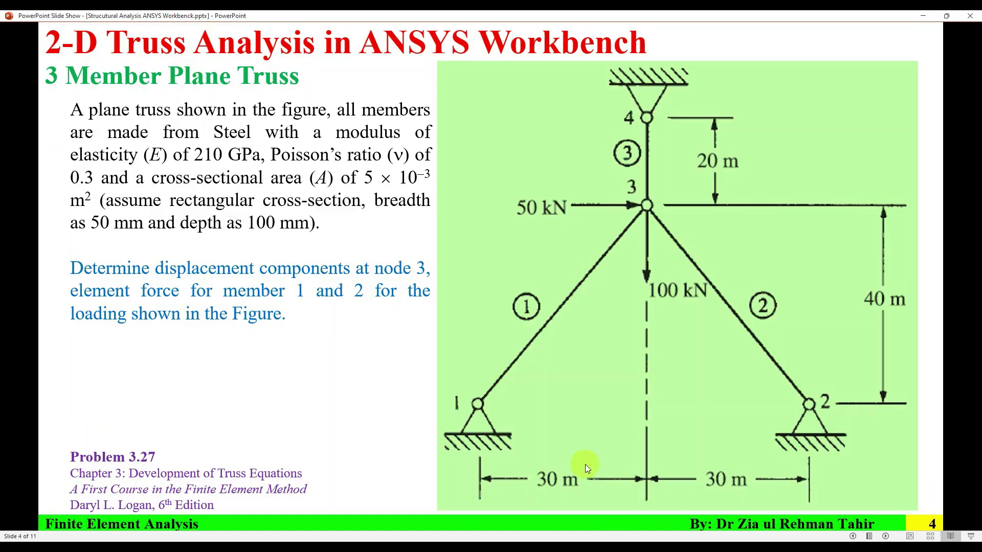
pyautogui.moveTo(627, 205); pyautogui.dragTo(635, 219)
pyautogui.moveTo(646, 409); pyautogui.dragTo(645, 420)
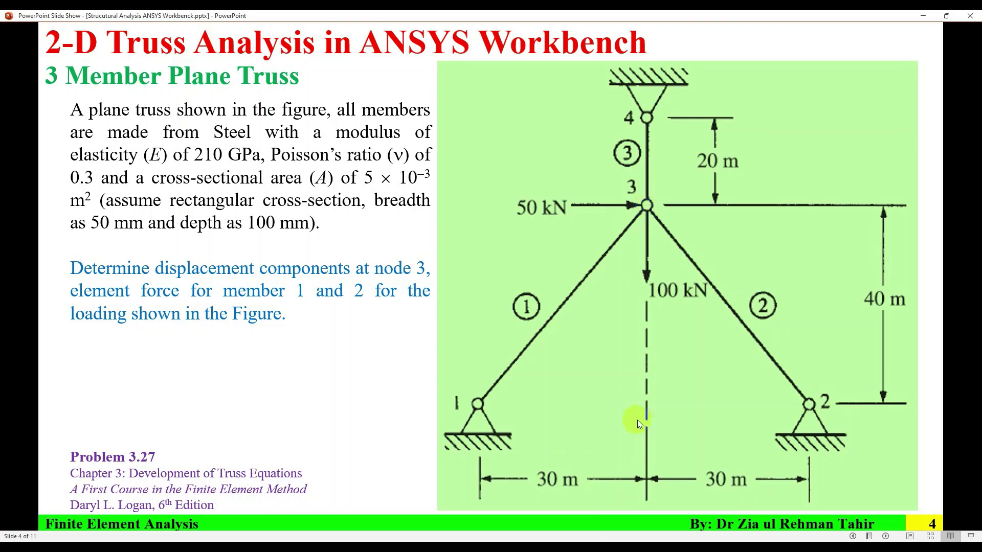
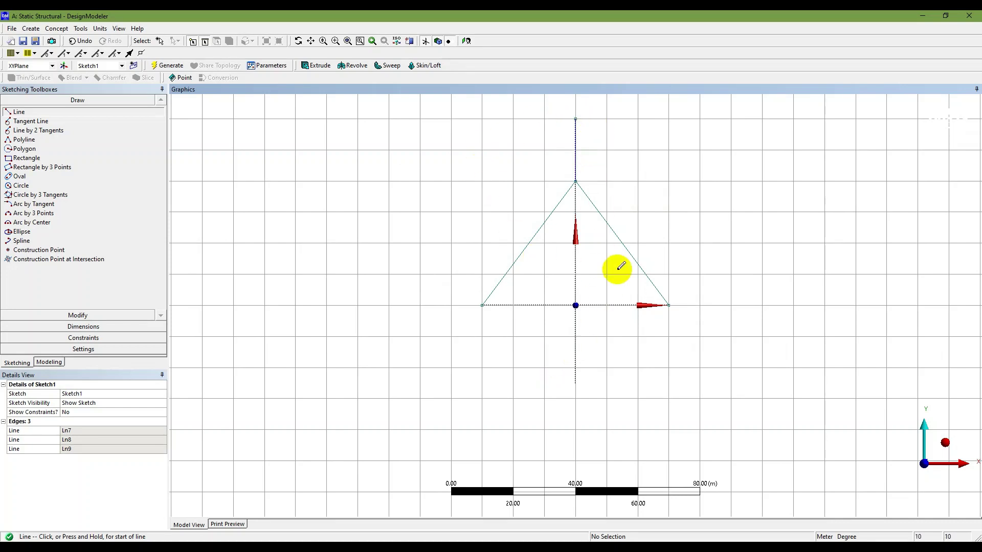
pyautogui.click(336, 41)
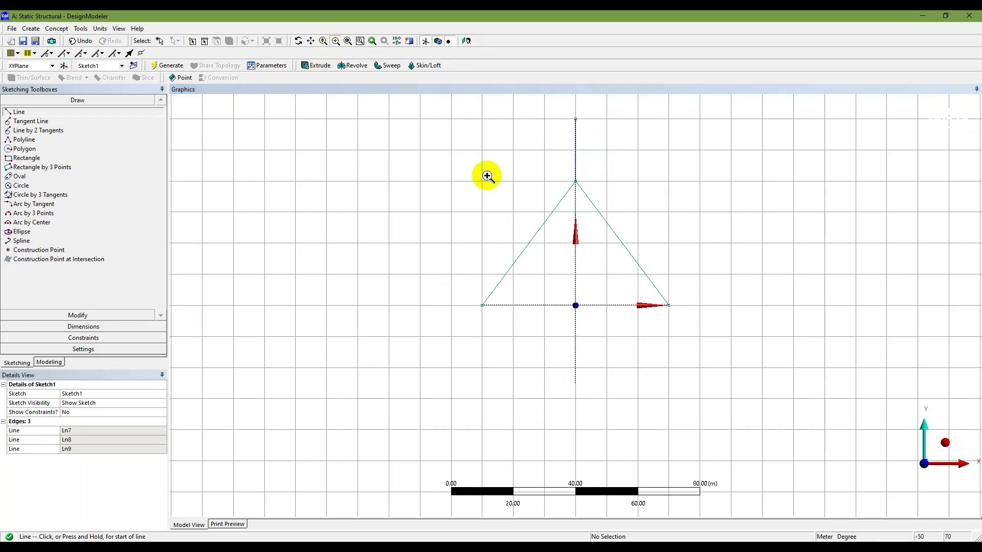
pyautogui.moveTo(458, 110); pyautogui.dragTo(718, 306)
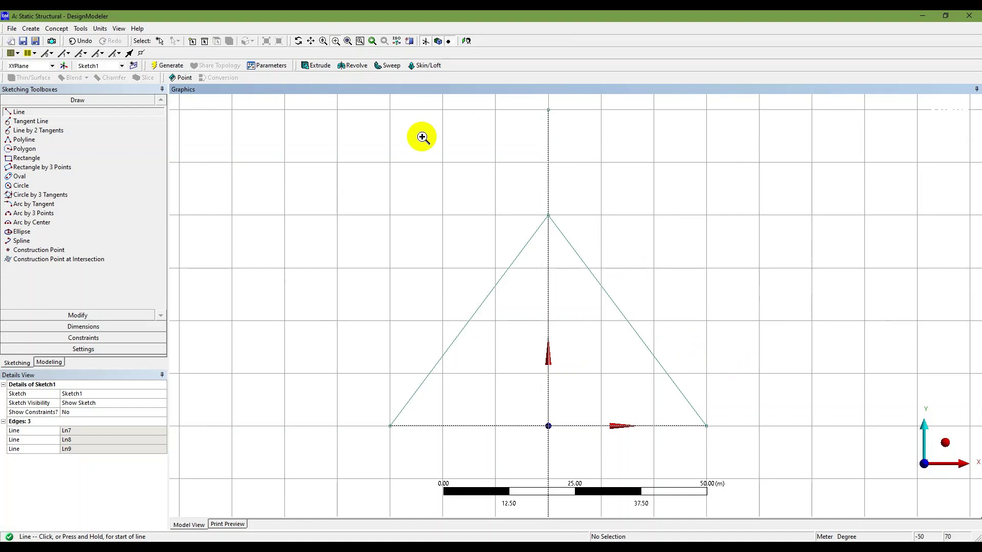
pyautogui.click(83, 350)
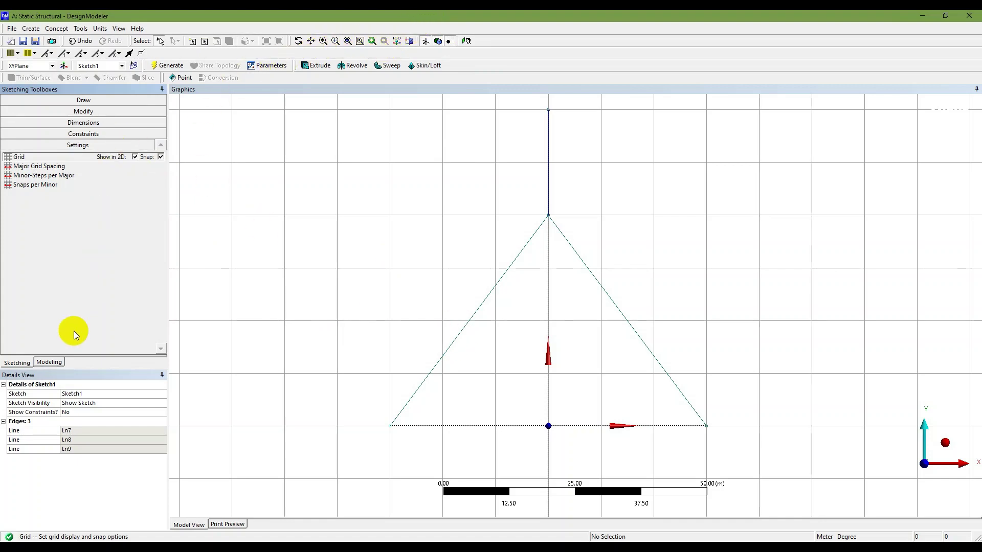
pyautogui.click(83, 99)
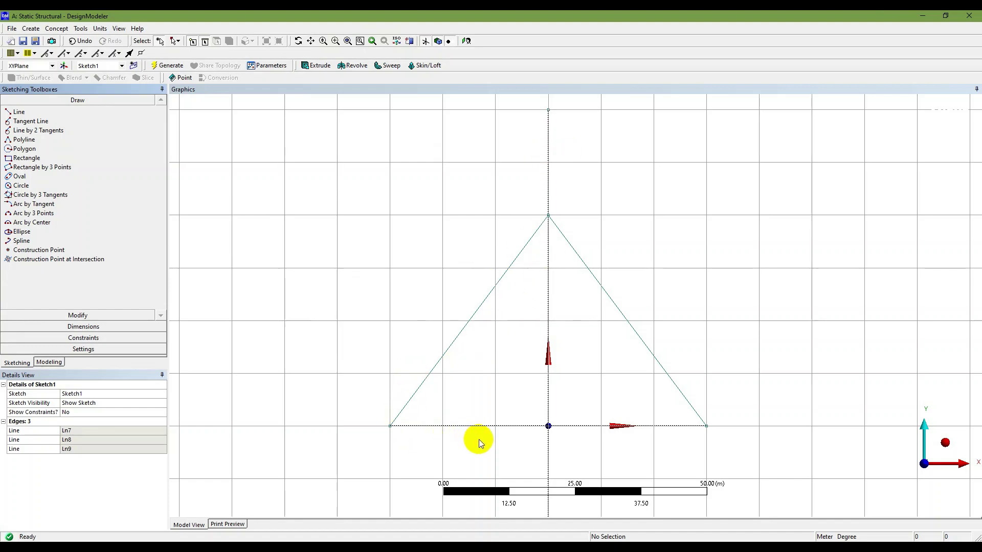
pyautogui.click(94, 327)
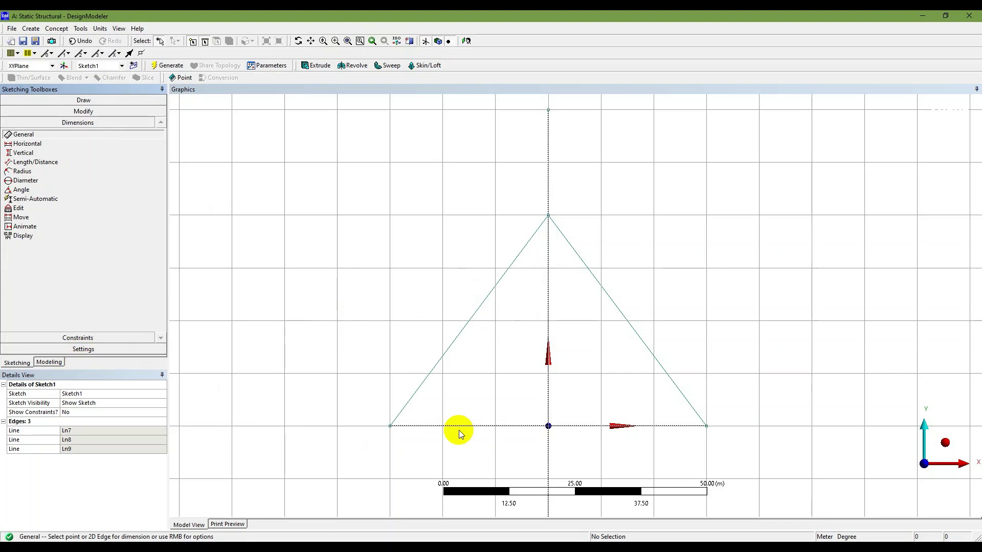
# Create a line body from Sketch1 with Lines From Sketches, using the Add Material operation, and generate it.
pyautogui.click(49, 363)
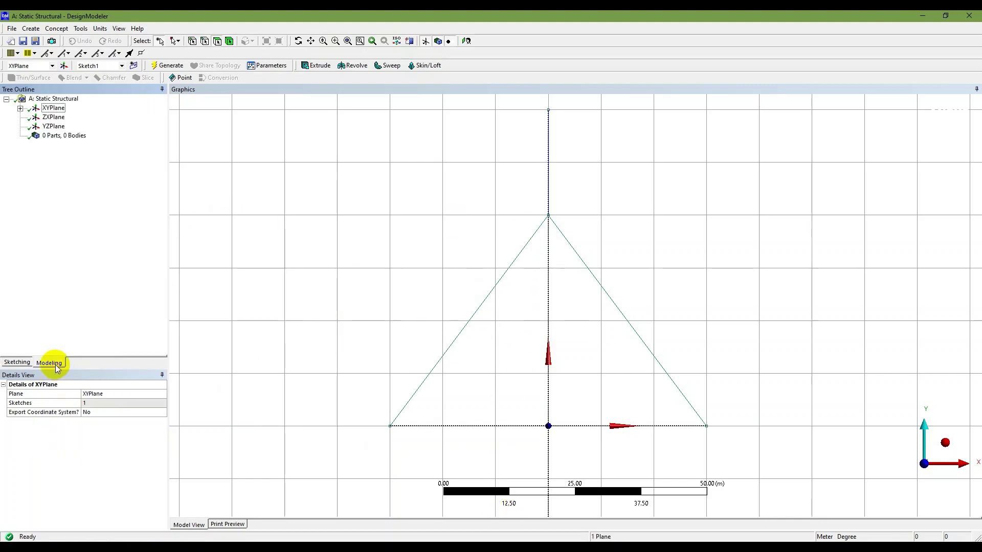
pyautogui.click(20, 109)
pyautogui.click(68, 118)
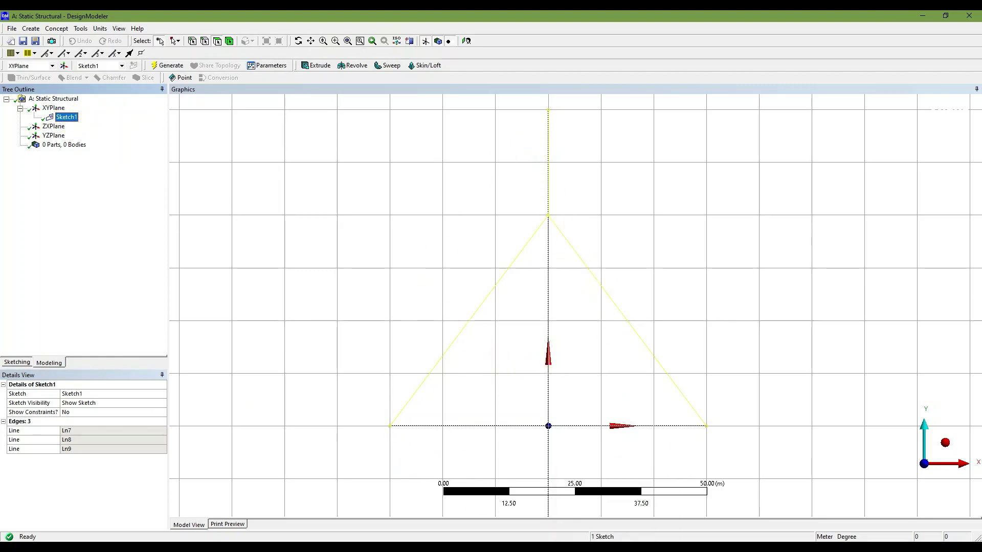
pyautogui.hotkey('alt', 'Tab')
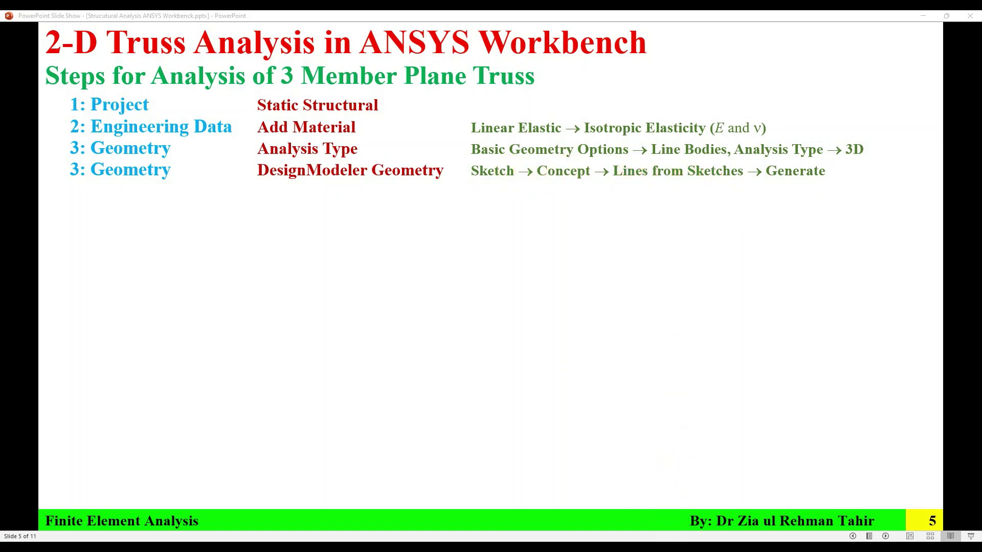
pyautogui.hotkey('alt', 'Tab')
pyautogui.click(66, 117)
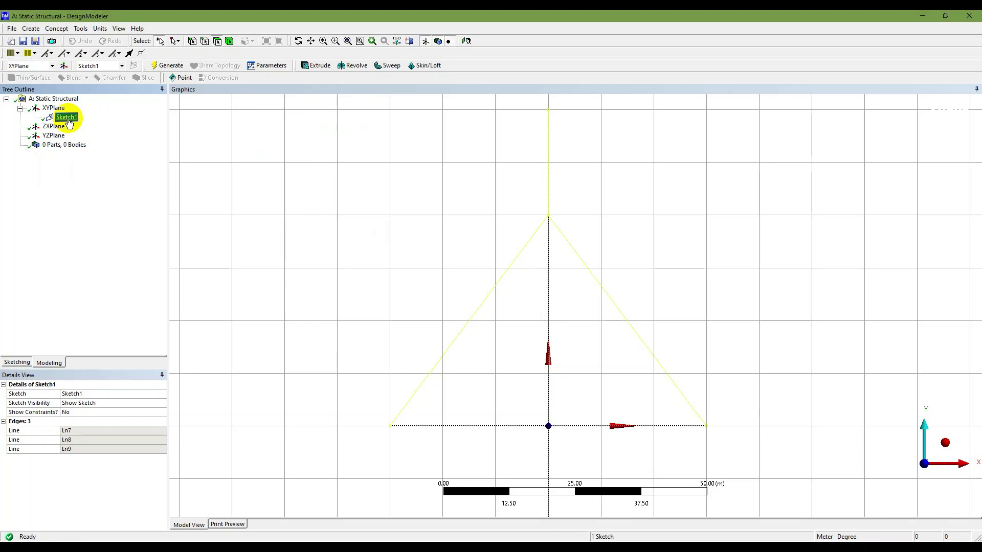
pyautogui.click(57, 29)
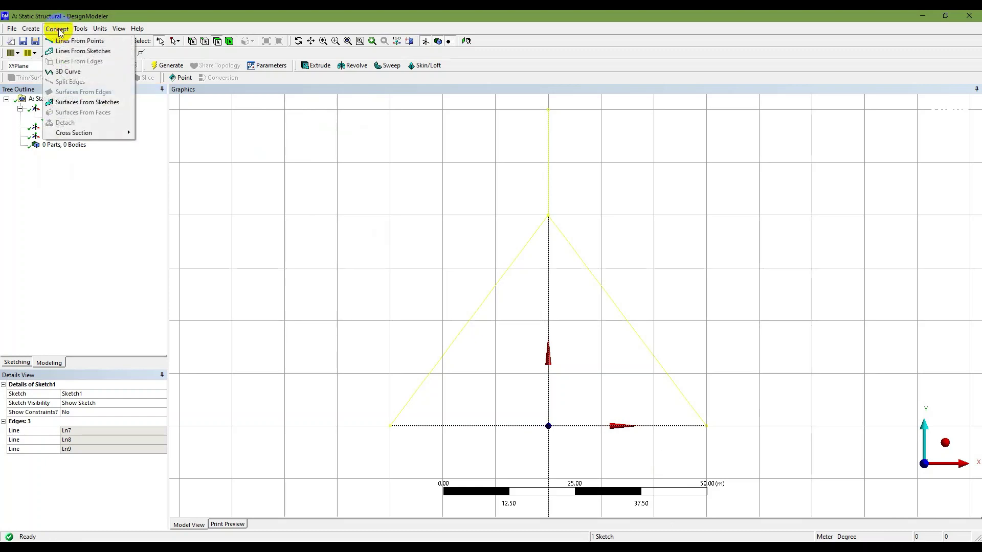
pyautogui.click(81, 54)
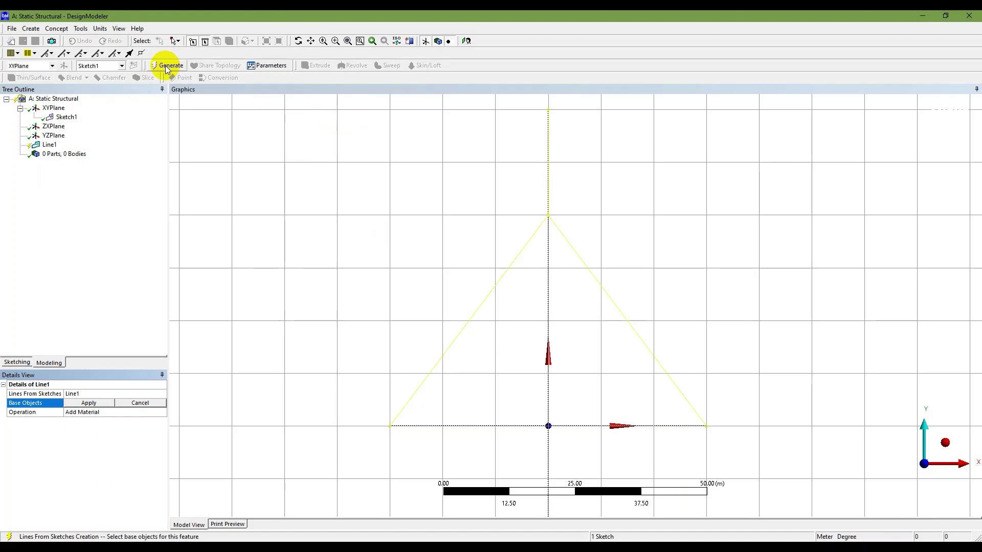
pyautogui.click(83, 404)
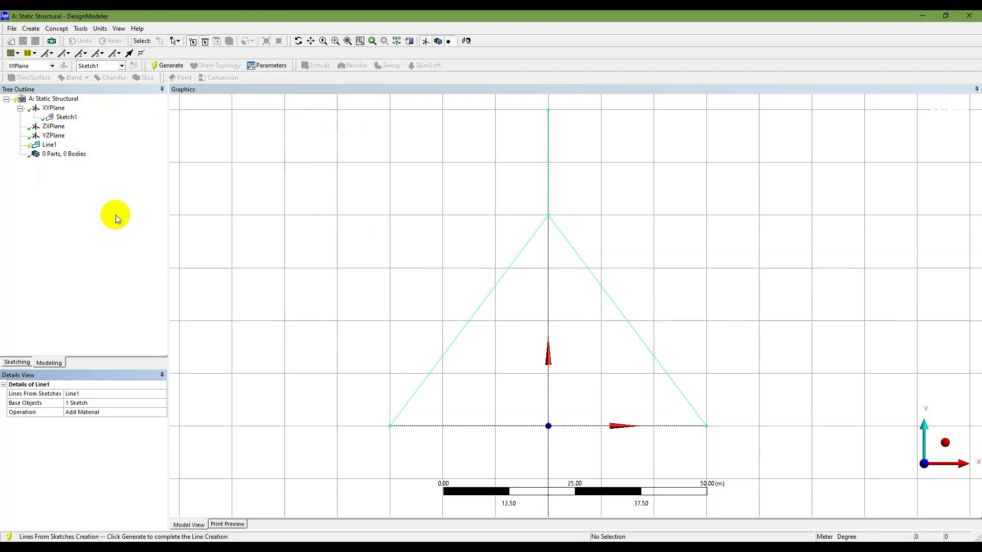
pyautogui.click(167, 65)
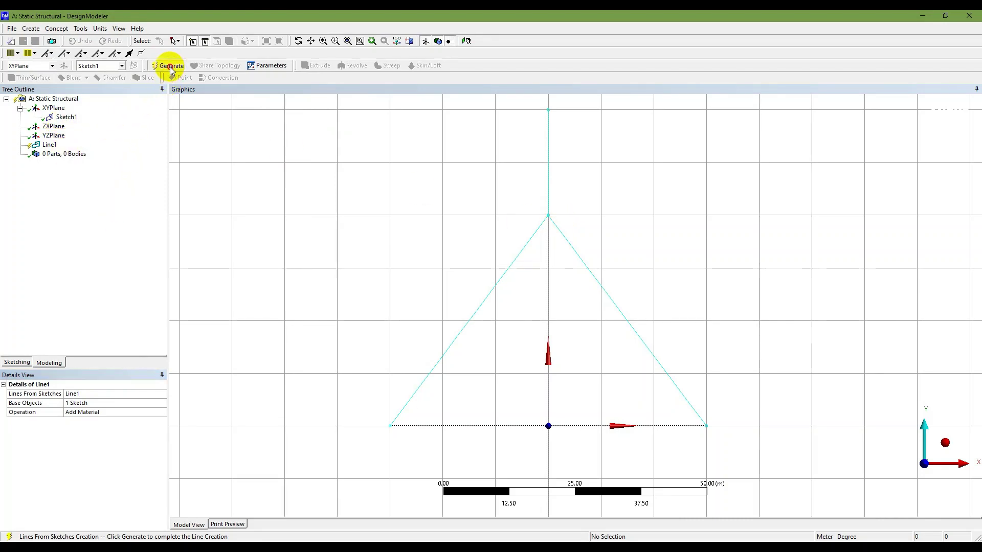
pyautogui.click(49, 144)
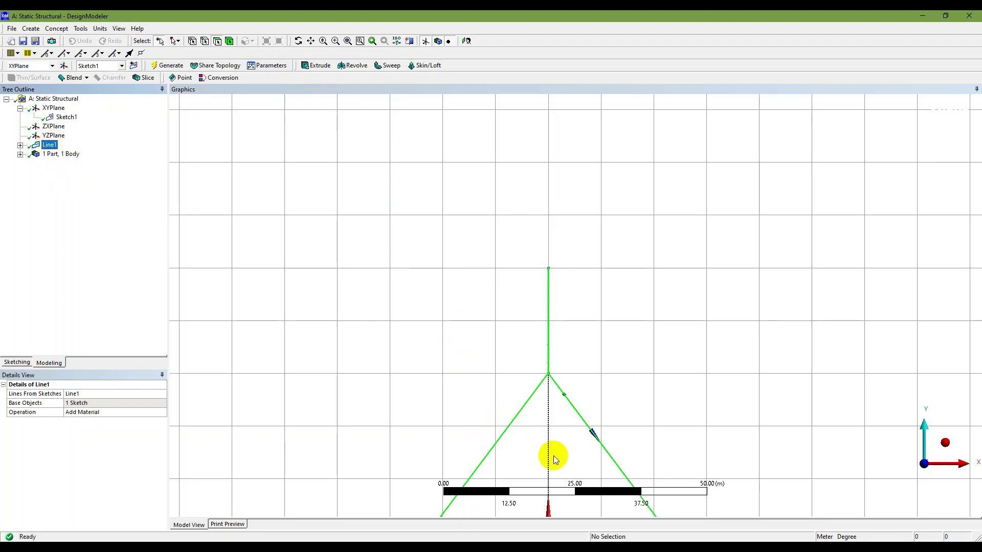
pyautogui.click(348, 41)
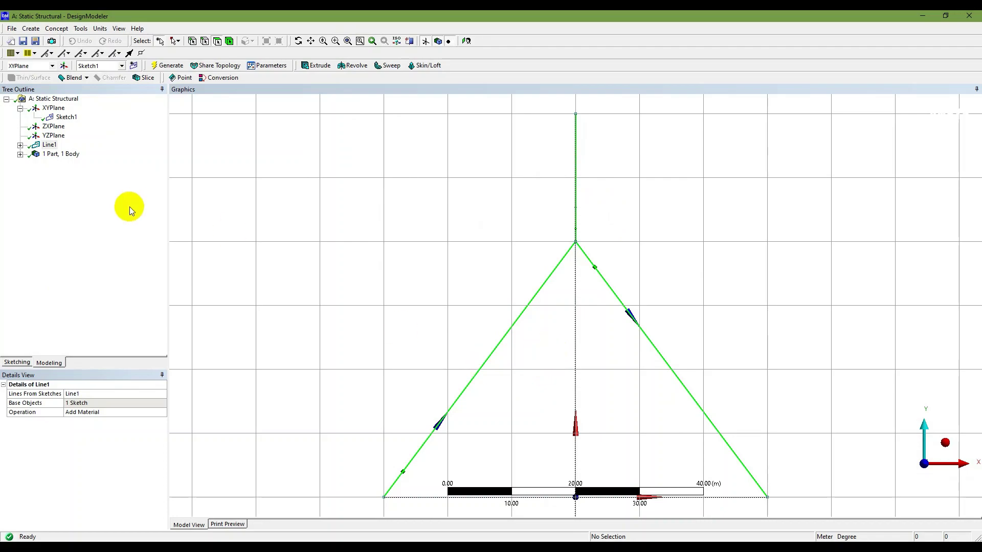
# Check the cross-section instructions on the PowerPoint steps slide and add a rectangular cross section in DesignModeler.
pyautogui.click(583, 550)
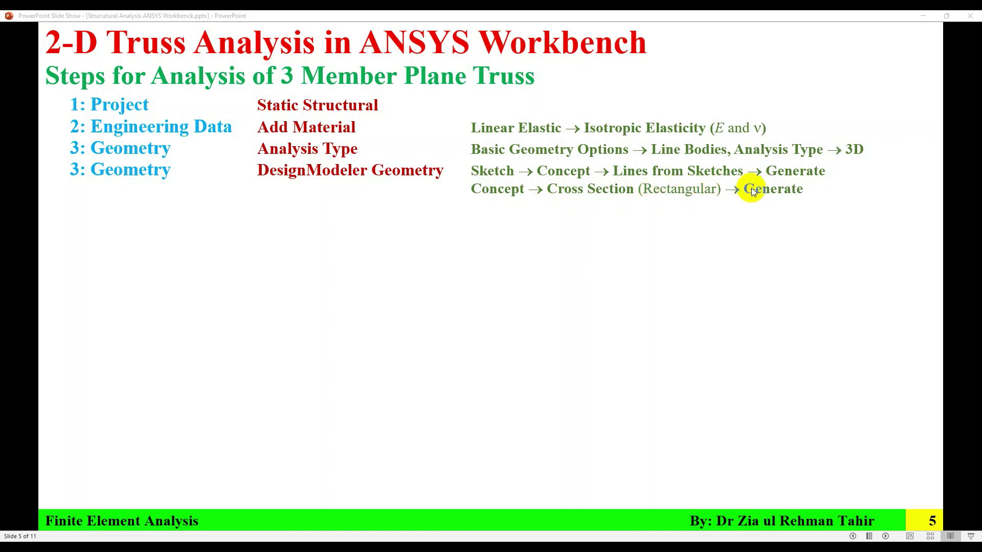
pyautogui.hotkey('alt', 'Tab')
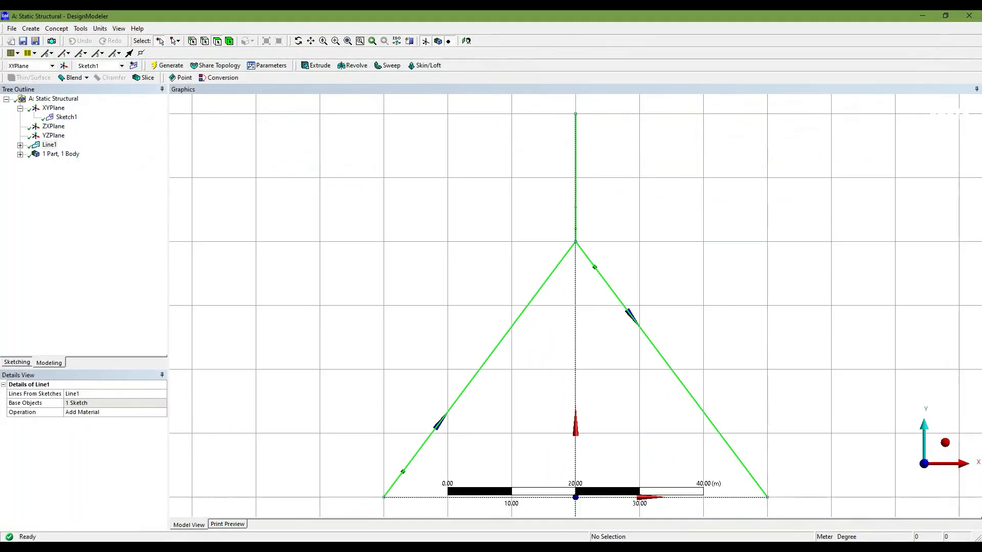
pyautogui.click(56, 29)
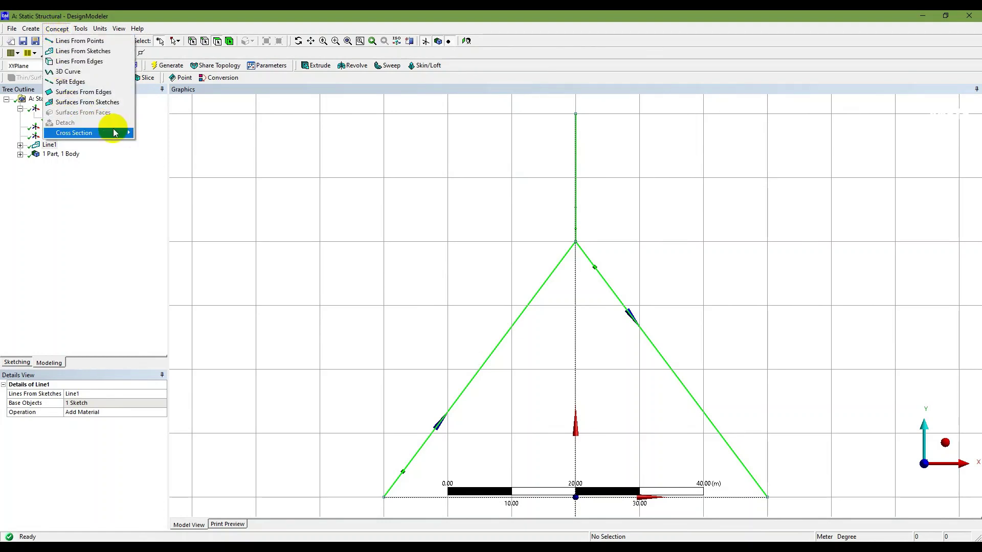
pyautogui.moveTo(126, 135)
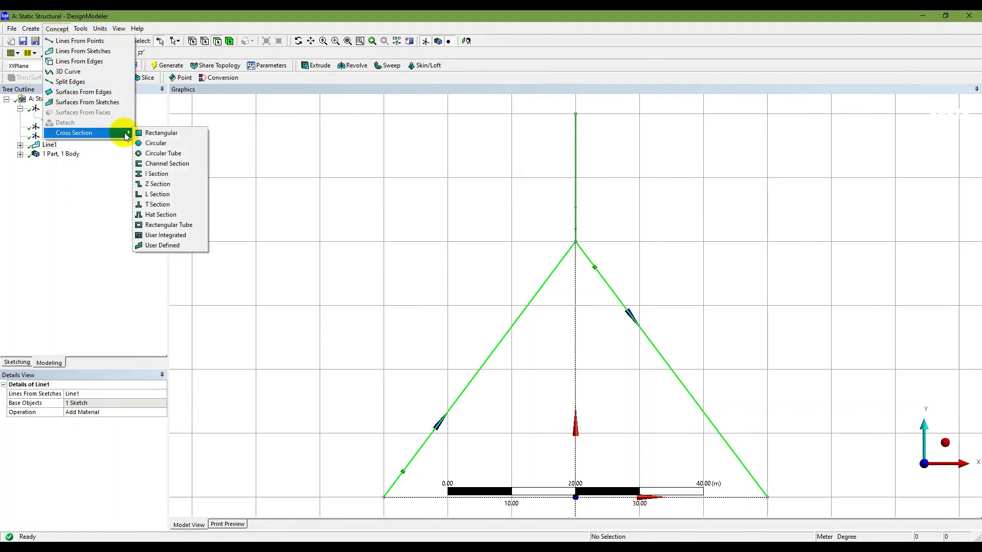
pyautogui.click(163, 133)
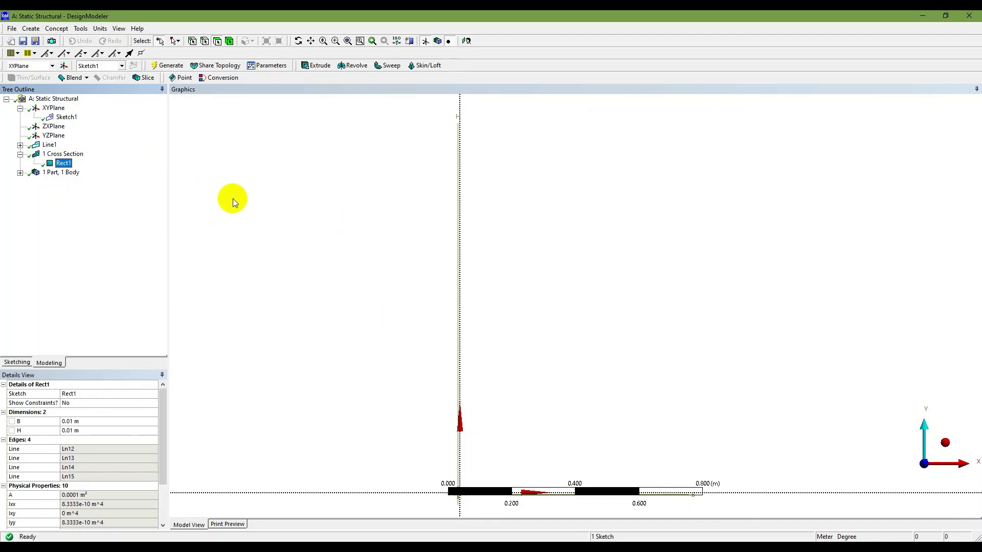
# Change the DesignModeler length unit to Millimeter for dimensioning the rectangular cross section.
pyautogui.click(108, 30)
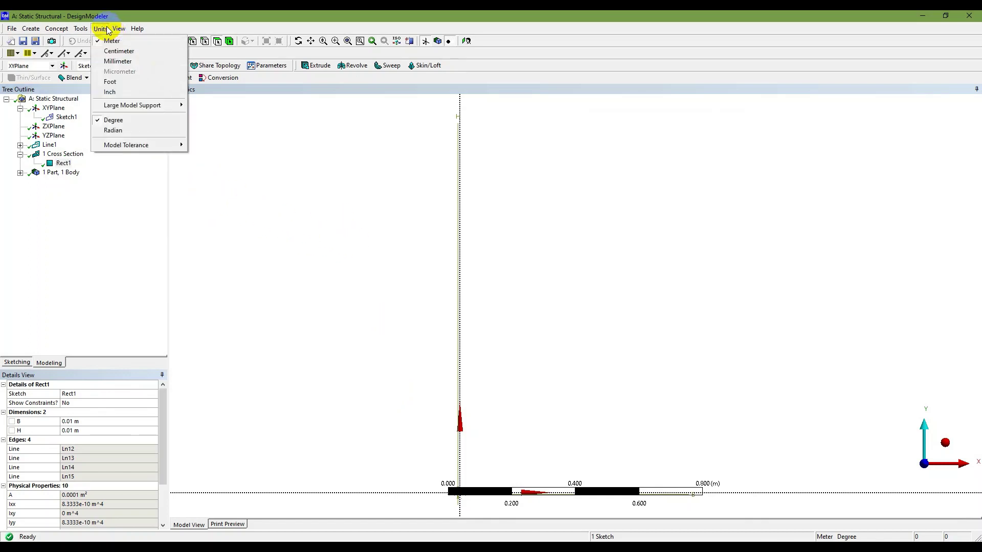
pyautogui.click(123, 62)
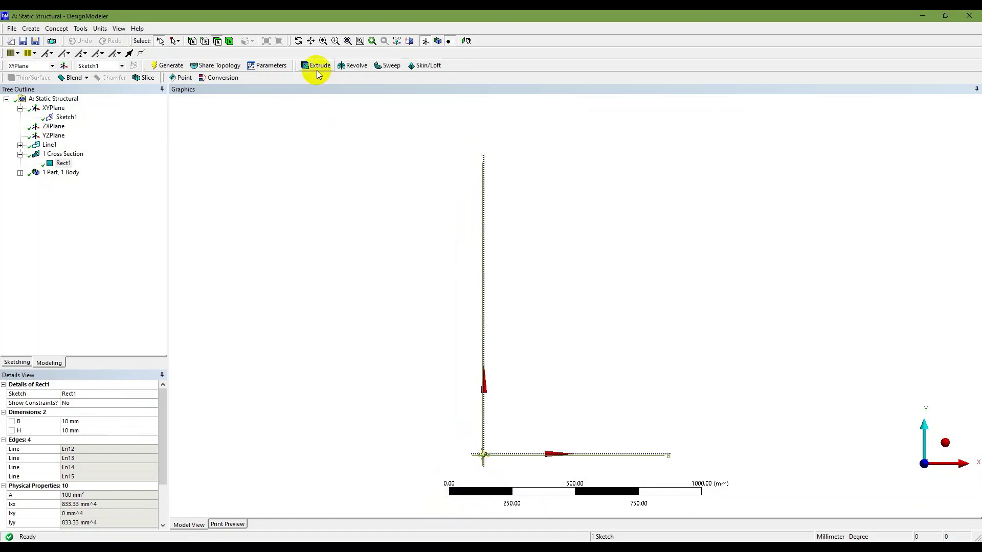
pyautogui.click(335, 42)
pyautogui.moveTo(454, 434); pyautogui.dragTo(499, 475)
pyautogui.moveTo(554, 236); pyautogui.dragTo(639, 344)
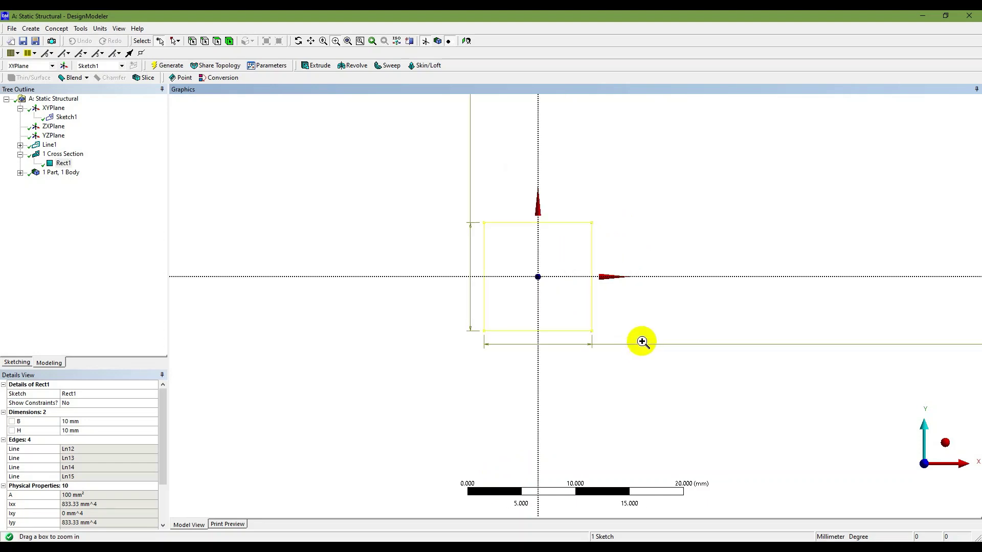
# Check the member section size on the PowerPoint problem slide and set the rectangular cross section to B 50 mm and H 100 mm.
pyautogui.click(104, 422)
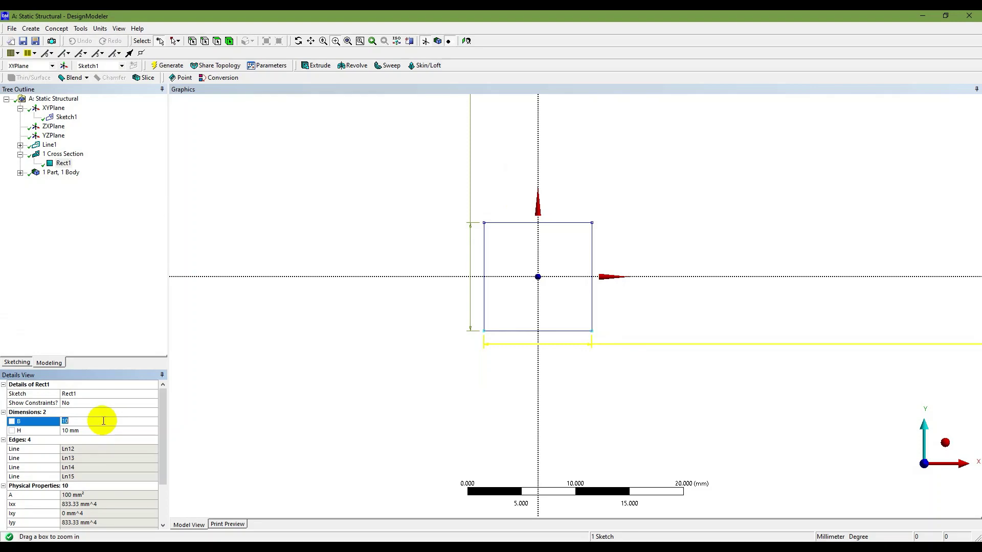
pyautogui.hotkey('alt', 'Tab')
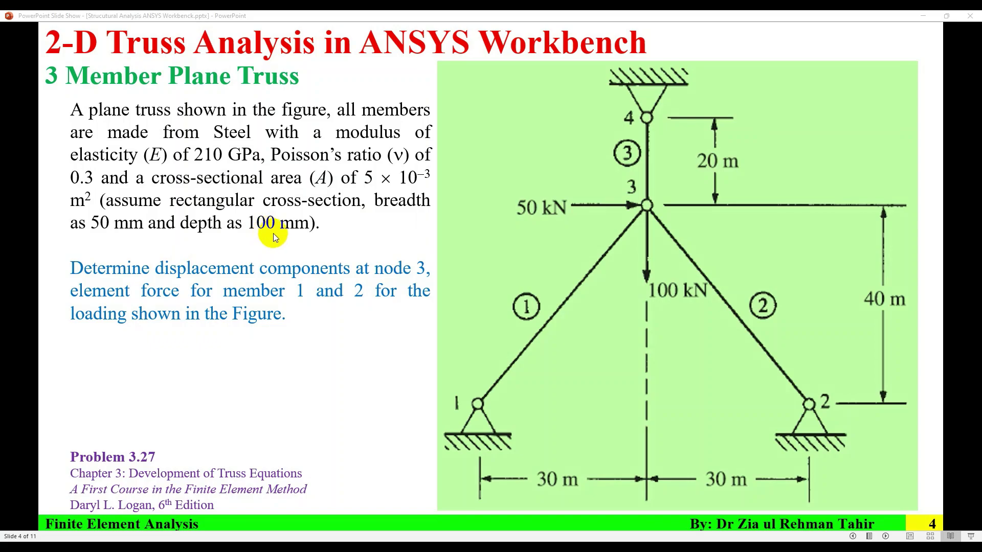
pyautogui.hotkey('alt', 'Tab')
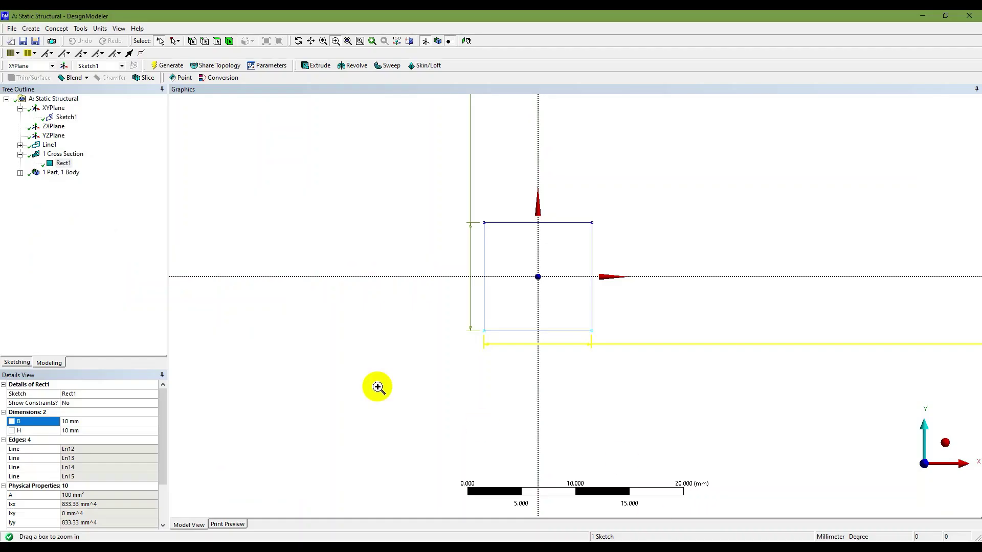
pyautogui.click(99, 422)
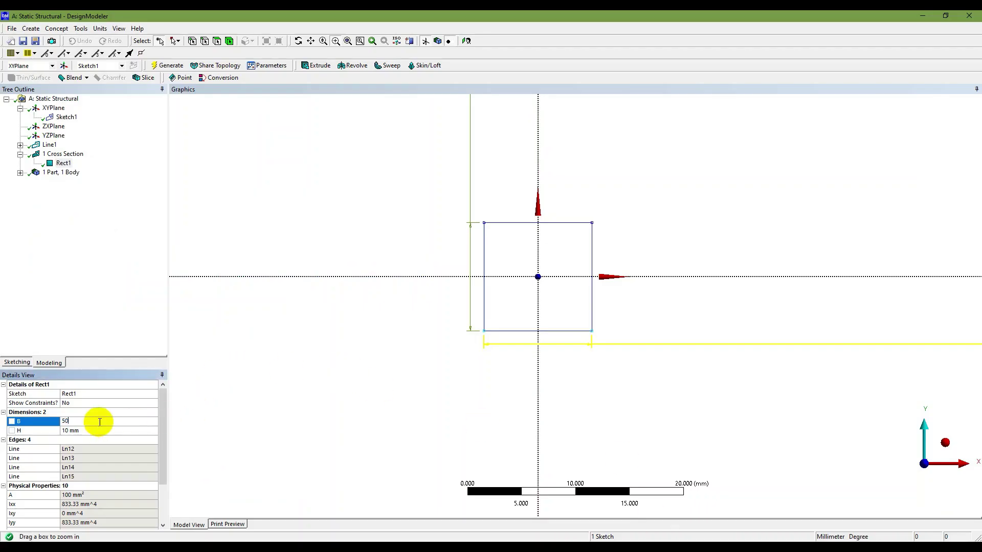
pyautogui.click(90, 429)
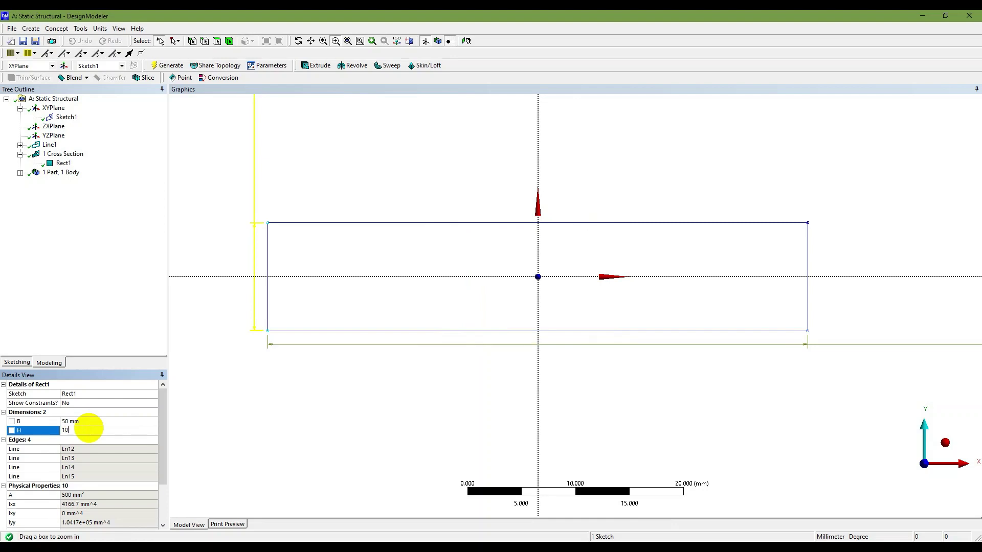
pyautogui.write('0')
pyautogui.press('Return')
pyautogui.scroll(-2, 410, 307)
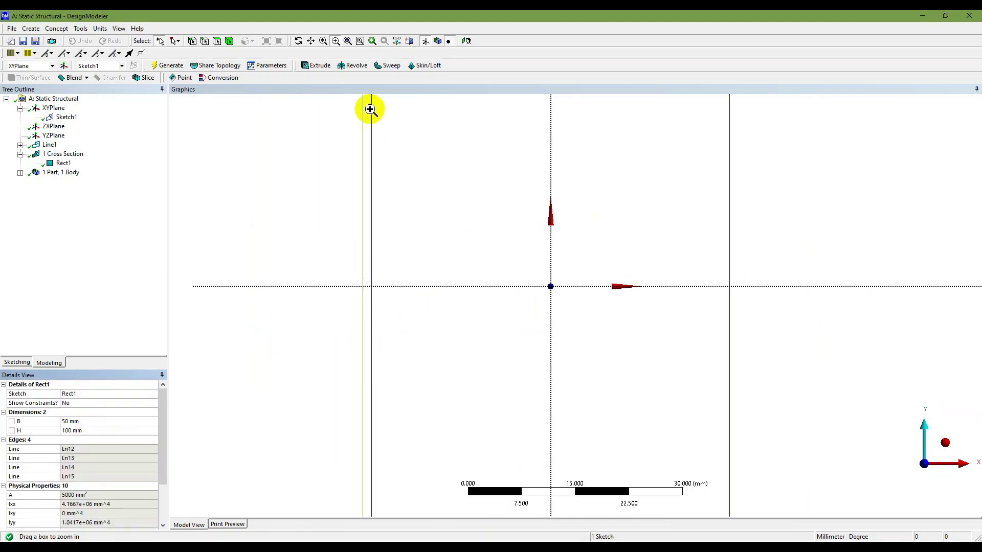
pyautogui.click(348, 41)
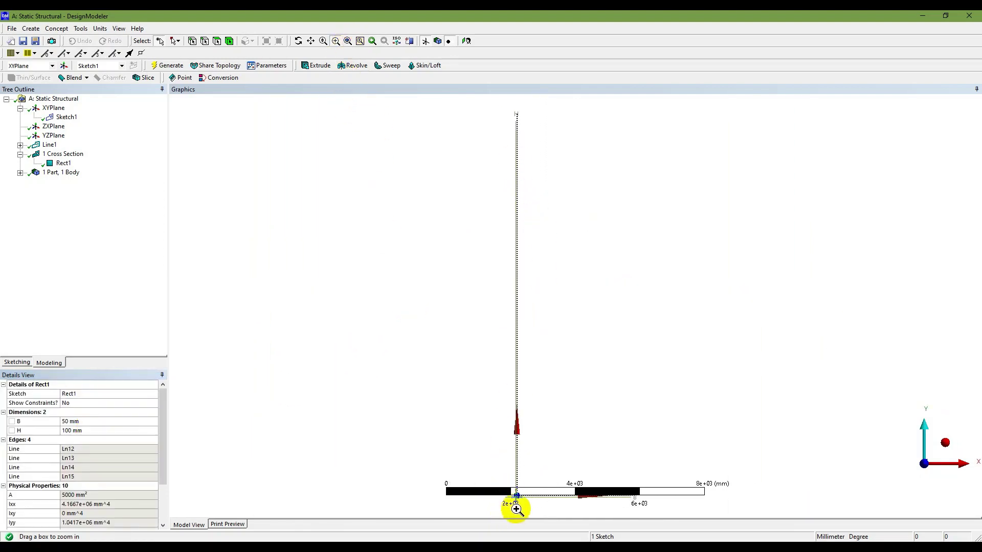
pyautogui.moveTo(526, 412); pyautogui.dragTo(557, 434)
pyautogui.moveTo(498, 270); pyautogui.dragTo(563, 340)
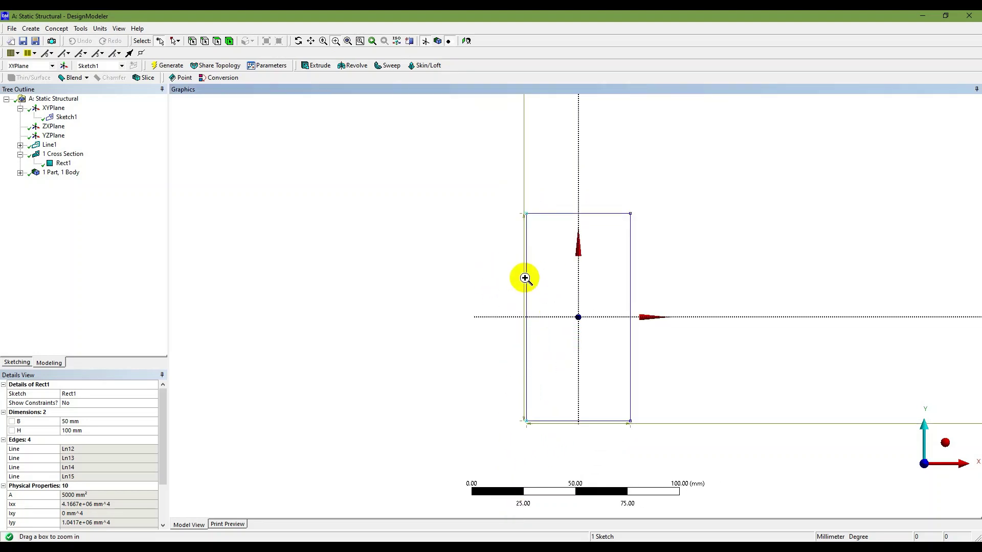
# Rename the Rect1 cross section as Rectangular and generate the model.
pyautogui.click(63, 162)
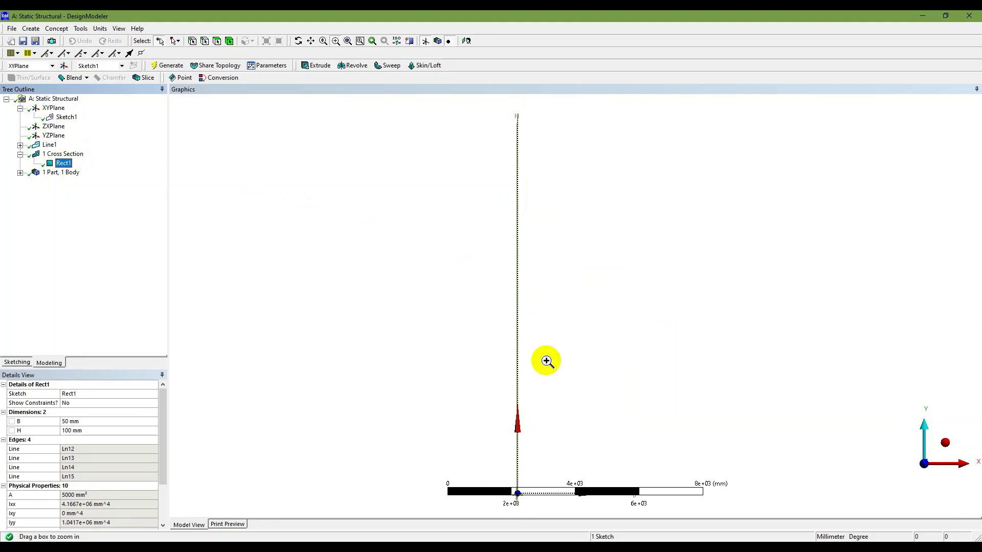
pyautogui.write('Rectangular')
pyautogui.press('Return')
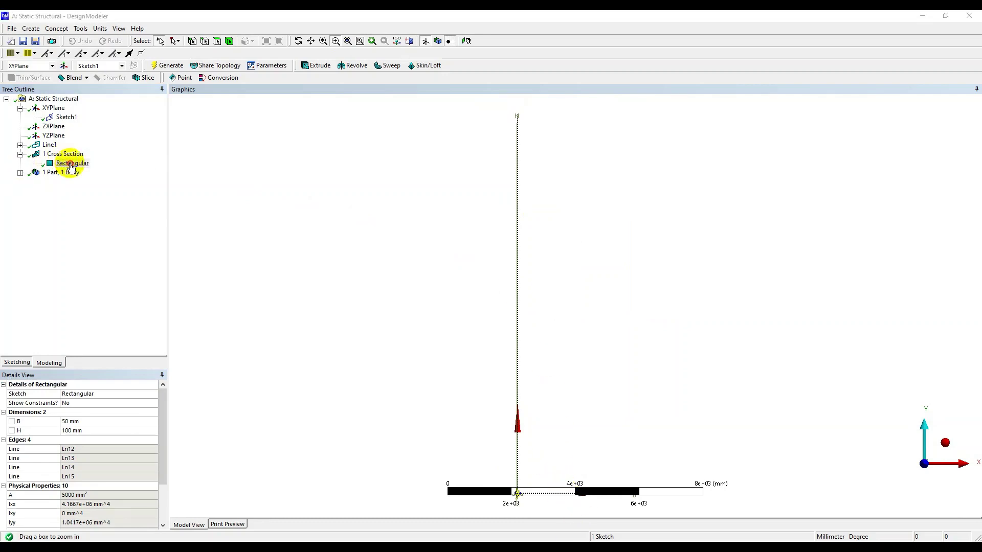
pyautogui.click(165, 66)
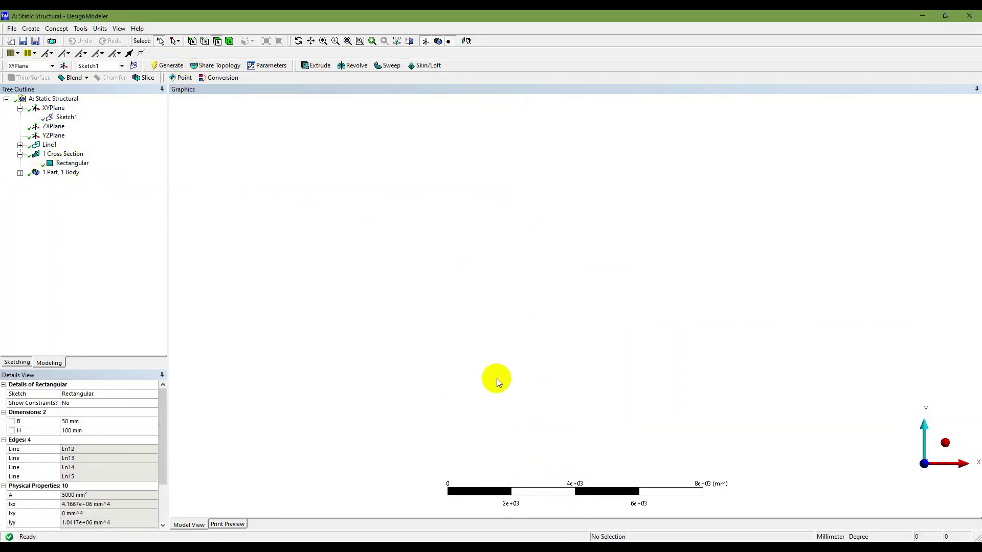
pyautogui.click(71, 163)
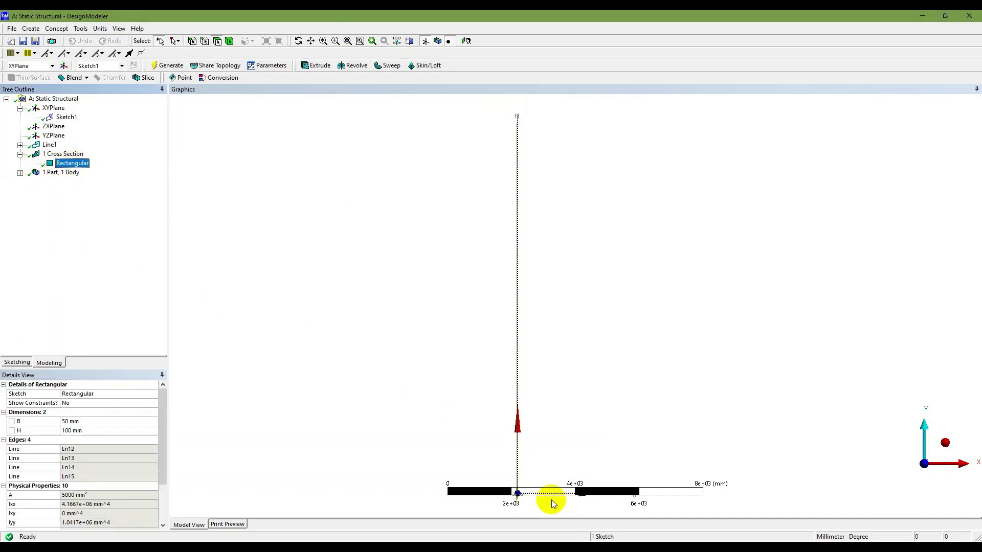
# Check the line body instructions on the PowerPoint steps slide, then assign the Rectangular cross section to the Line Body in DesignModeler and generate it.
pyautogui.hotkey('alt', 'Tab')
pyautogui.click(538, 339)
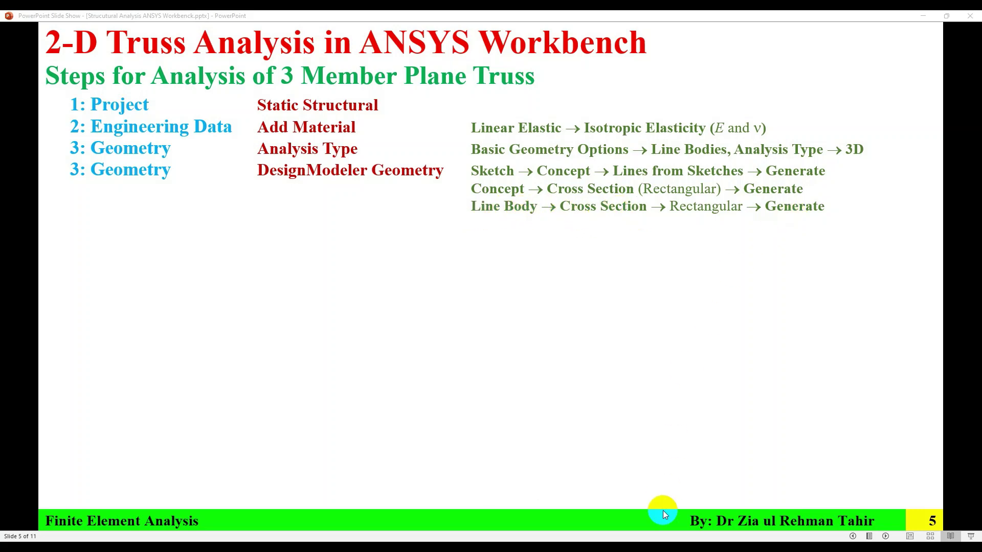
pyautogui.hotkey('alt', 'Tab')
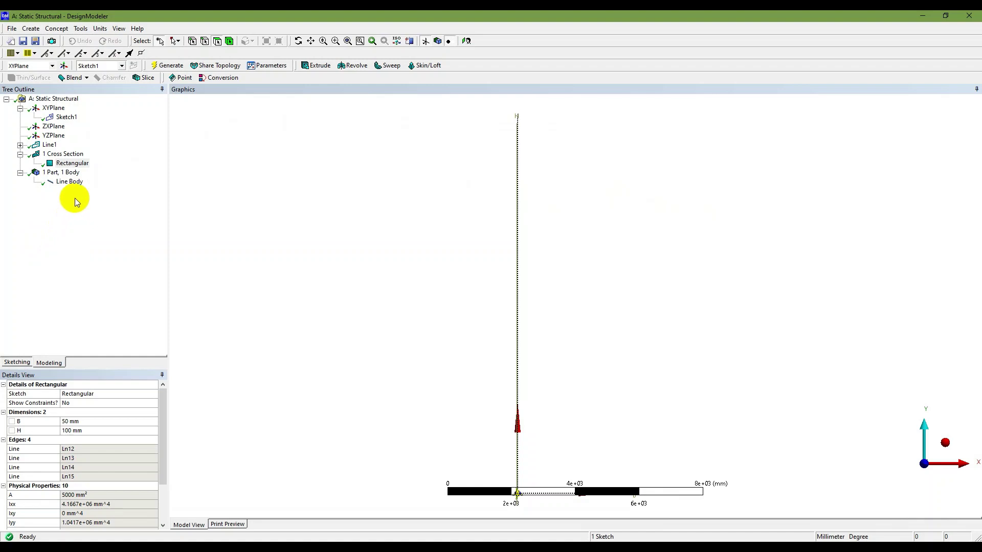
pyautogui.click(70, 182)
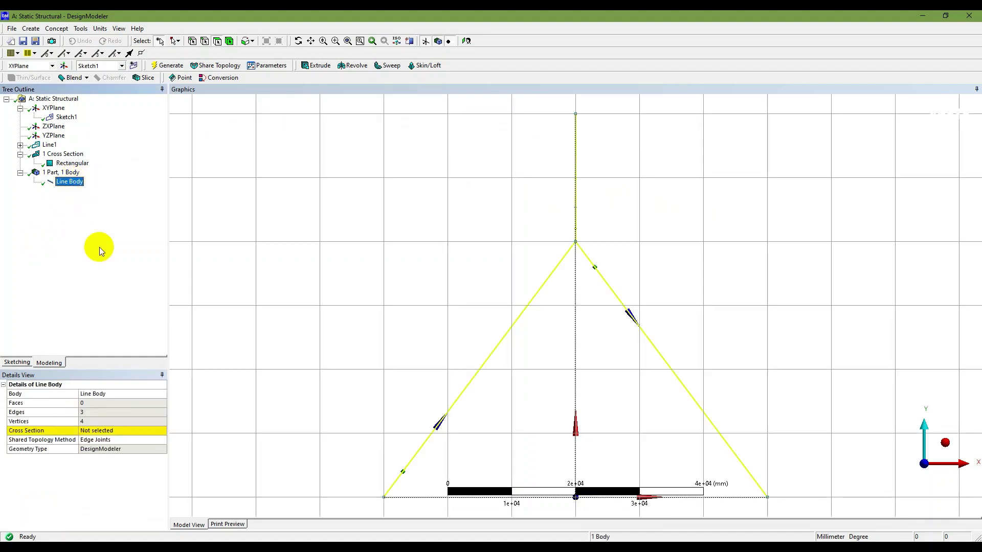
pyautogui.click(147, 433)
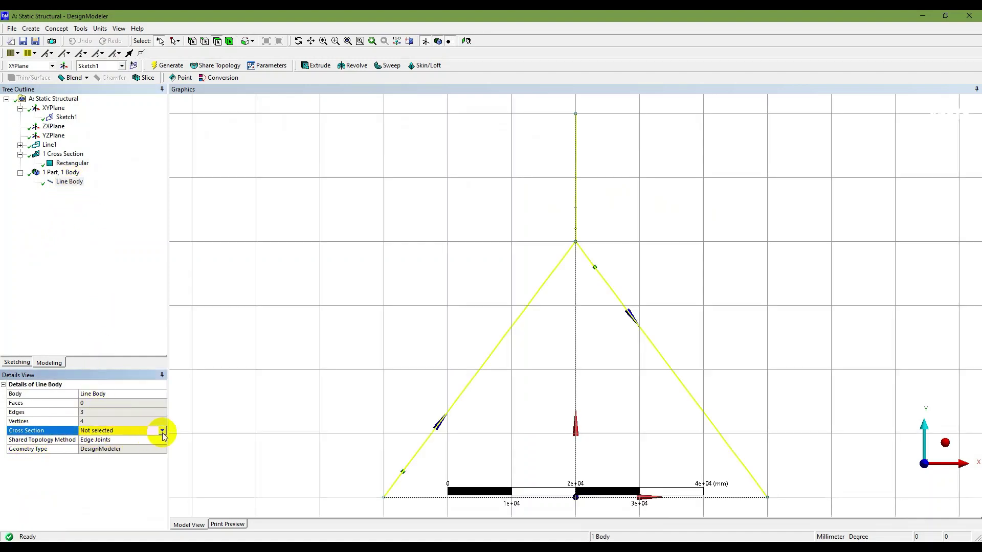
pyautogui.click(161, 432)
pyautogui.click(144, 446)
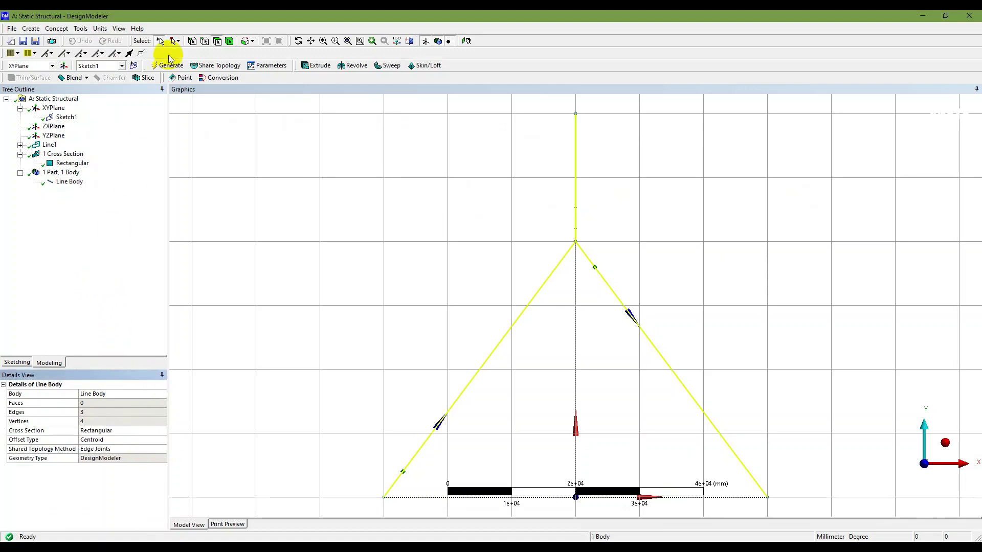
pyautogui.click(168, 66)
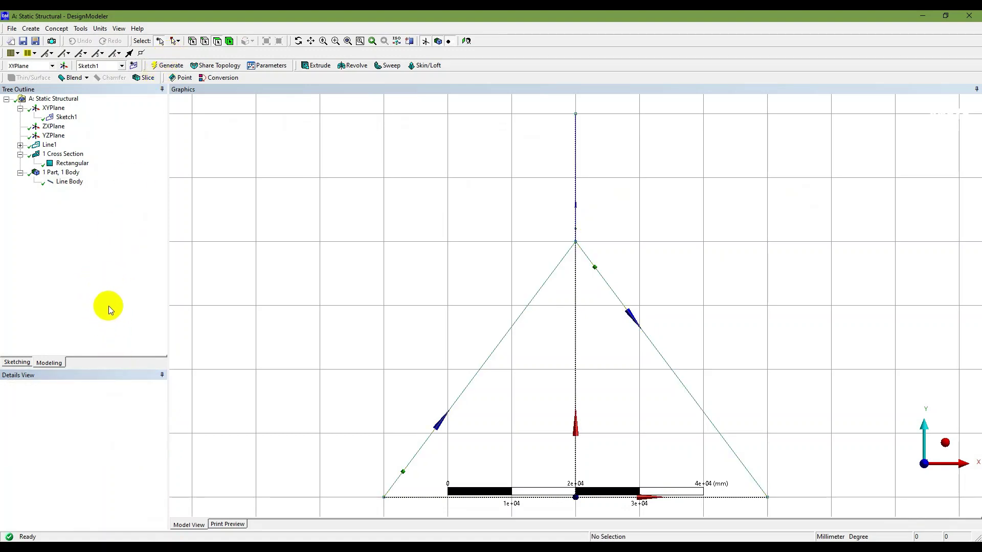
# Set the DesignModeler length unit to Meter and inspect the truss in isometric view before returning to the XY front view.
pyautogui.click(100, 28)
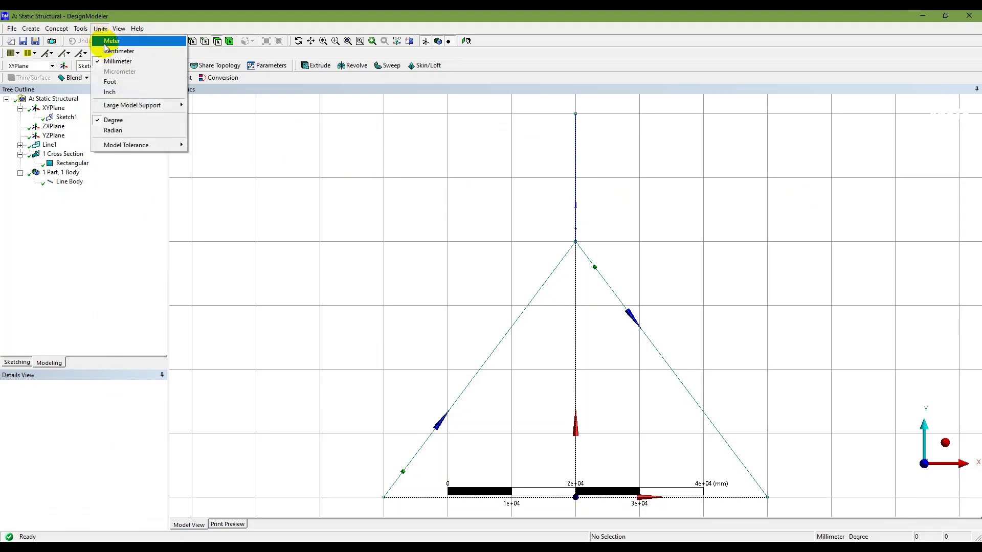
pyautogui.click(109, 42)
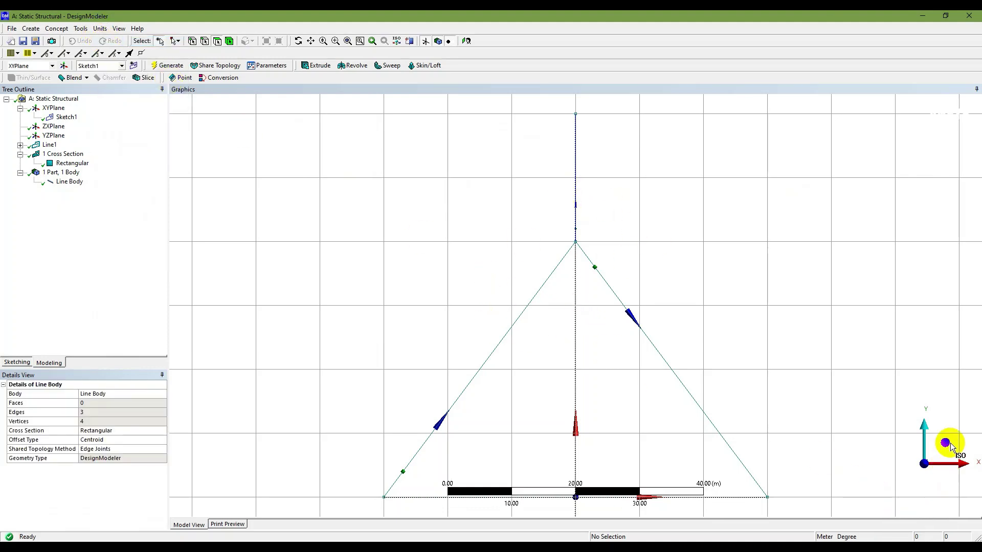
pyautogui.click(946, 444)
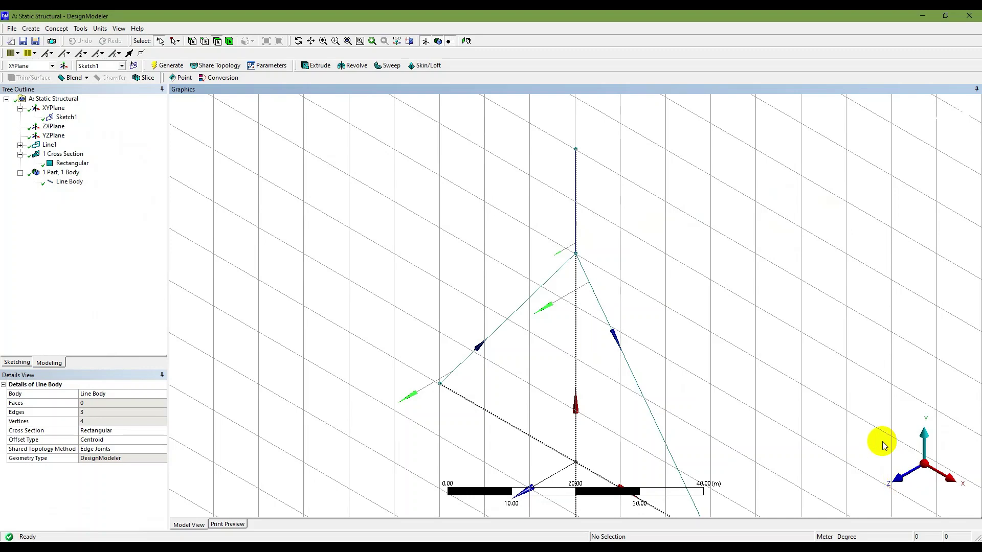
pyautogui.click(898, 477)
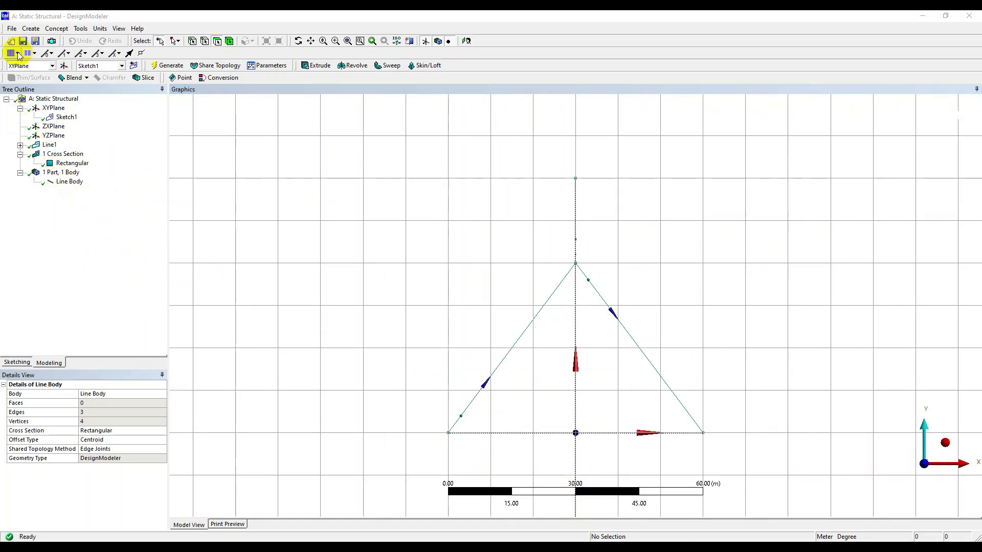
pyautogui.click(375, 316)
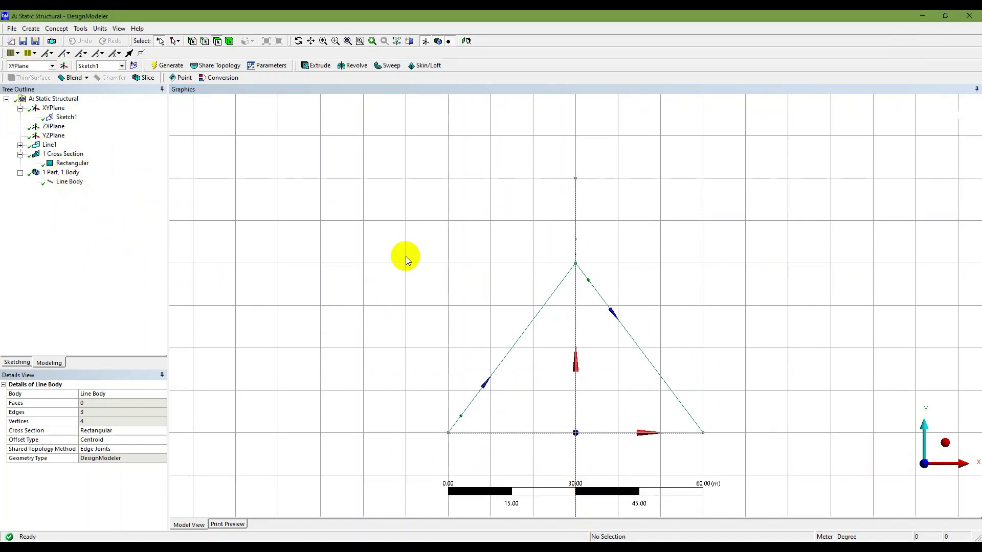
# Reveal the Model step on the PowerPoint steps slide and open the Static Structural system's Model in Mechanical from the Workbench project.
pyautogui.hotkey('alt', 'Tab')
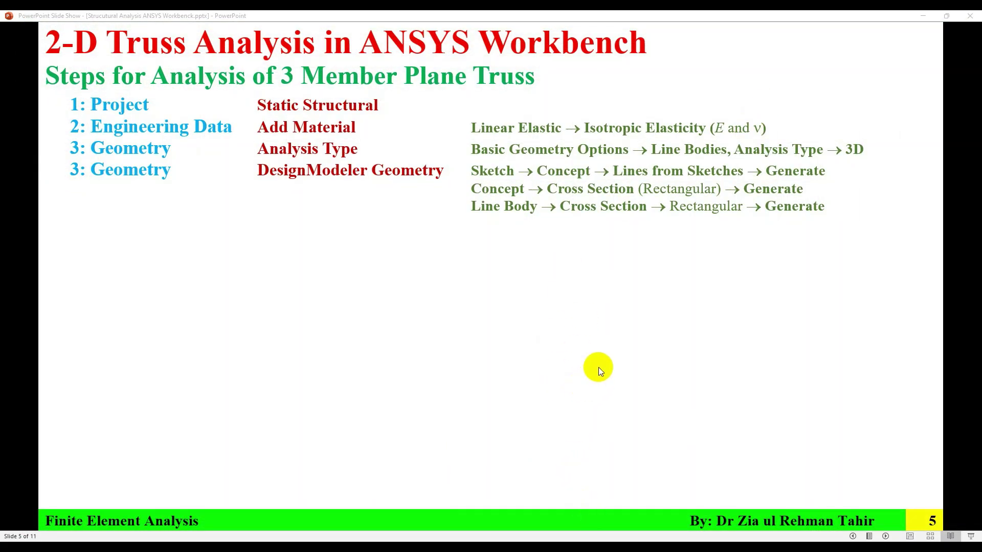
pyautogui.click(551, 347)
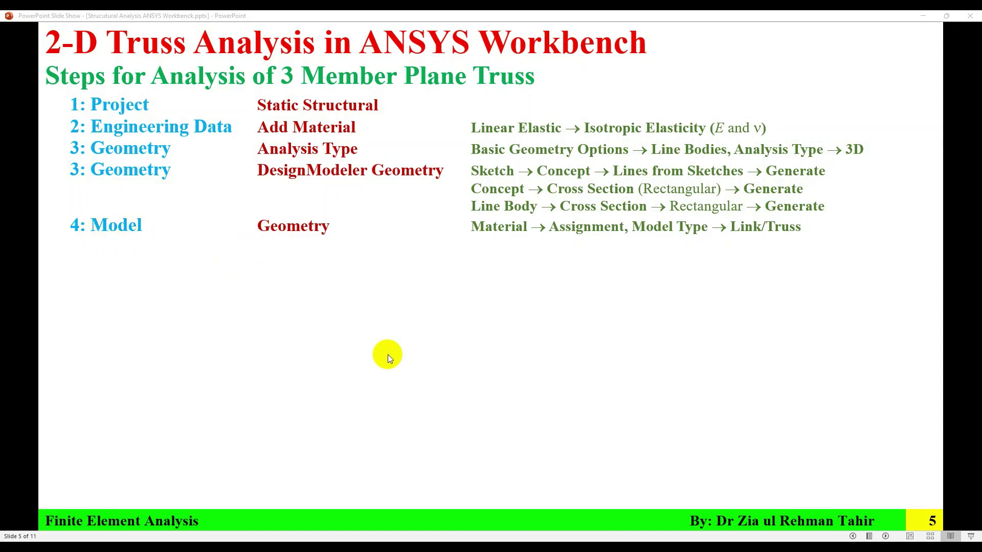
pyautogui.hotkey('alt', 'Tab')
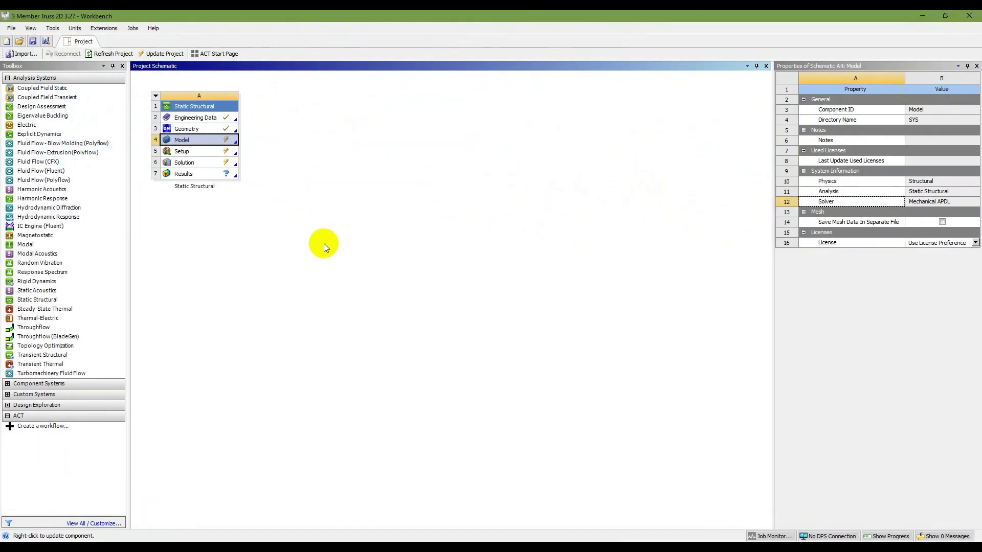
pyautogui.doubleClick(198, 151)
pyautogui.click(202, 141)
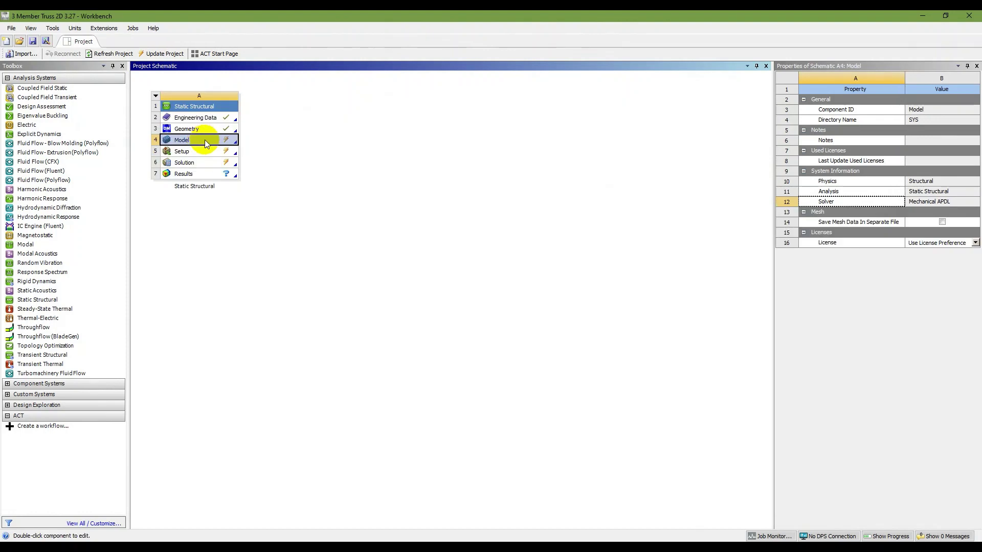
pyautogui.doubleClick(205, 140)
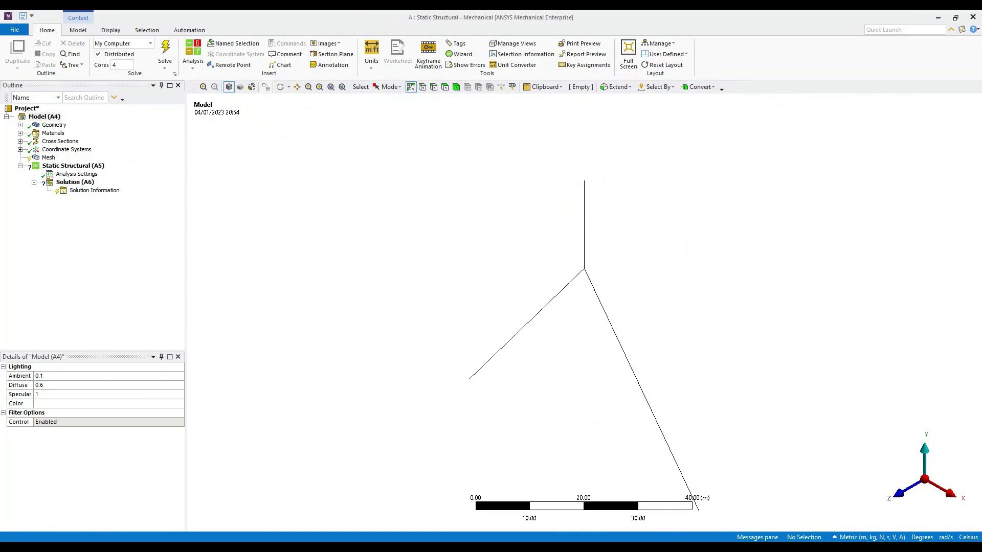
pyautogui.hotkey('alt', 'Tab')
pyautogui.hotkey('alt', 'Tab')
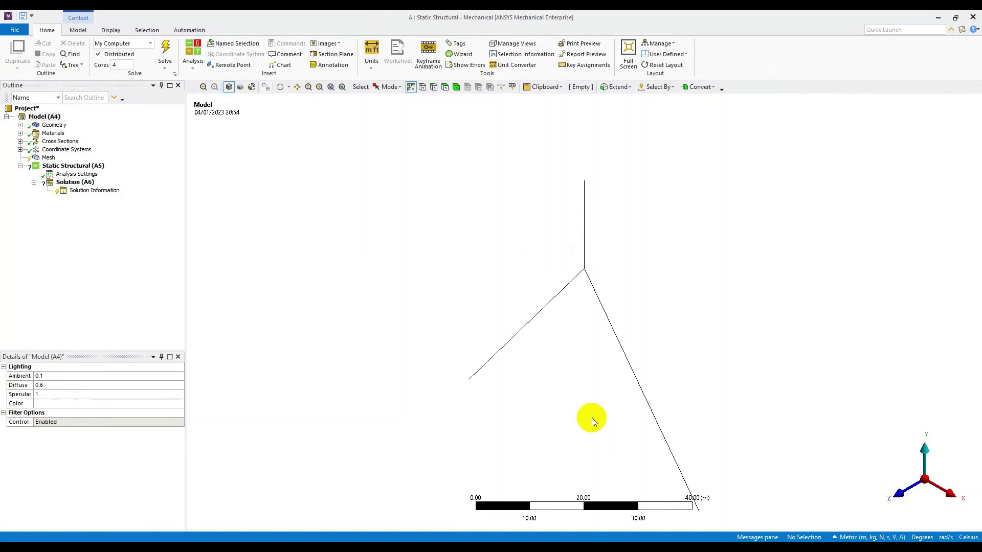
pyautogui.click(664, 542)
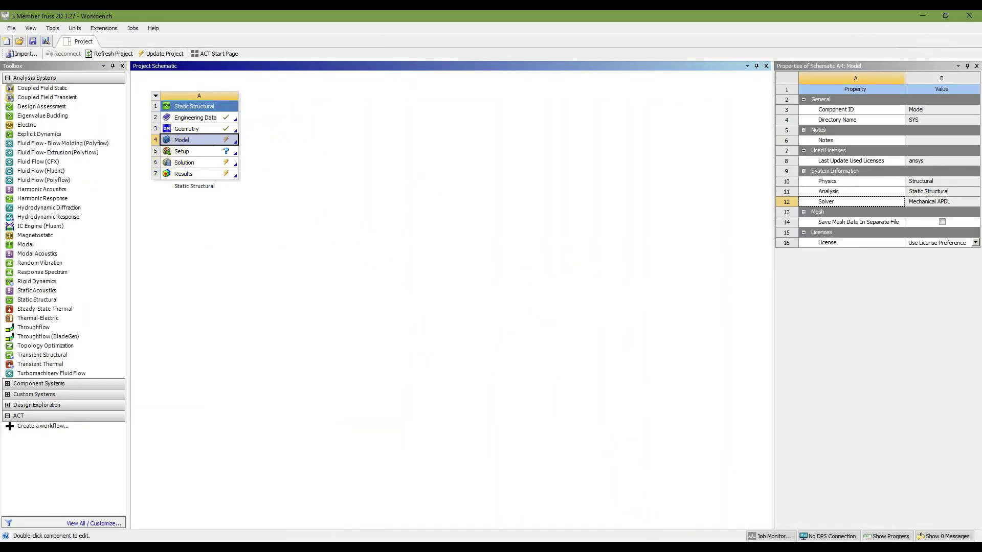
pyautogui.hotkey('alt', 'Tab')
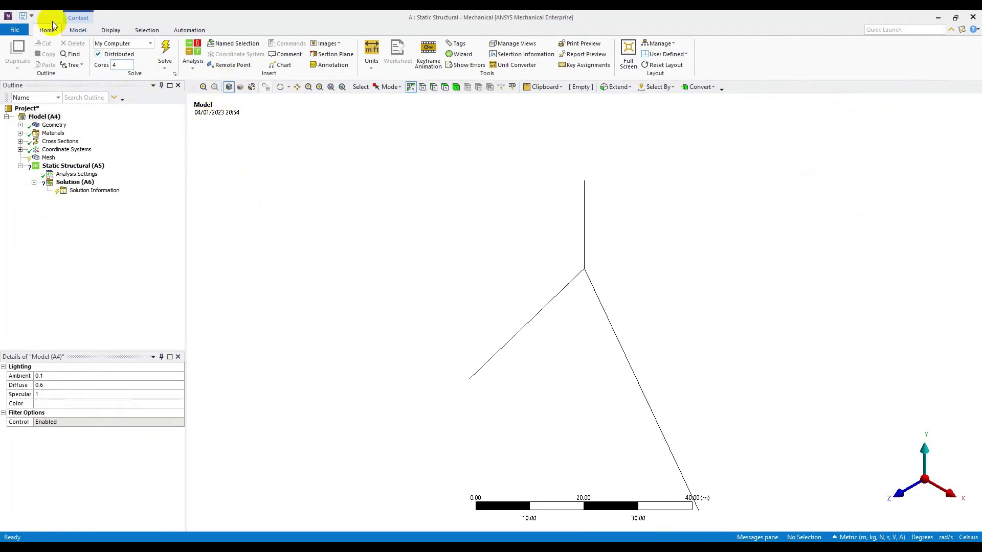
# Set the Mechanical unit system to Metric (m, kg, N, s, V, A).
pyautogui.click(372, 55)
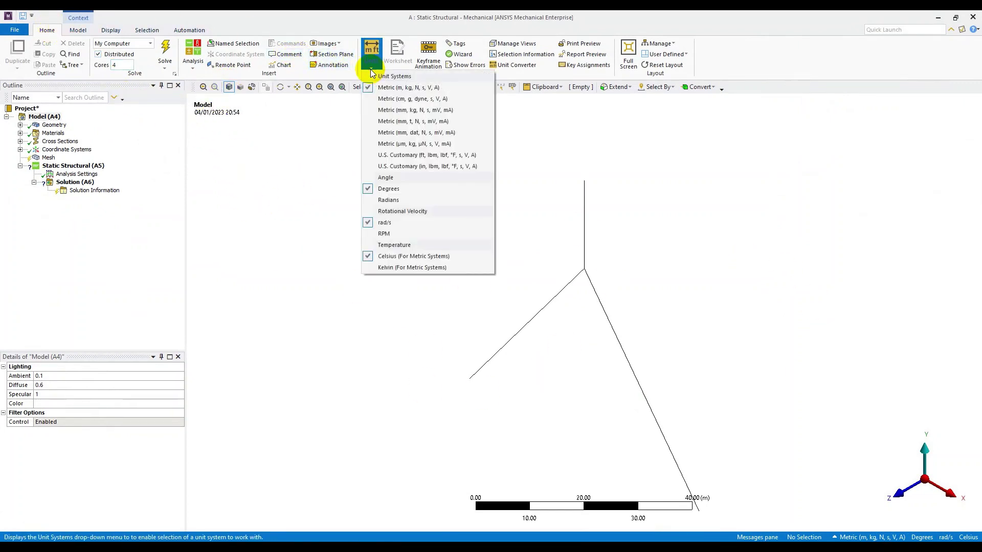
pyautogui.click(401, 92)
pyautogui.click(370, 61)
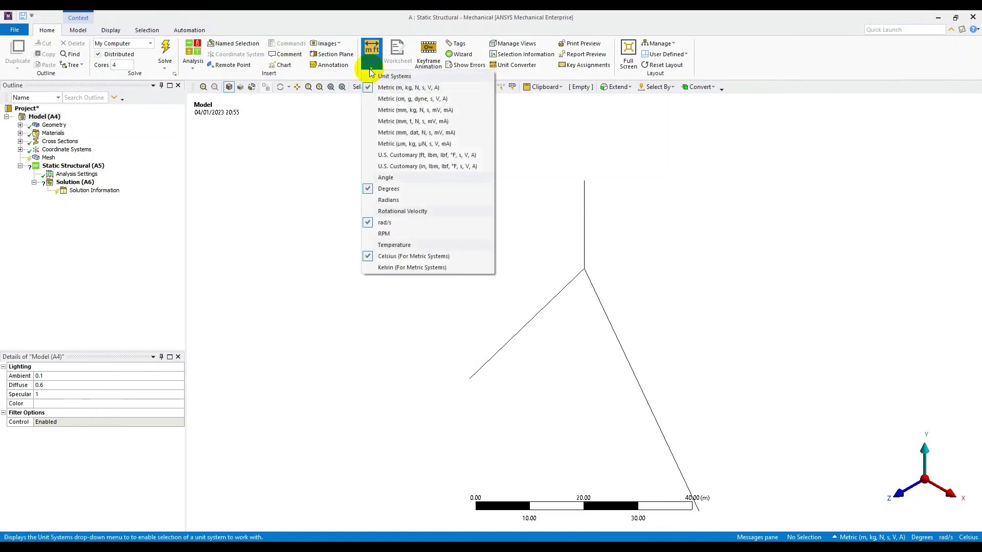
pyautogui.click(400, 88)
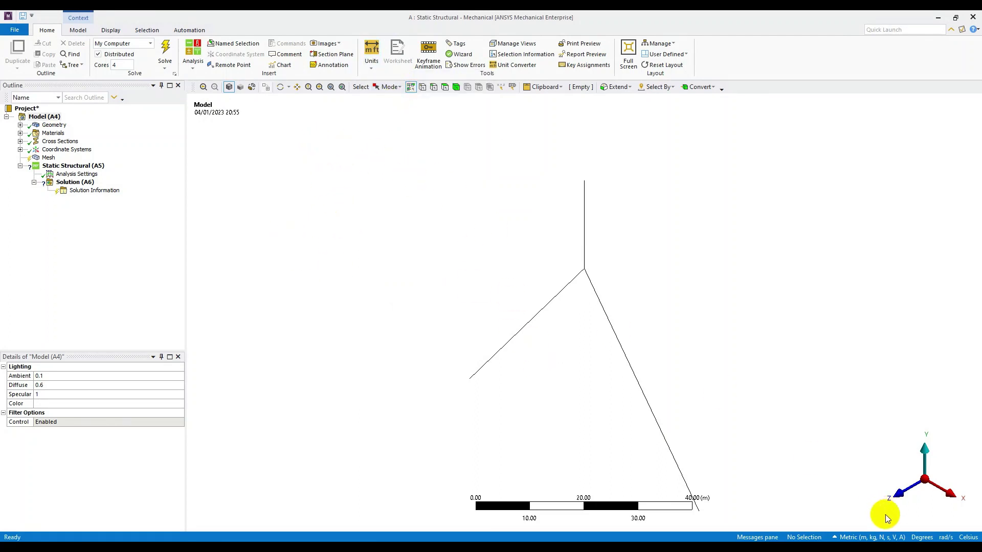
pyautogui.click(872, 537)
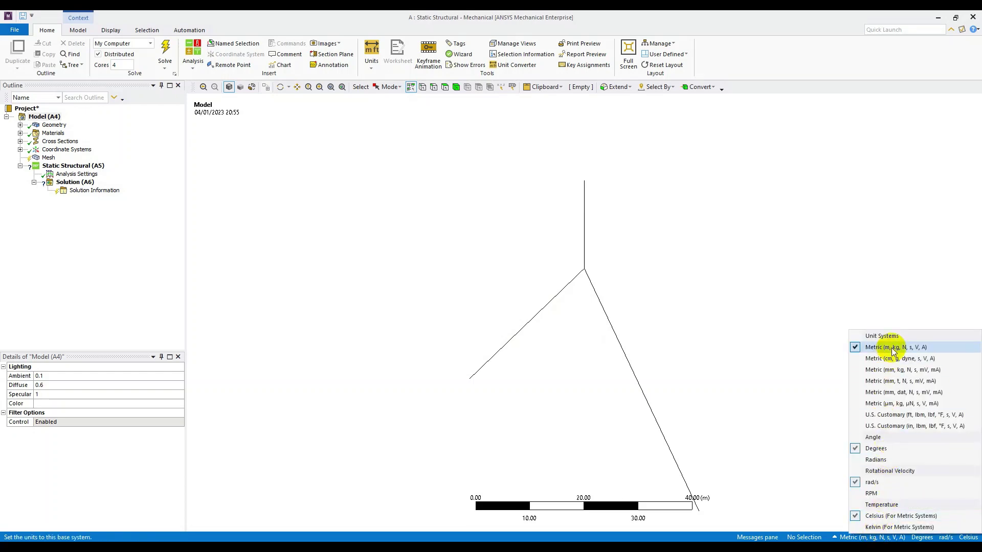
pyautogui.click(869, 347)
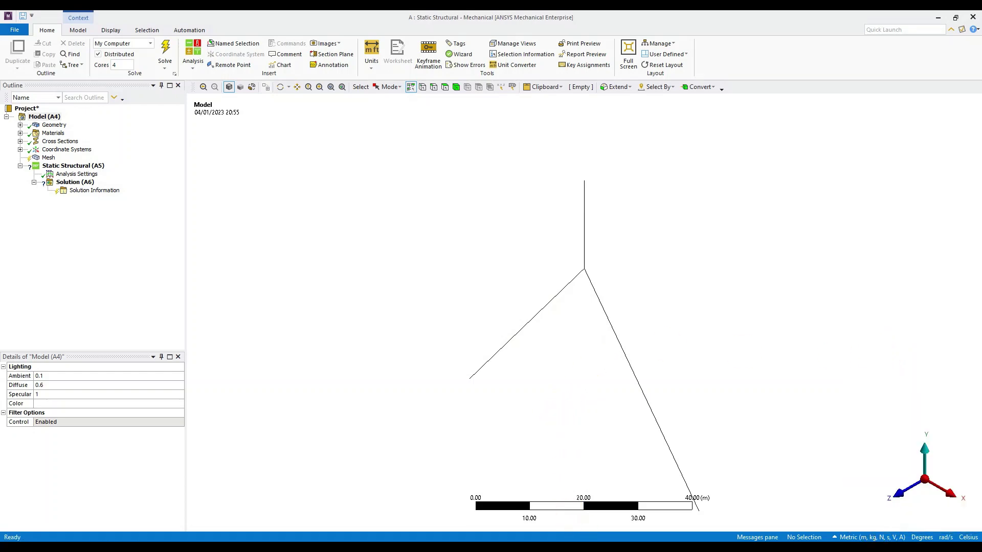
# Check the Model geometry instructions on the PowerPoint steps slide, then assign the Steel material to the Line Body in Mechanical.
pyautogui.hotkey('alt', 'Tab')
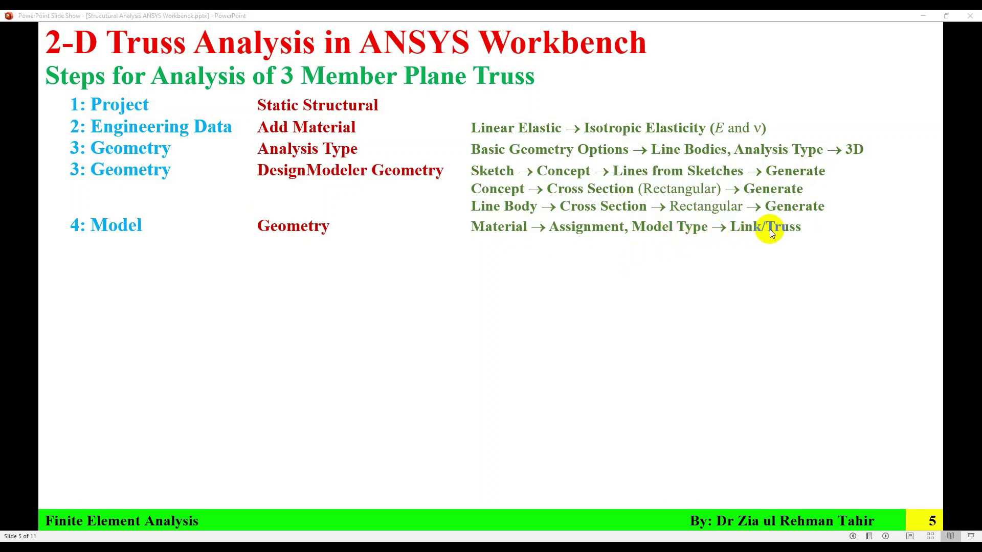
pyautogui.hotkey('alt', 'Tab')
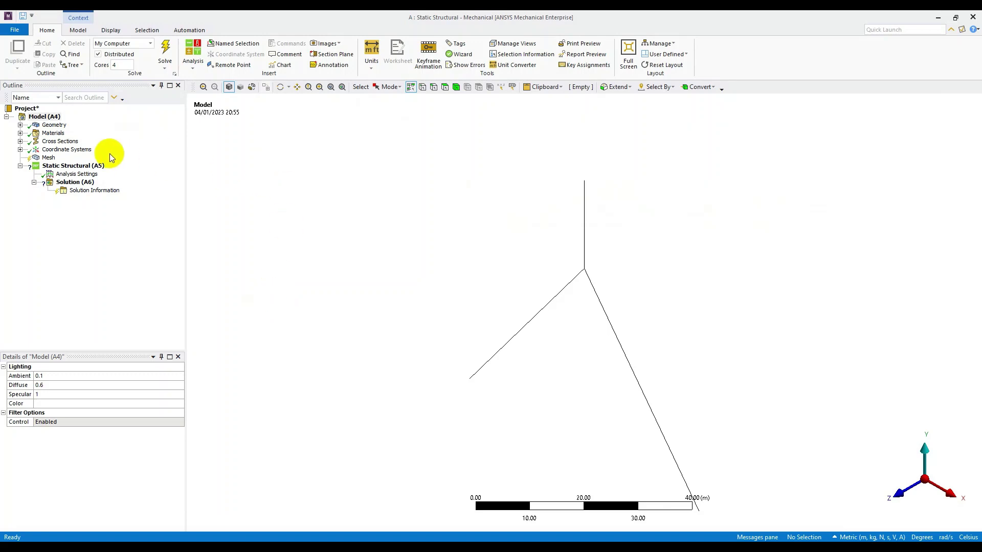
pyautogui.click(20, 125)
pyautogui.click(65, 134)
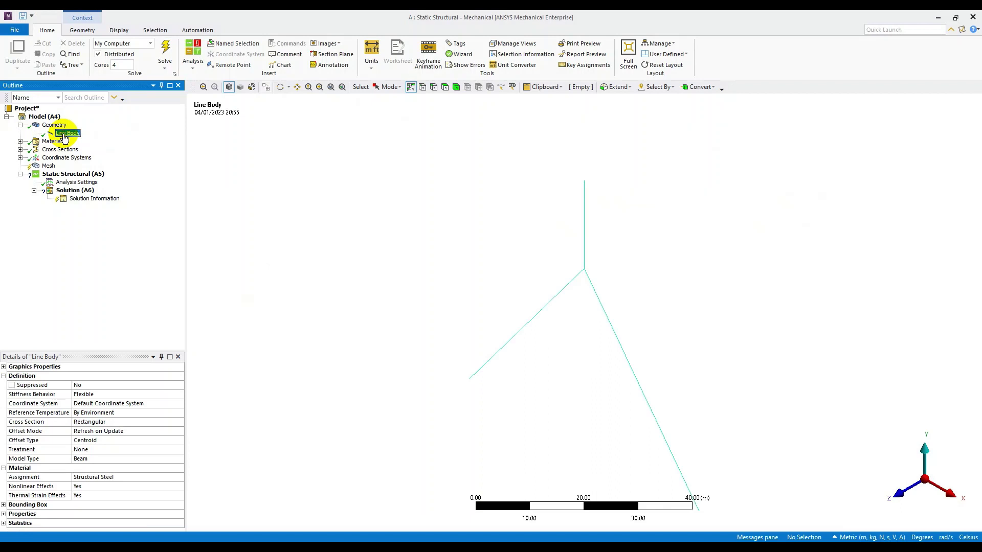
pyautogui.click(125, 477)
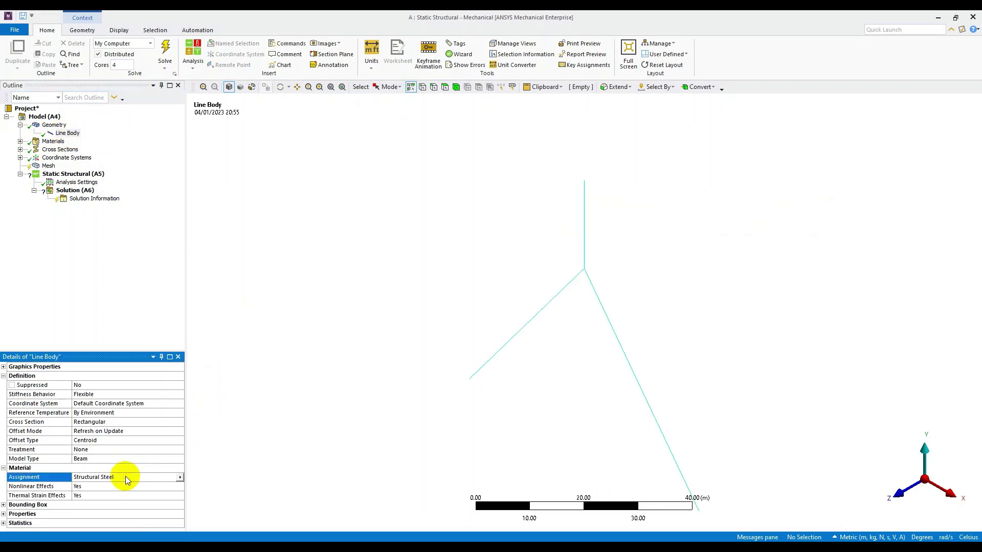
pyautogui.click(180, 477)
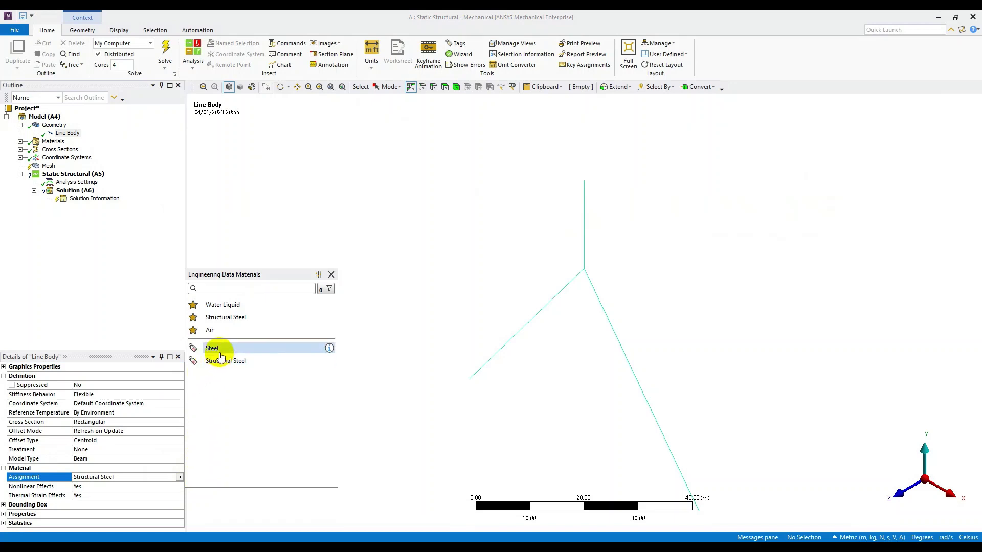
pyautogui.click(240, 350)
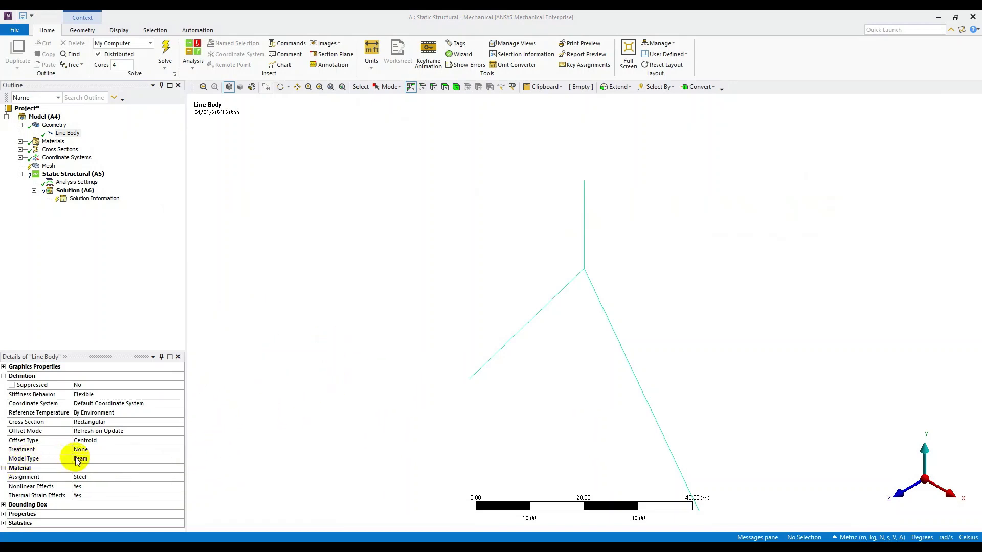
# Set the Line Body's model type to Link/Truss, then switch to PowerPoint to check the Mesh instructions on the steps slide.
pyautogui.click(97, 459)
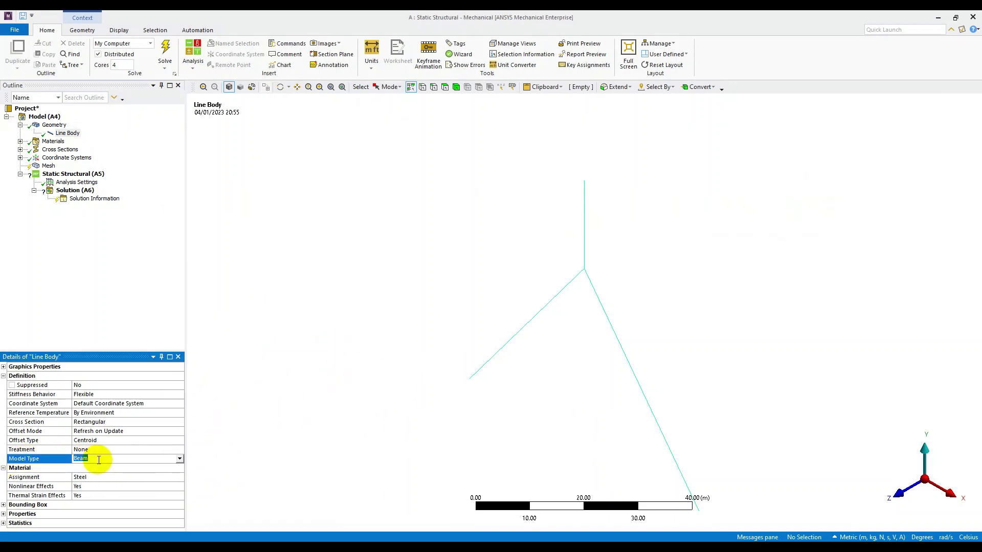
pyautogui.click(180, 459)
pyautogui.click(143, 483)
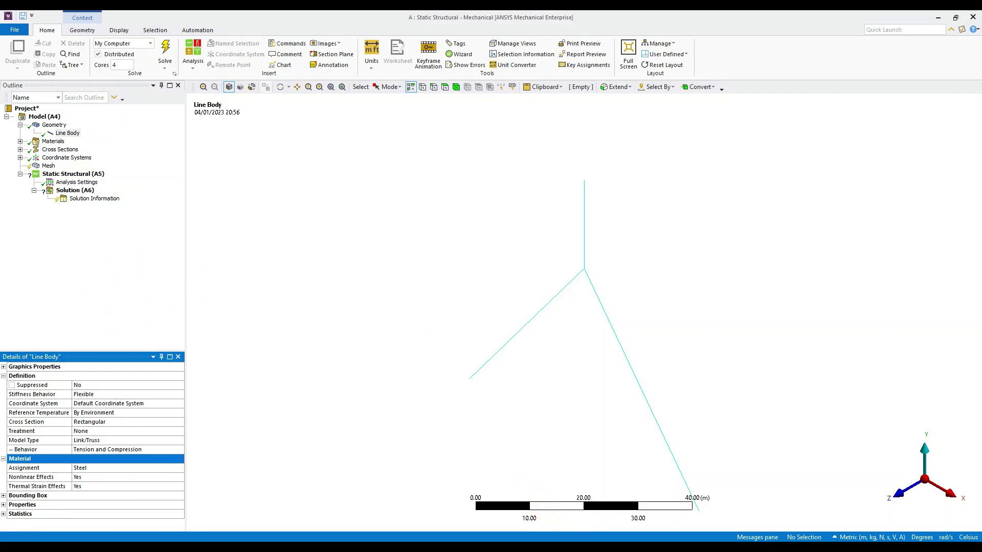
pyautogui.click(567, 547)
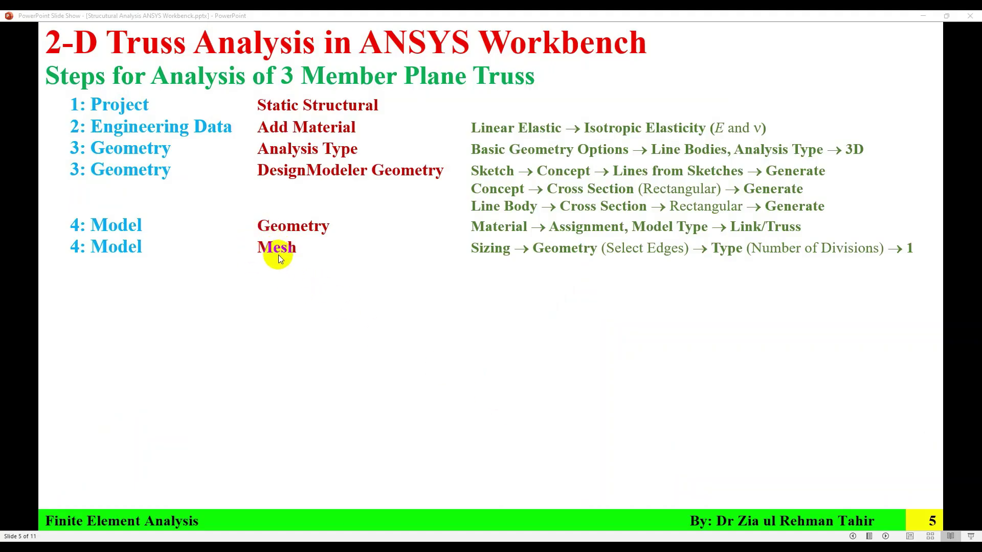
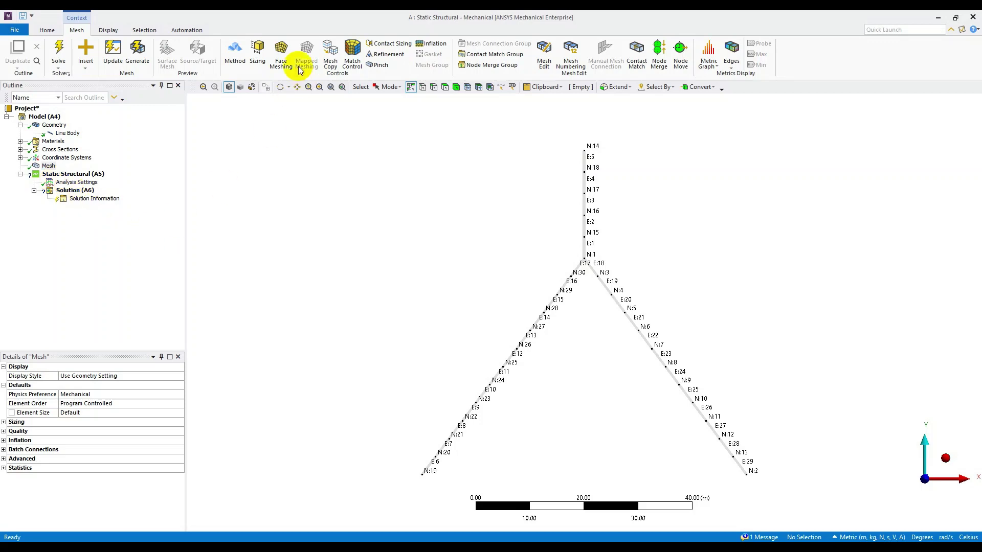
# Add a mesh Sizing control and scope it to all three truss edges using edge box selection.
pyautogui.click(258, 55)
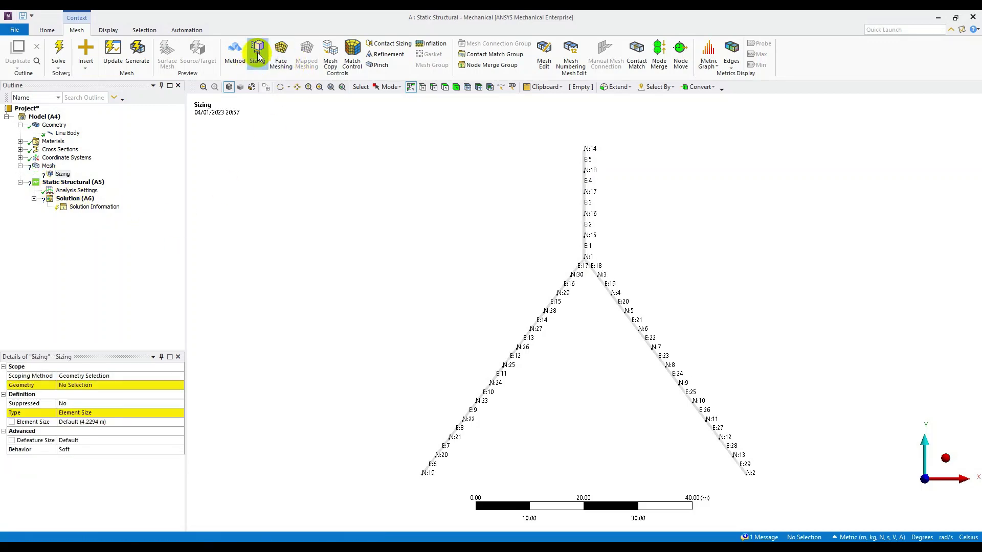
pyautogui.click(60, 174)
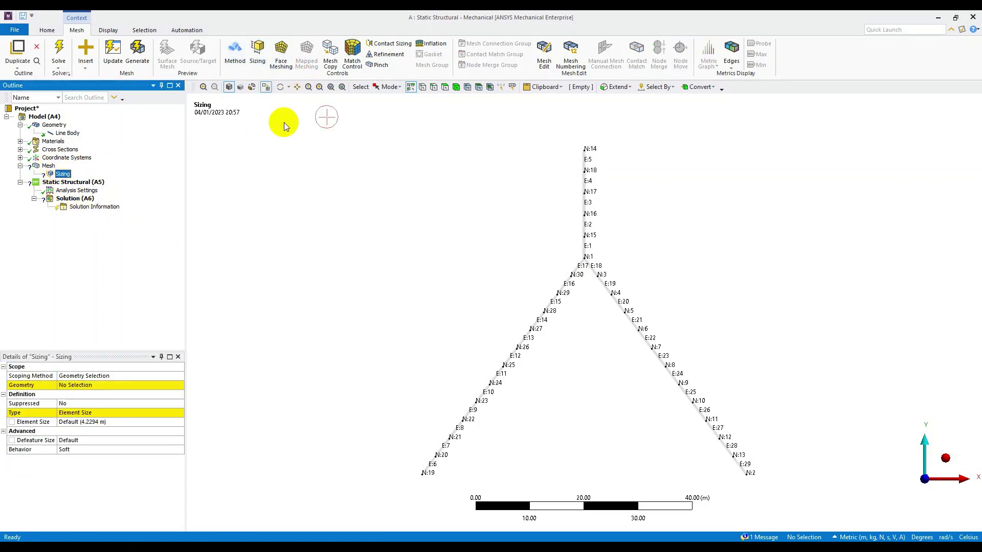
pyautogui.click(434, 88)
pyautogui.click(398, 86)
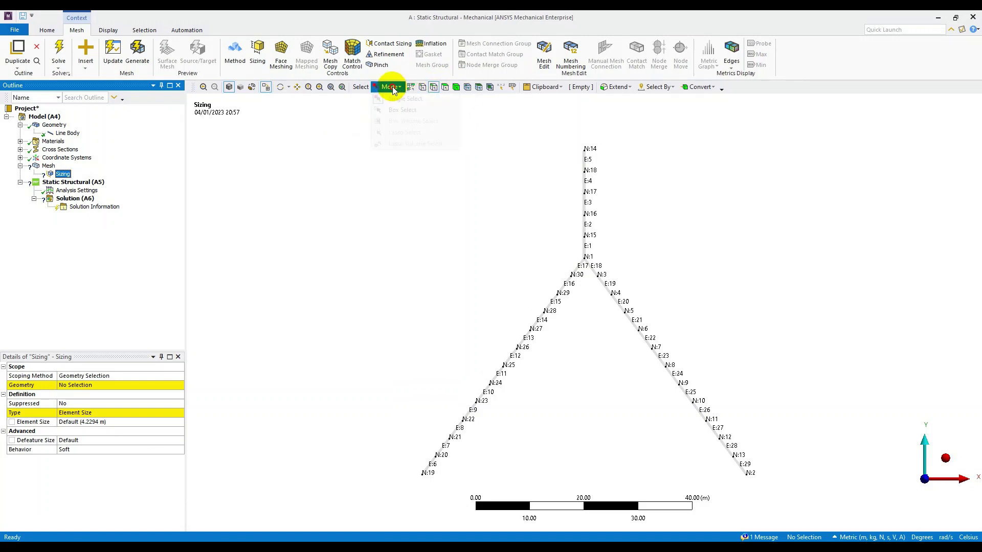
pyautogui.click(395, 107)
pyautogui.moveTo(366, 111); pyautogui.dragTo(869, 527)
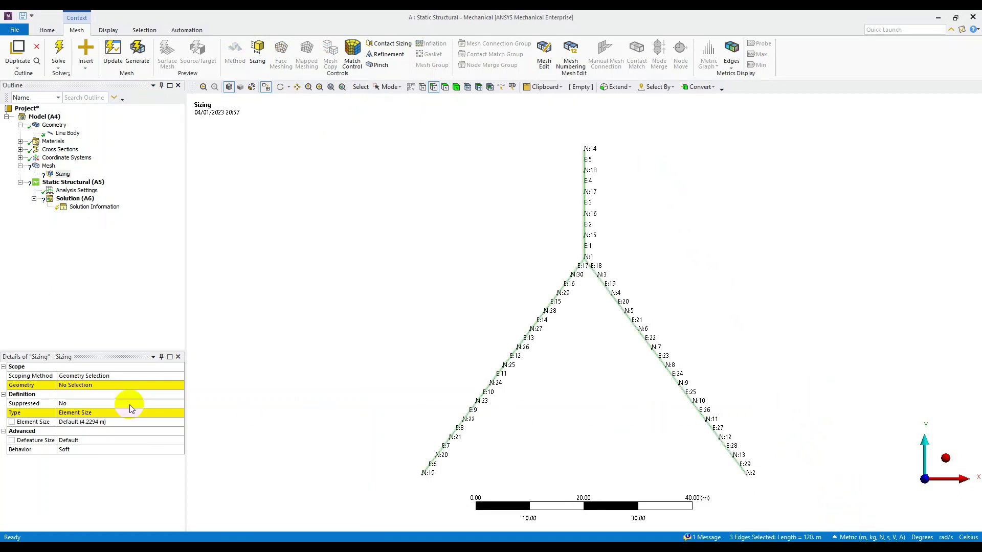
pyautogui.click(84, 383)
pyautogui.click(85, 385)
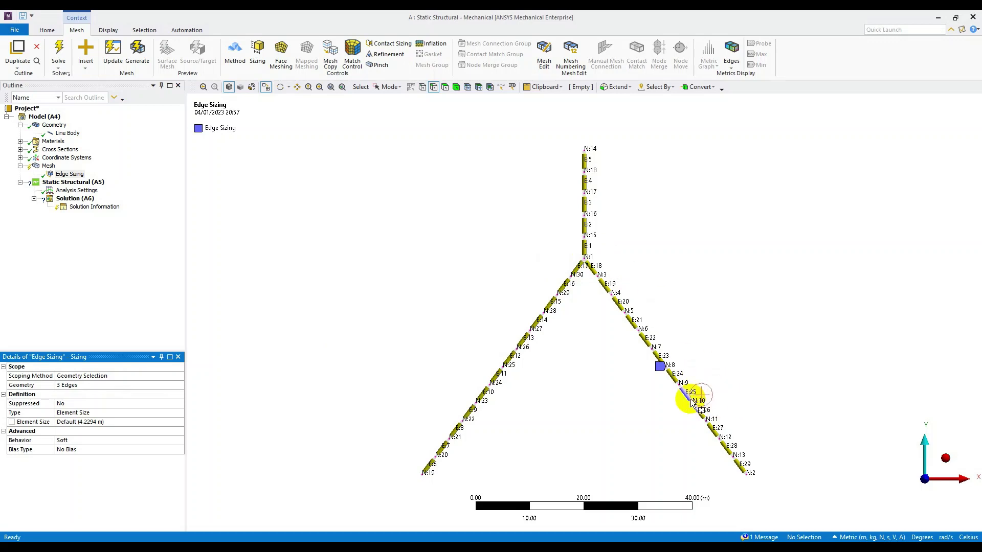
# Set the Edge Sizing type to Number of Divisions with a value of 1 and generate the mesh.
pyautogui.click(142, 416)
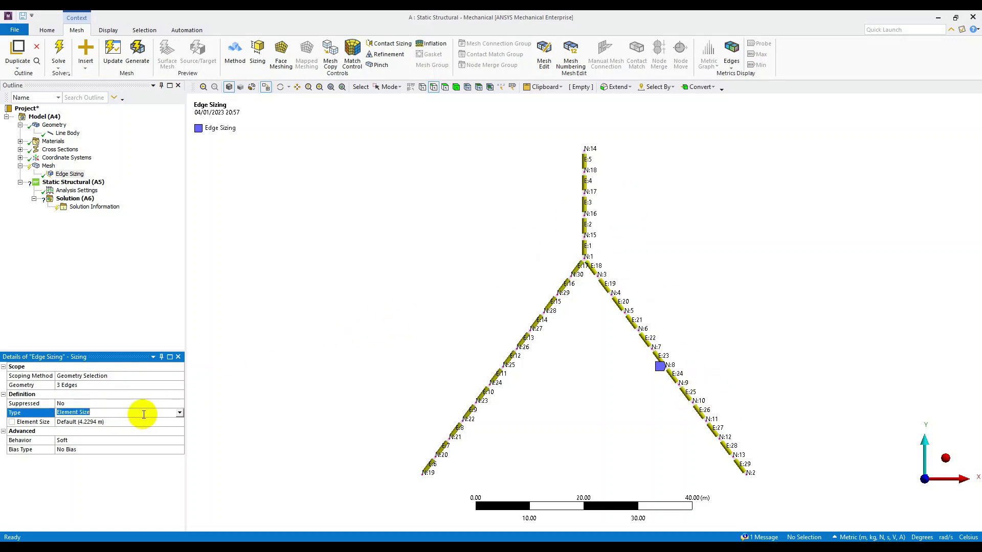
pyautogui.click(178, 413)
pyautogui.click(169, 428)
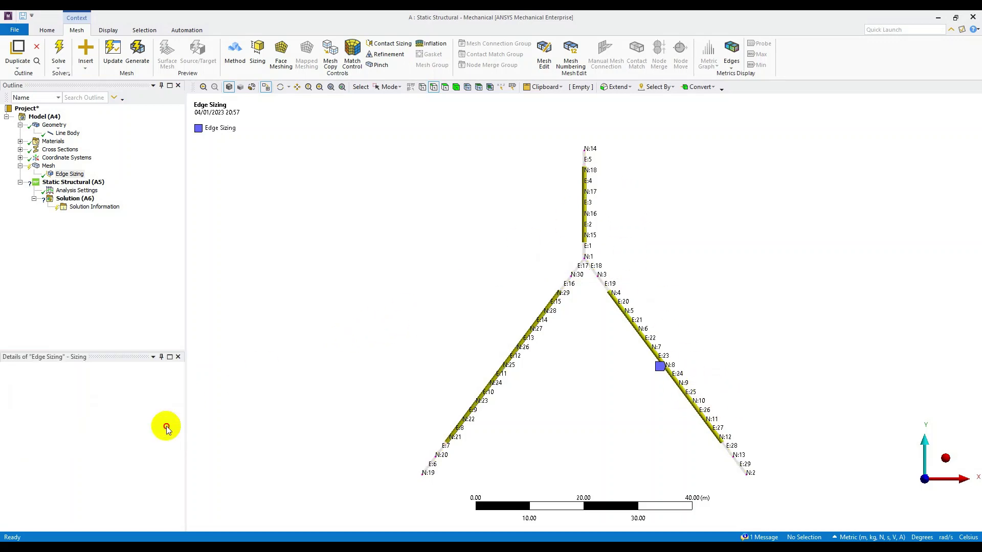
pyautogui.click(125, 423)
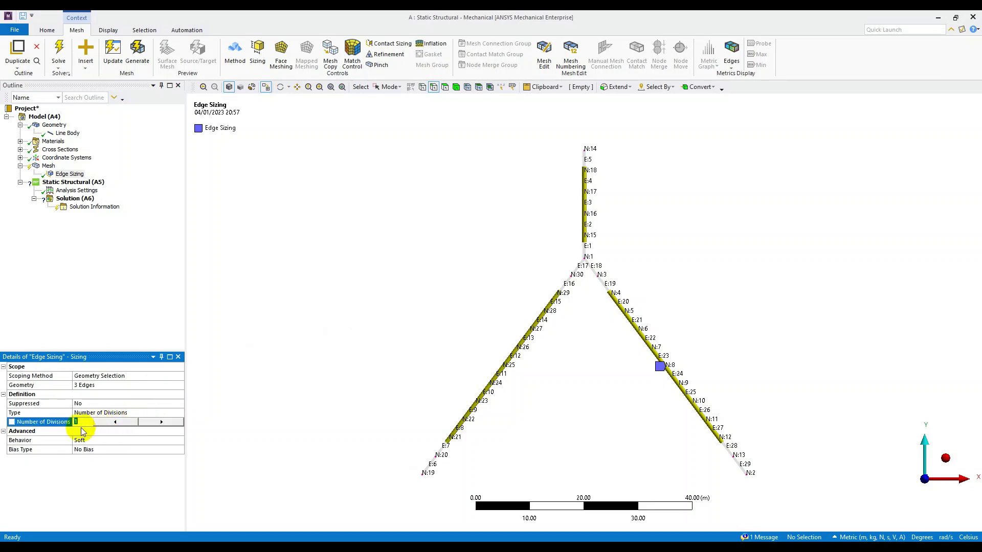
pyautogui.click(91, 478)
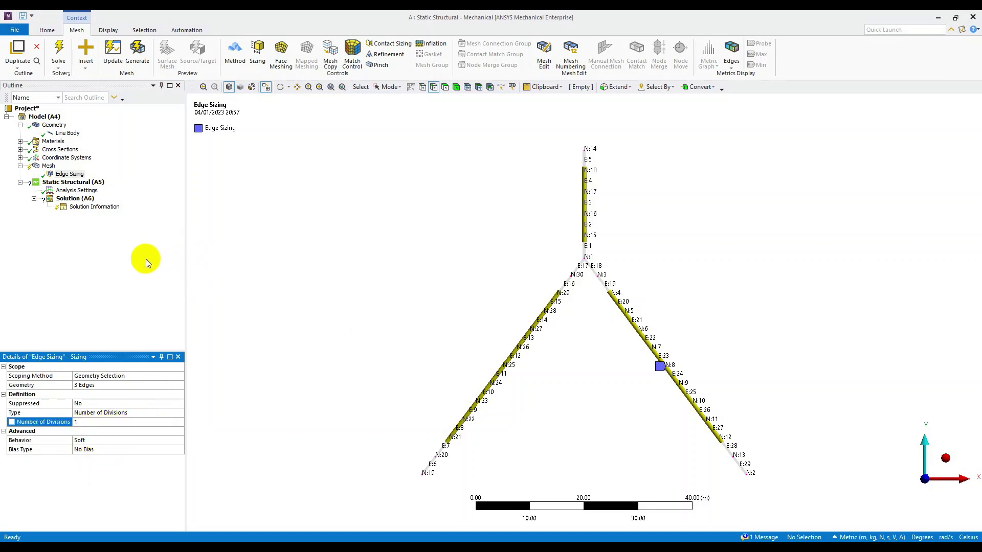
pyautogui.click(141, 61)
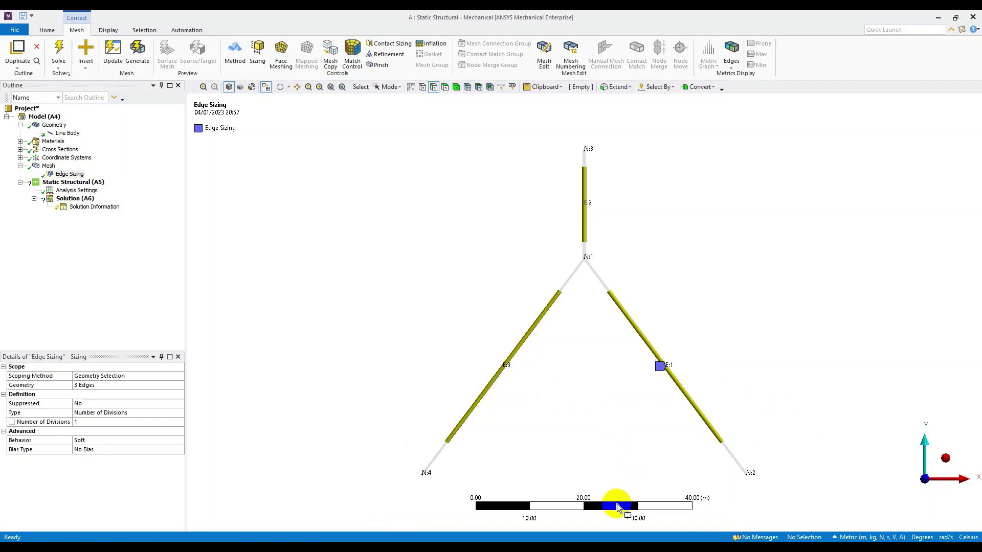
# Compare the meshed truss with the problem figure in PowerPoint, read the Selection instructions on the steps slide, and return to Mechanical.
pyautogui.hotkey('alt', 'Tab')
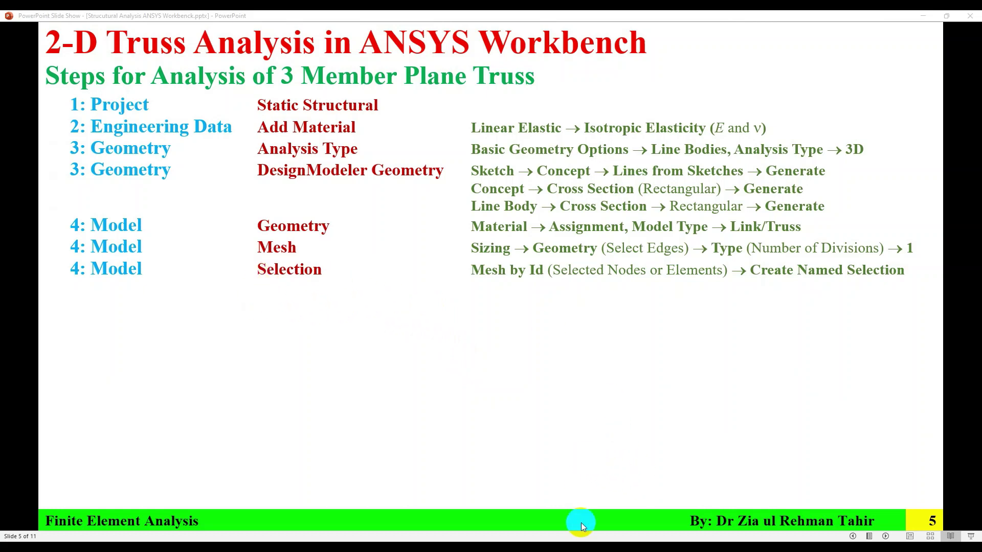
pyautogui.press('Left')
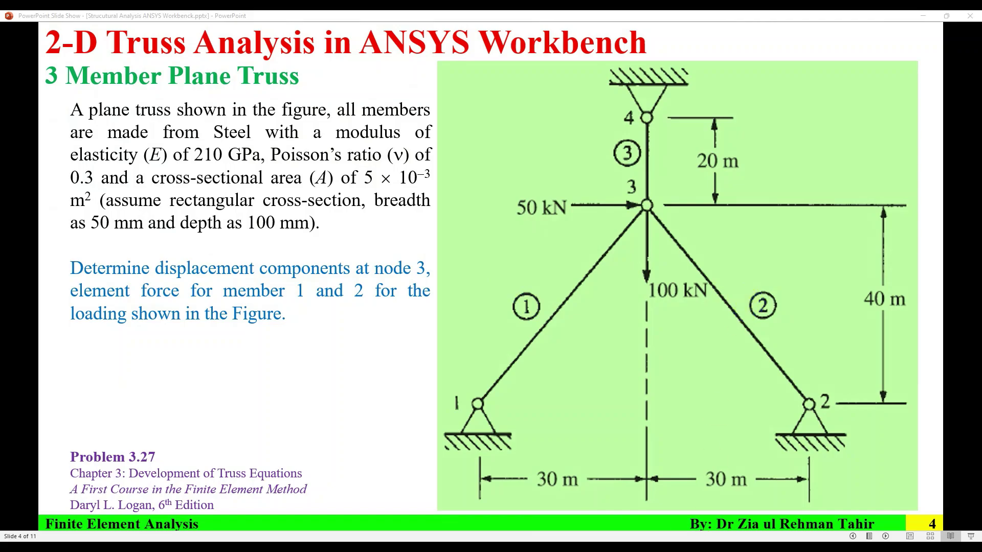
pyautogui.hotkey('alt', 'Tab')
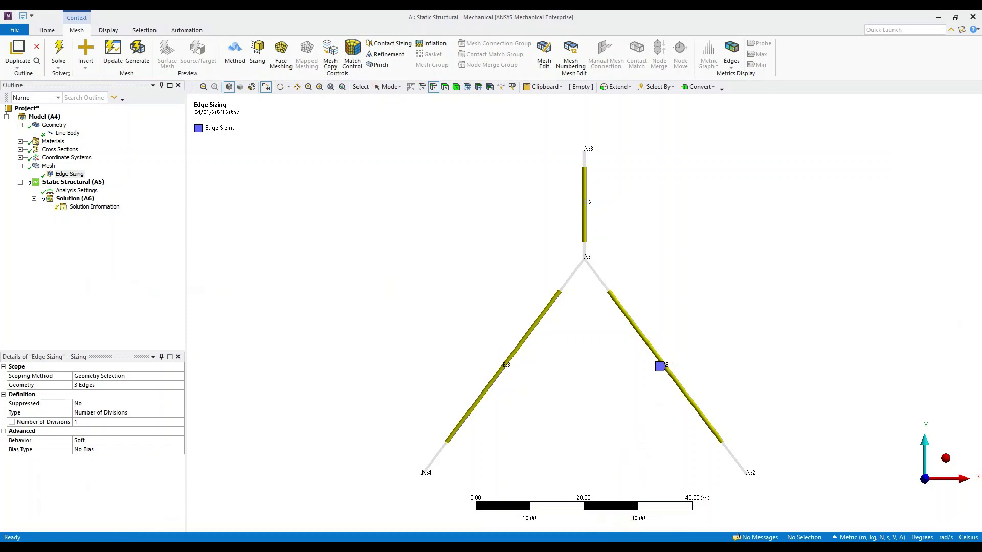
pyautogui.hotkey('alt', 'Tab')
pyautogui.hotkey('alt', 'Tab')
pyautogui.hotkey('alt', 'Tab')
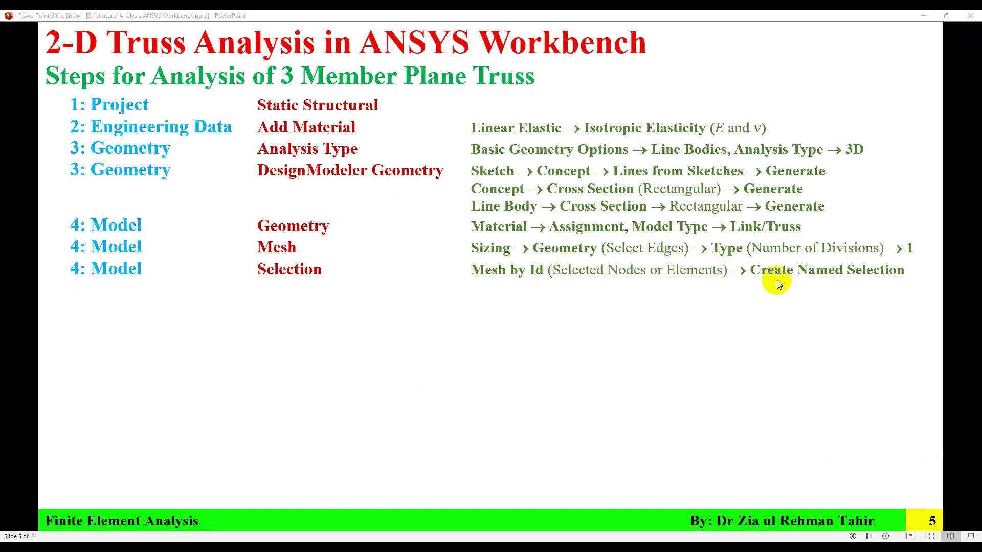
pyautogui.click(611, 532)
pyautogui.rightClick(610, 532)
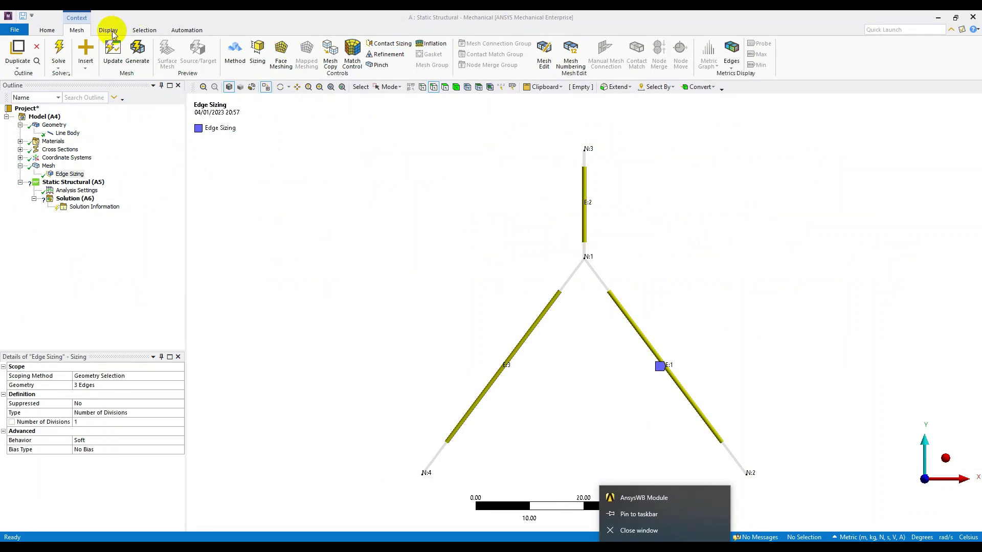
# Select mesh node 1 by its ID and create a named selection from it.
pyautogui.click(148, 29)
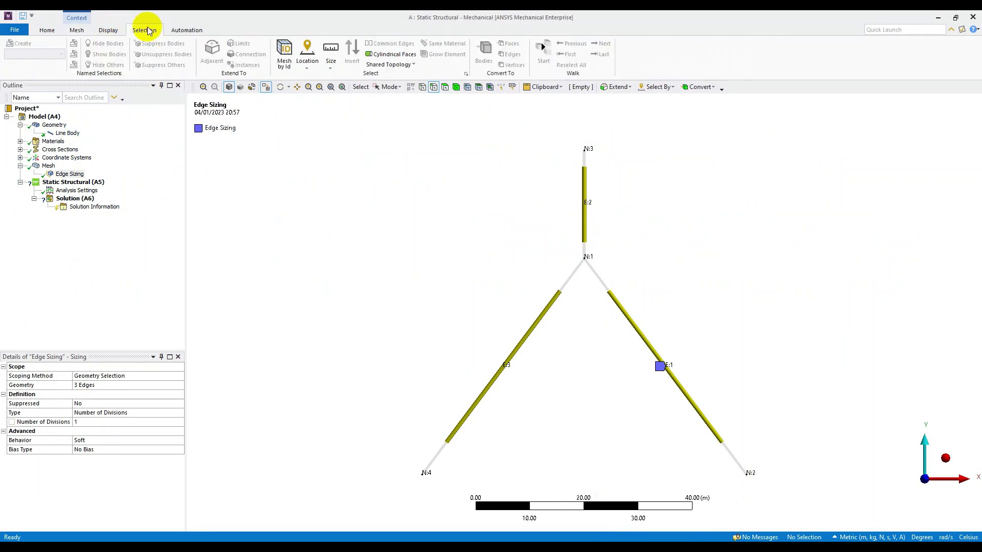
pyautogui.click(285, 52)
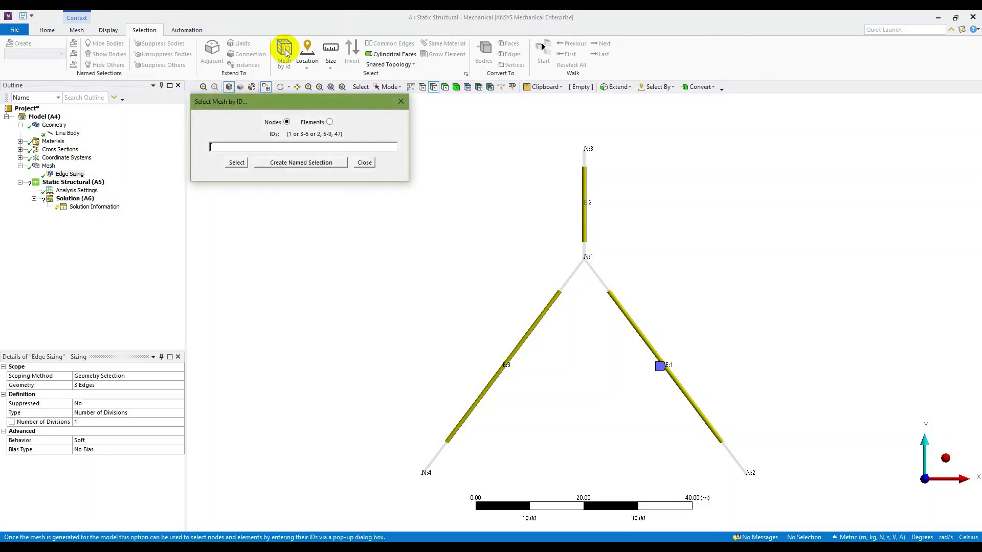
pyautogui.click(287, 123)
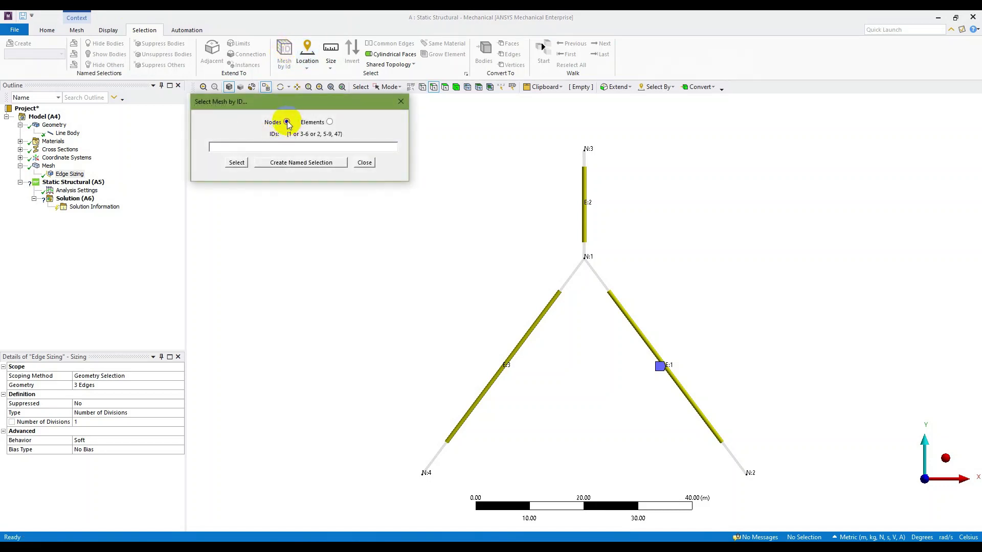
pyautogui.click(259, 147)
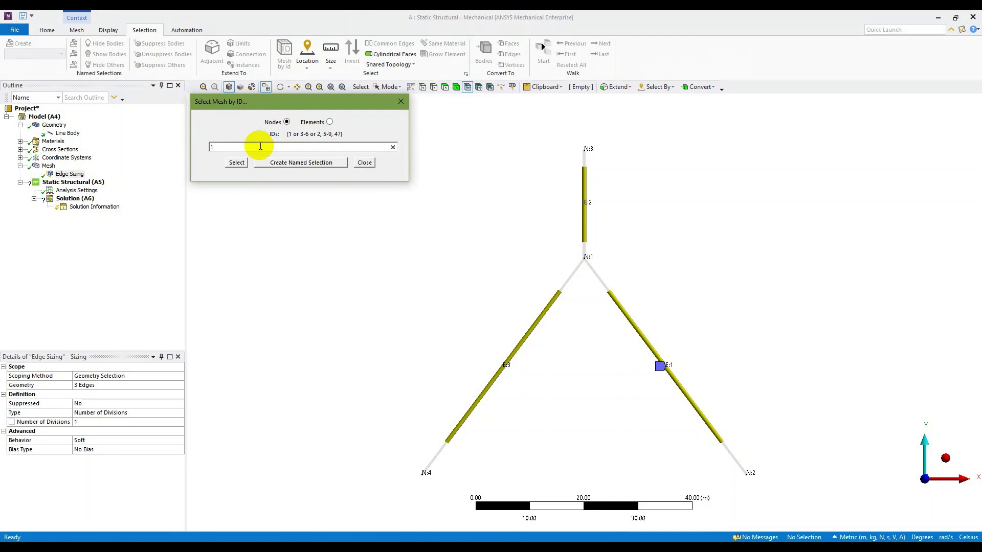
pyautogui.click(236, 162)
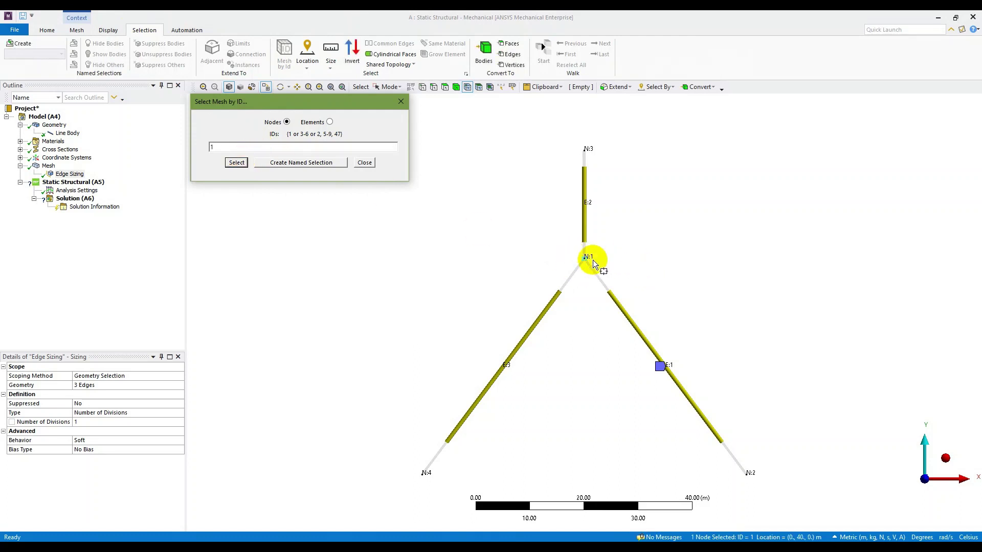
pyautogui.click(316, 163)
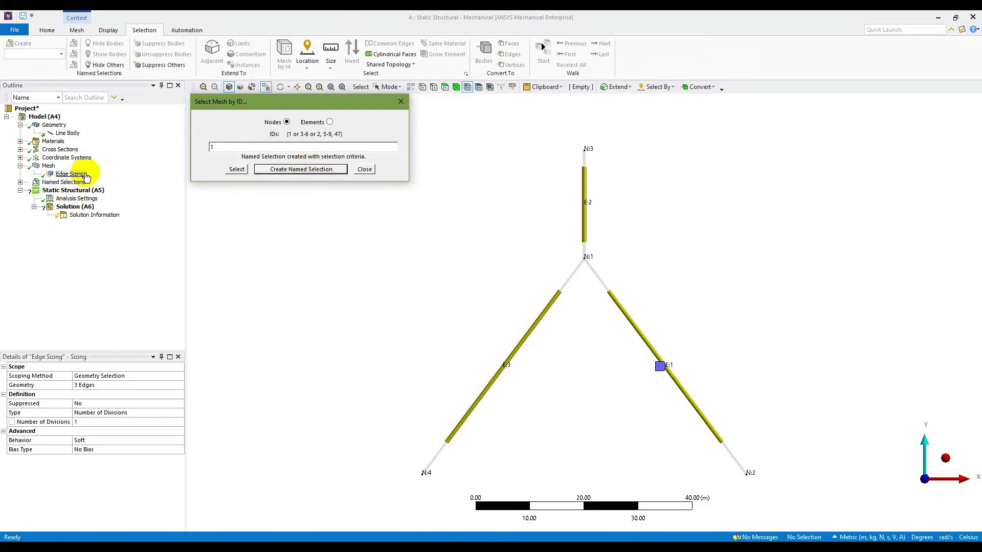
# Rename the new named selection in the outline as Node.
pyautogui.click(20, 182)
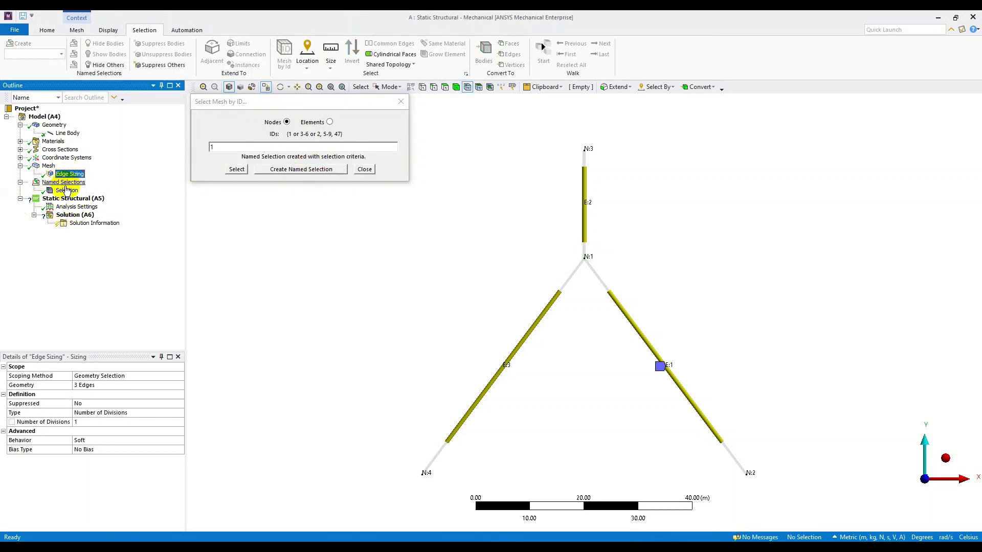
pyautogui.click(67, 190)
pyautogui.rightClick(66, 191)
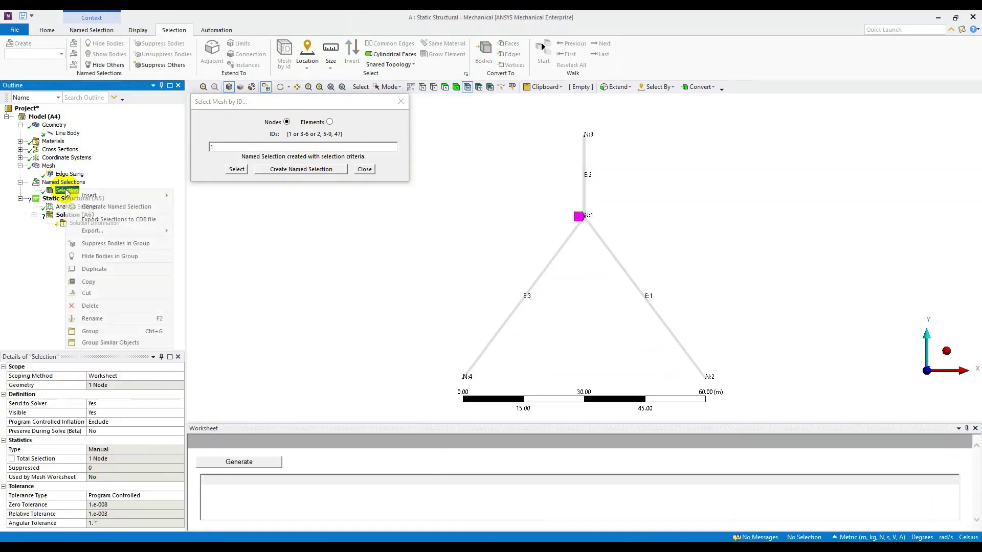
pyautogui.click(105, 319)
pyautogui.write('Node')
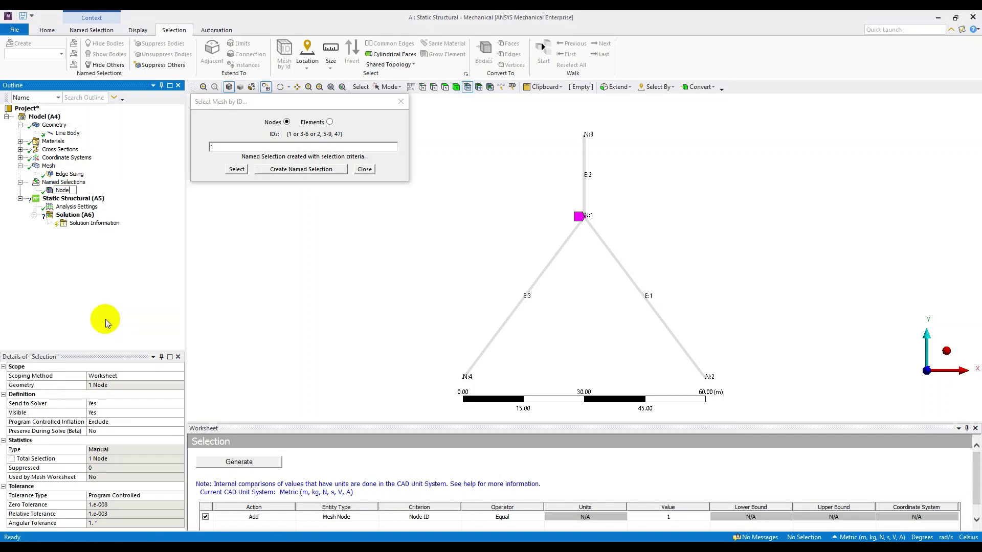
pyautogui.press('Return')
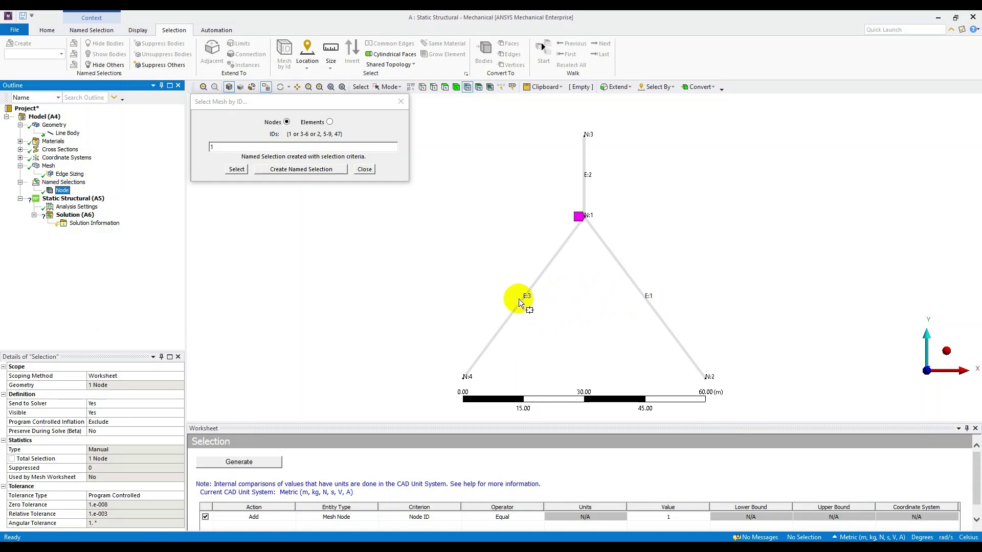
# Select mesh elements 1 and 3 by their IDs and create a named selection from them.
pyautogui.click(330, 122)
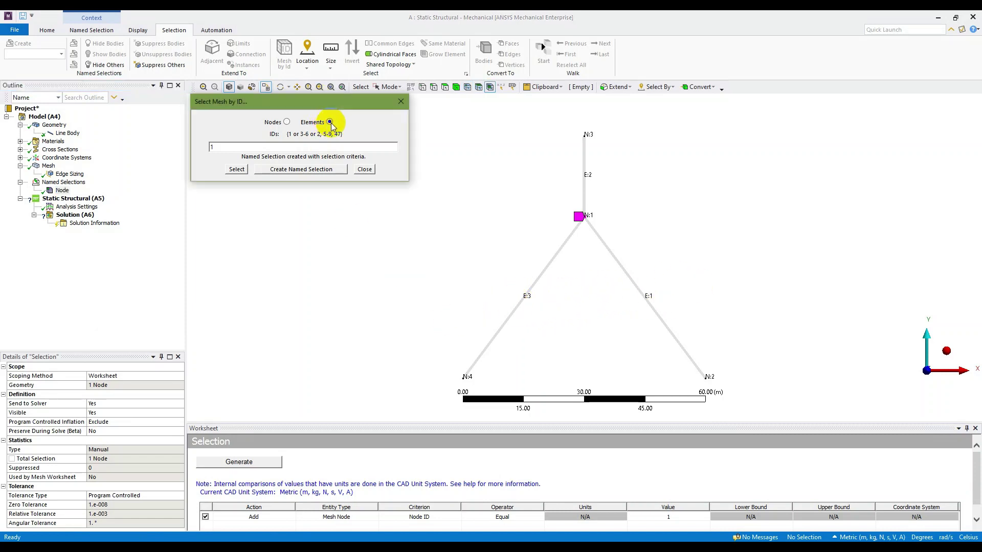
pyautogui.click(269, 147)
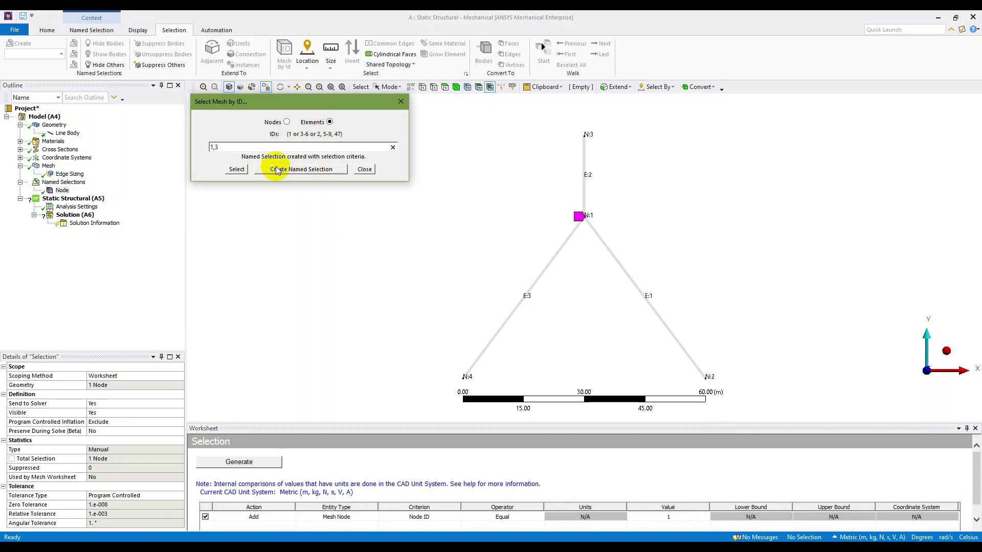
pyautogui.click(237, 170)
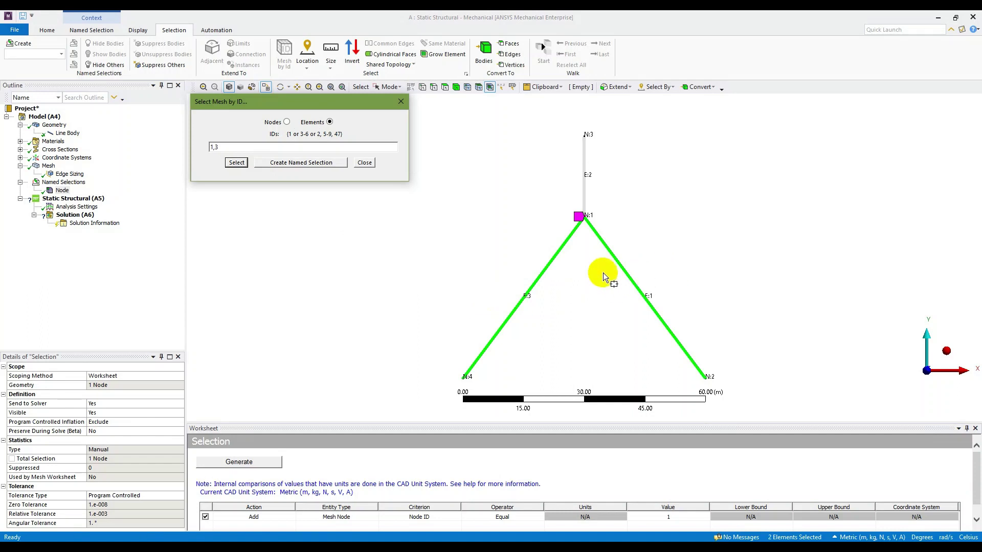
pyautogui.click(320, 163)
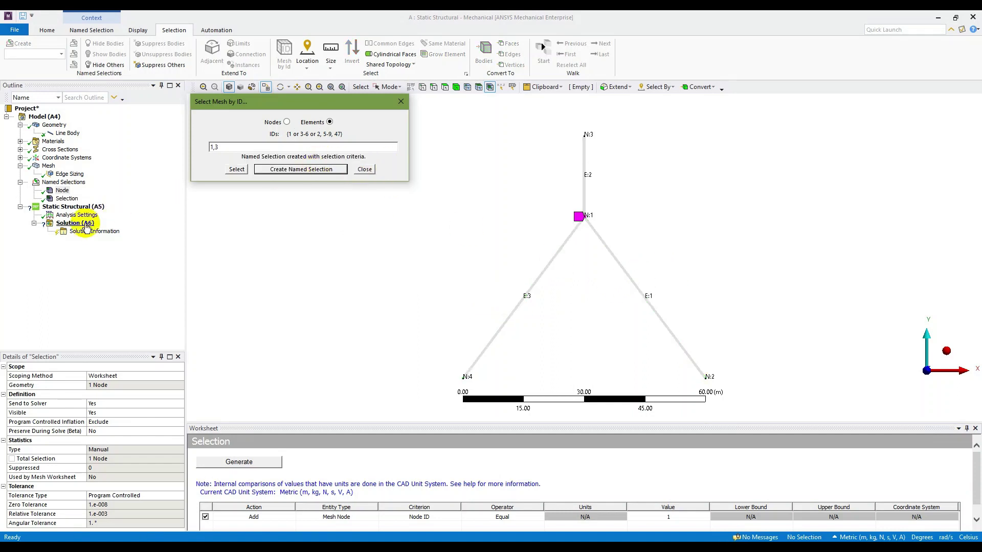
# Rename the new element named selection as Elements and close the Select Mesh by ID dialog.
pyautogui.click(68, 199)
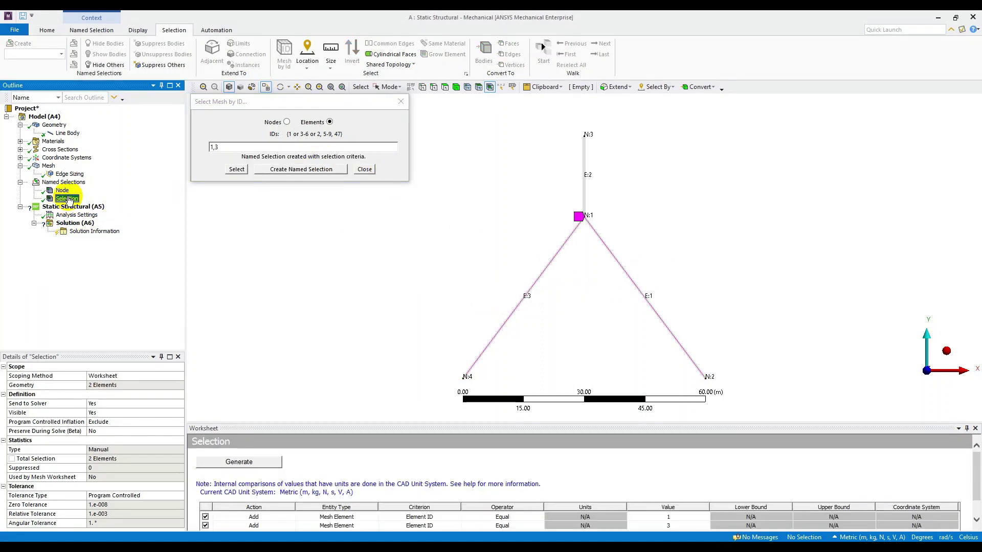
pyautogui.write('Elements')
pyautogui.press('Return')
pyautogui.click(364, 169)
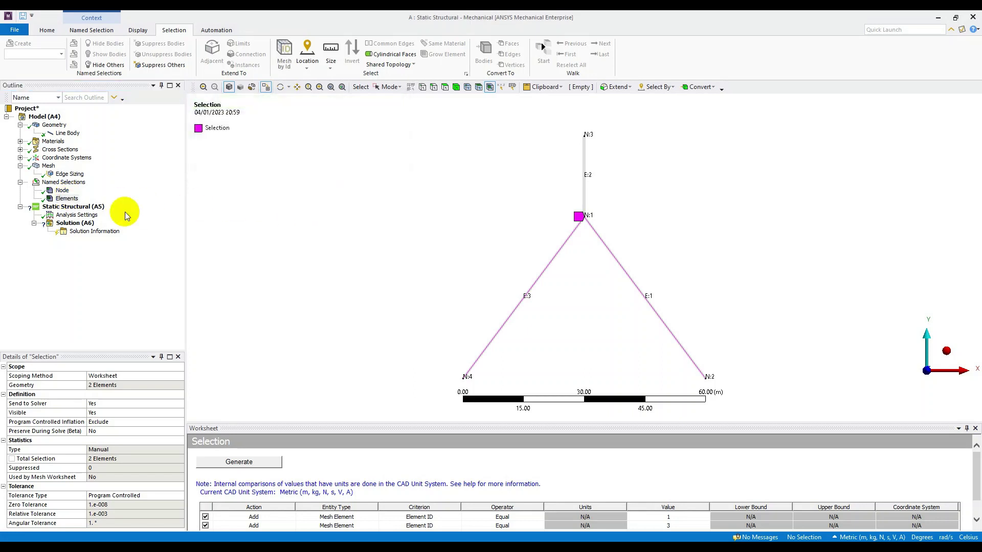
# Review the Node and Elements named selections, read the Setup instructions on the PowerPoint steps slide, and return to Mechanical.
pyautogui.click(63, 190)
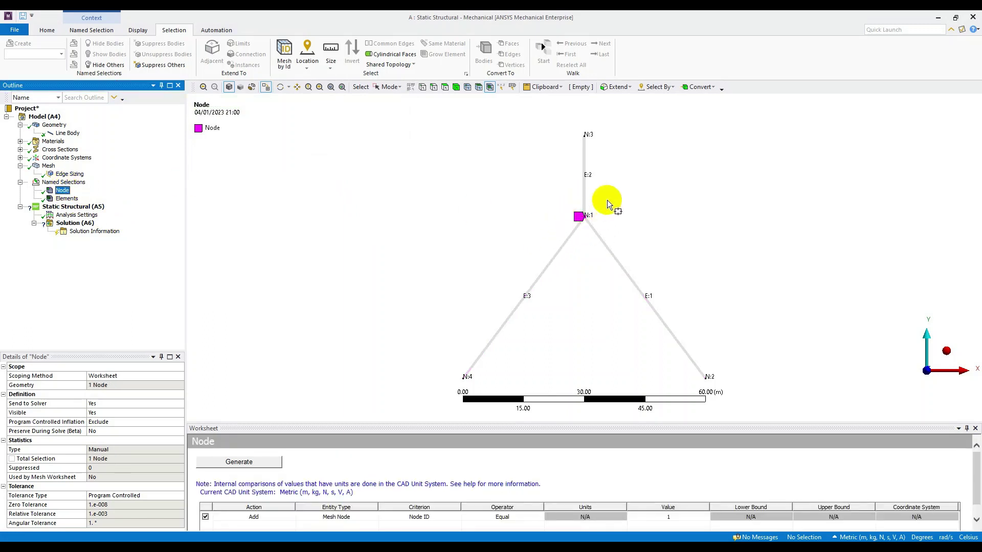
pyautogui.click(66, 199)
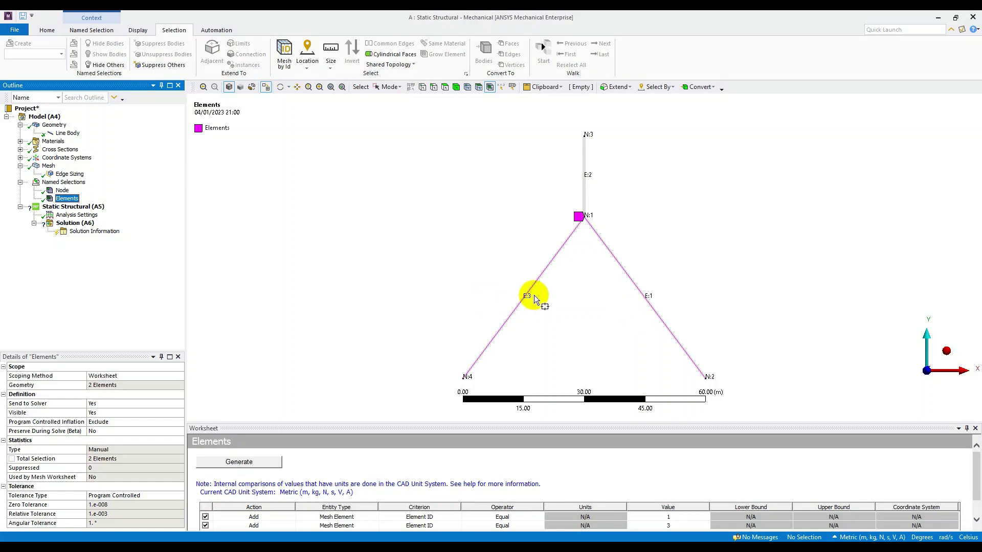
pyautogui.hotkey('alt', 'Tab')
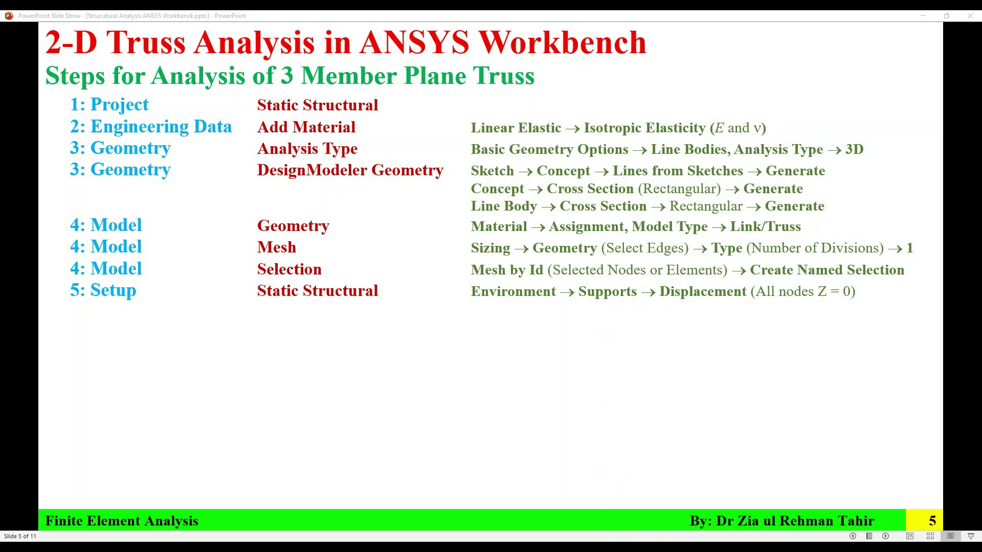
pyautogui.hotkey('alt', 'Tab')
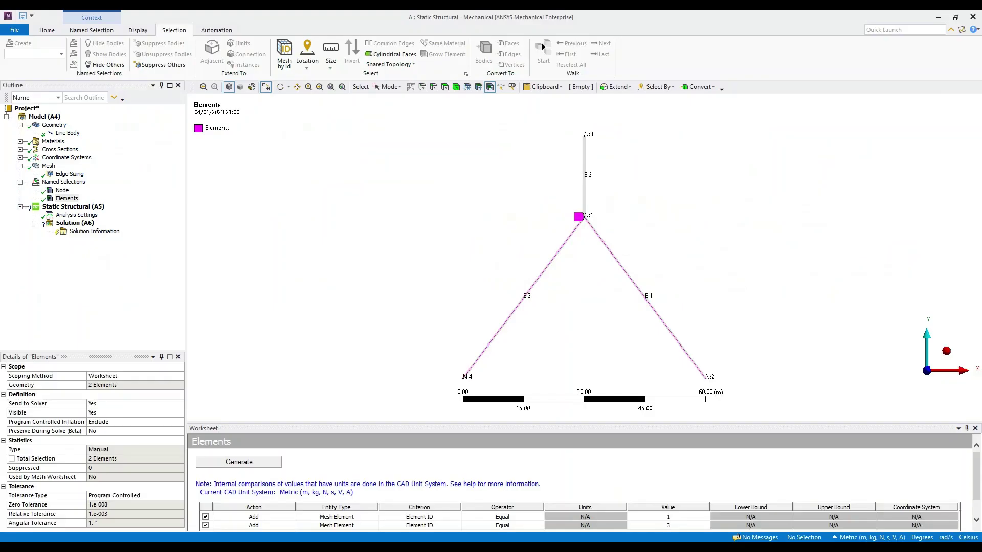
# Open the Static Structural environment and hide its Graph and Tabular Data windows.
pyautogui.click(76, 207)
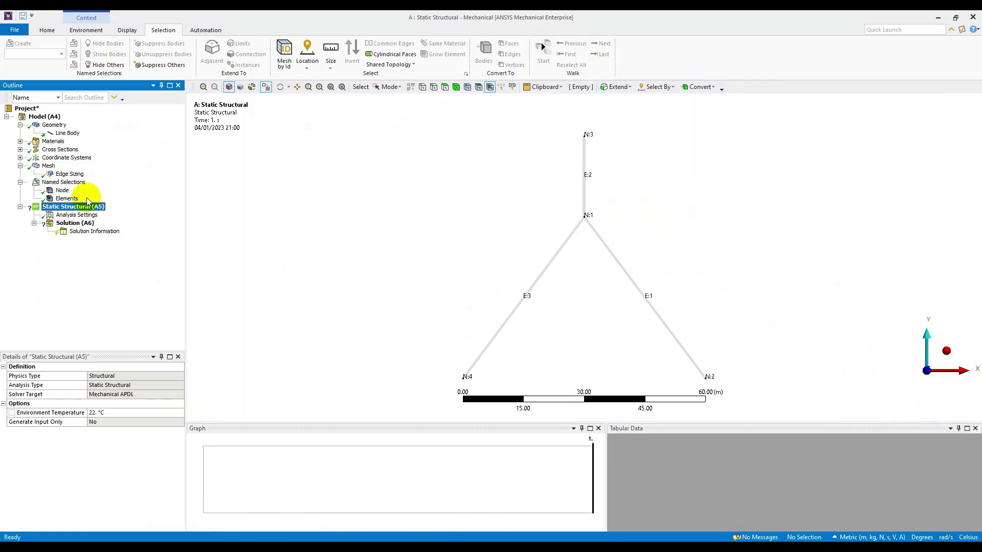
pyautogui.click(64, 222)
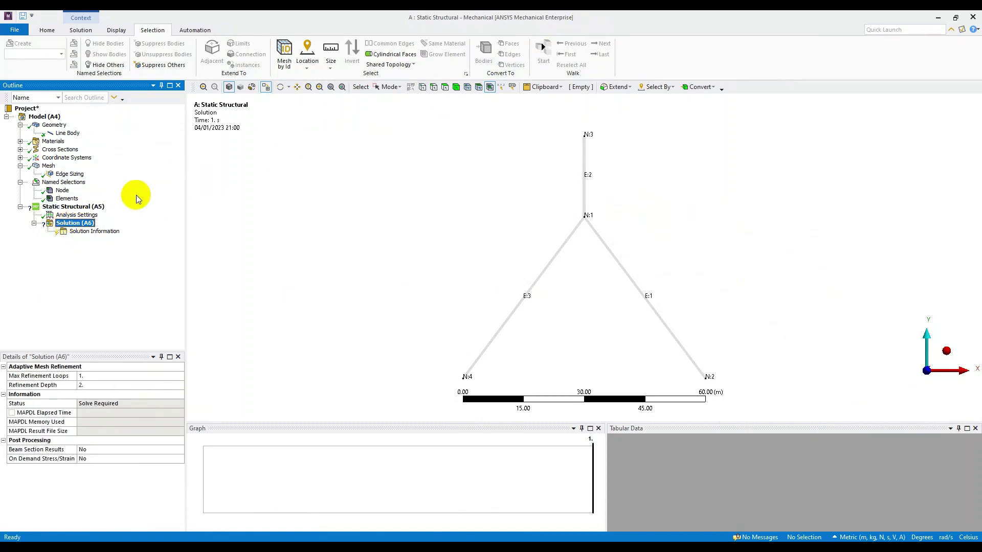
pyautogui.click(84, 207)
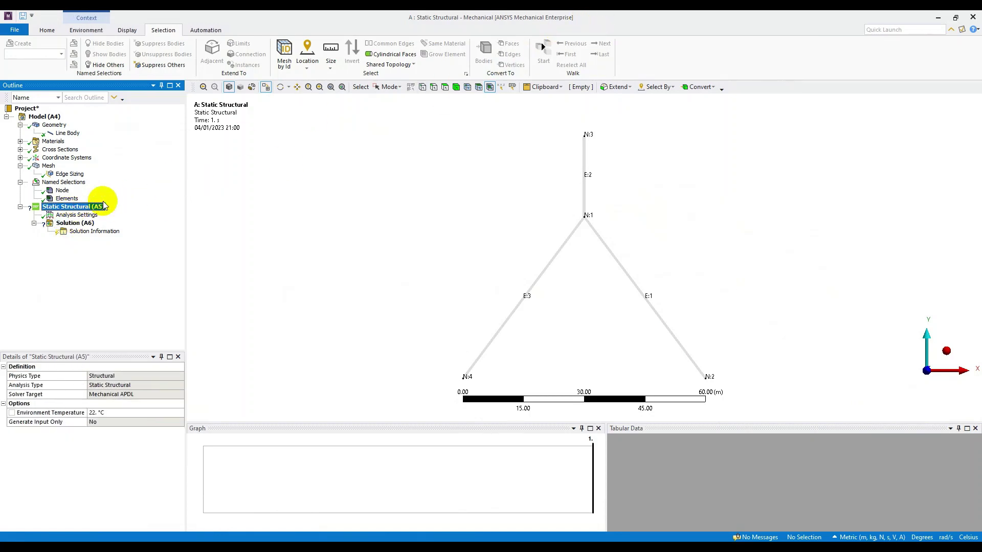
pyautogui.click(947, 353)
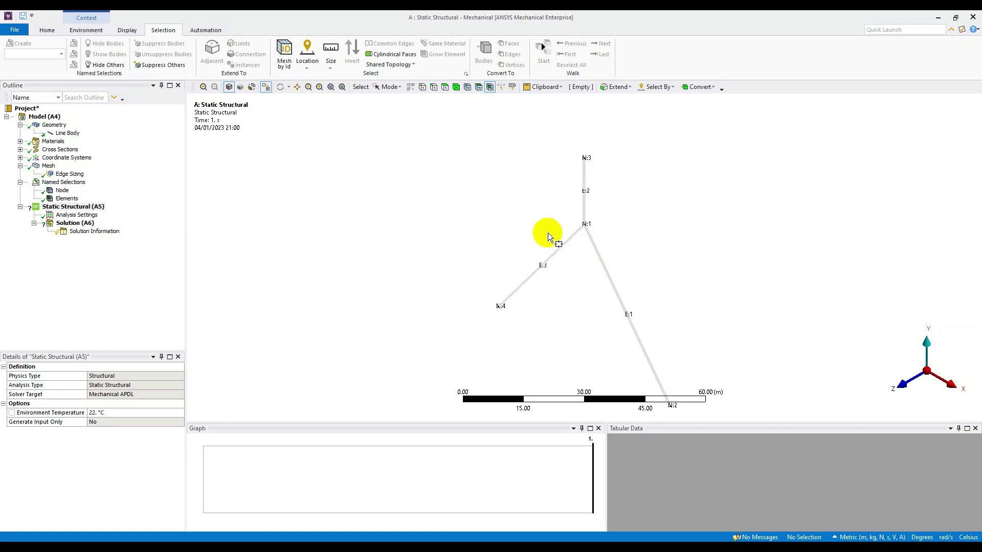
pyautogui.click(86, 30)
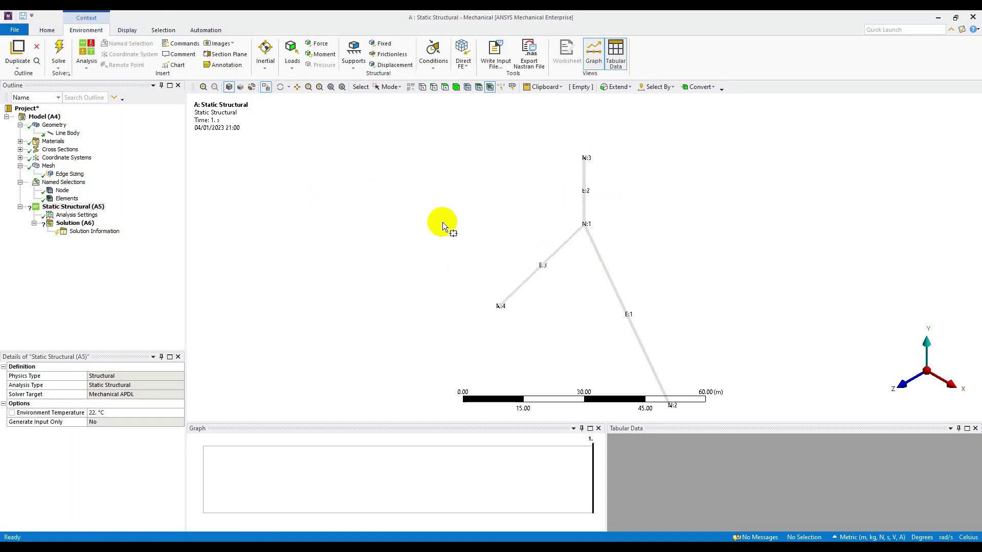
pyautogui.click(593, 51)
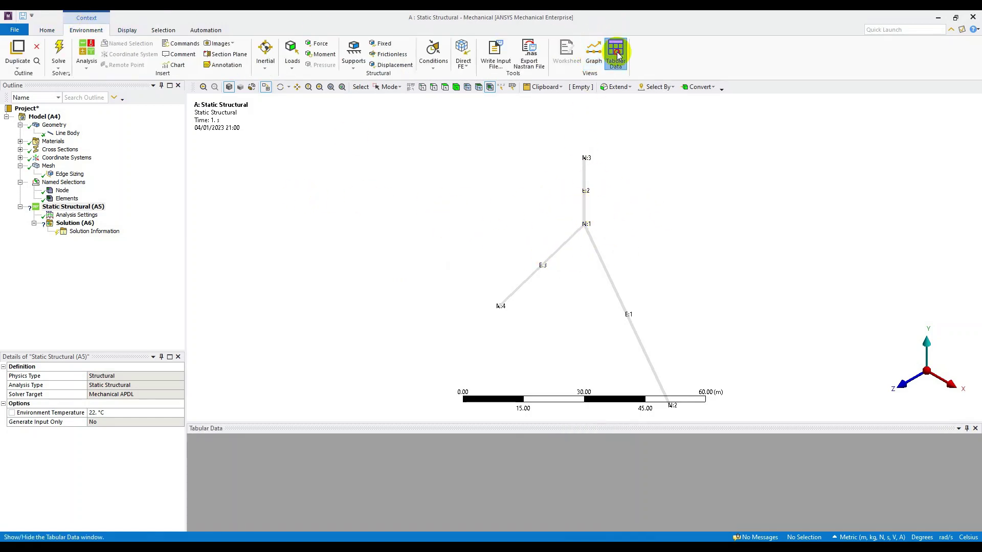
pyautogui.click(617, 54)
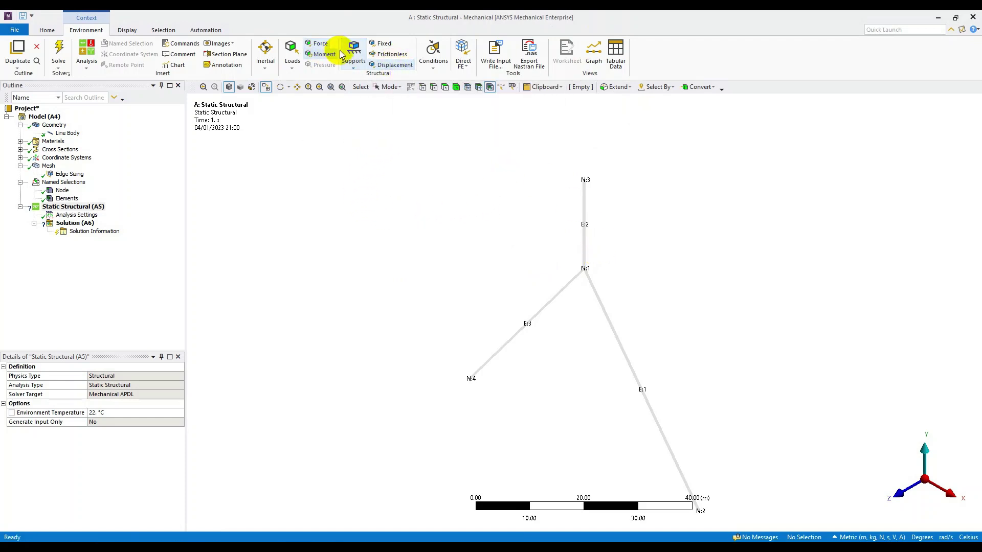
# Add a Displacement support and scope it to all four truss vertices using box selection.
pyautogui.click(397, 68)
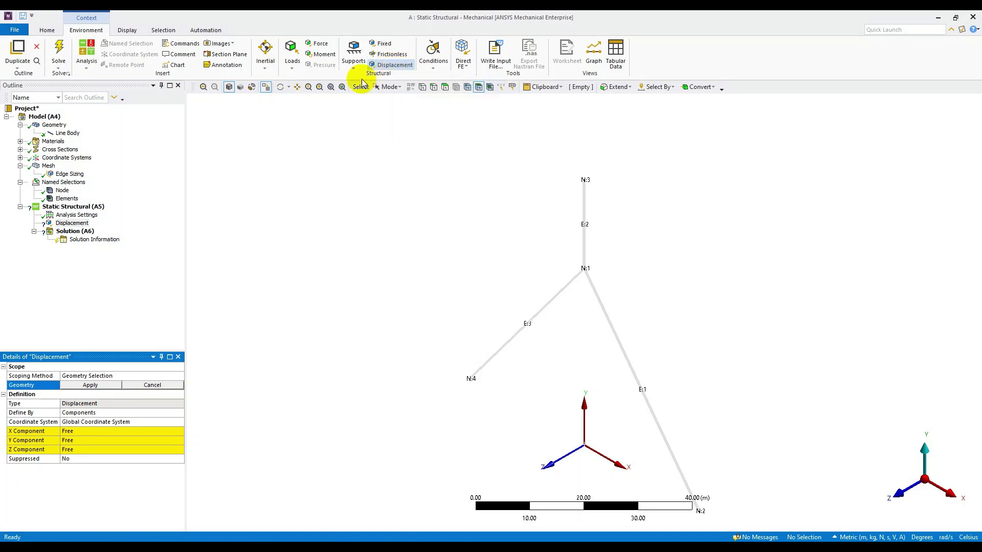
pyautogui.click(897, 494)
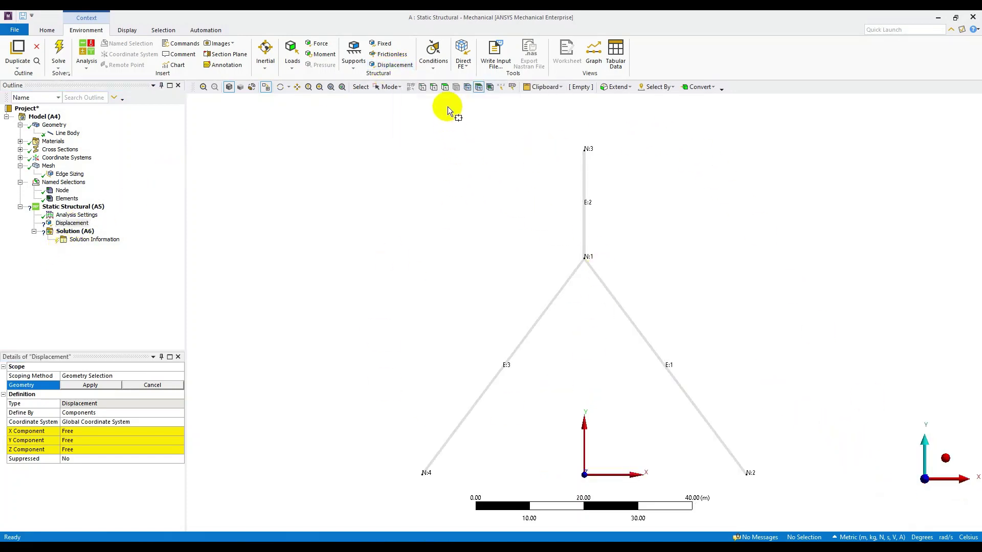
pyautogui.click(388, 87)
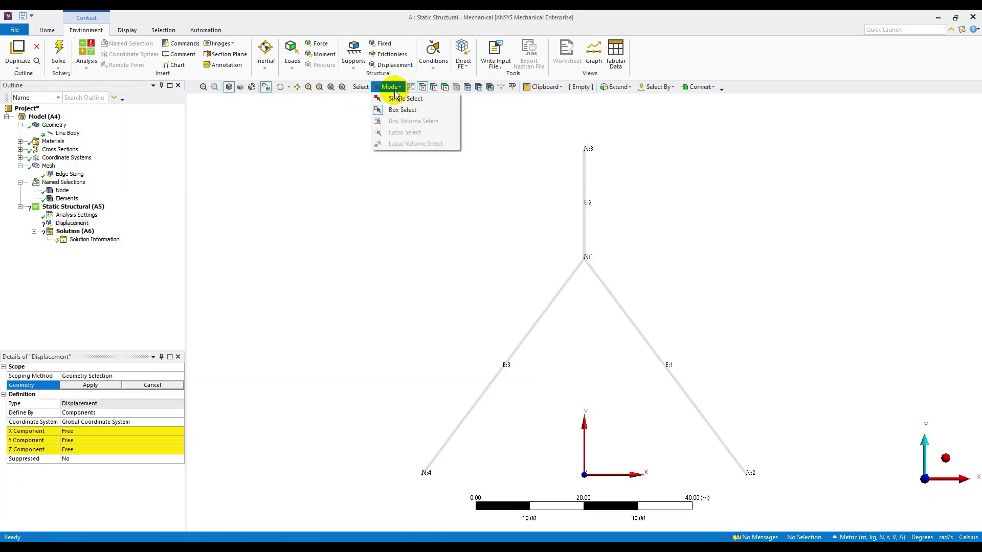
pyautogui.click(391, 106)
pyautogui.moveTo(786, 373); pyautogui.dragTo(851, 509)
pyautogui.click(90, 385)
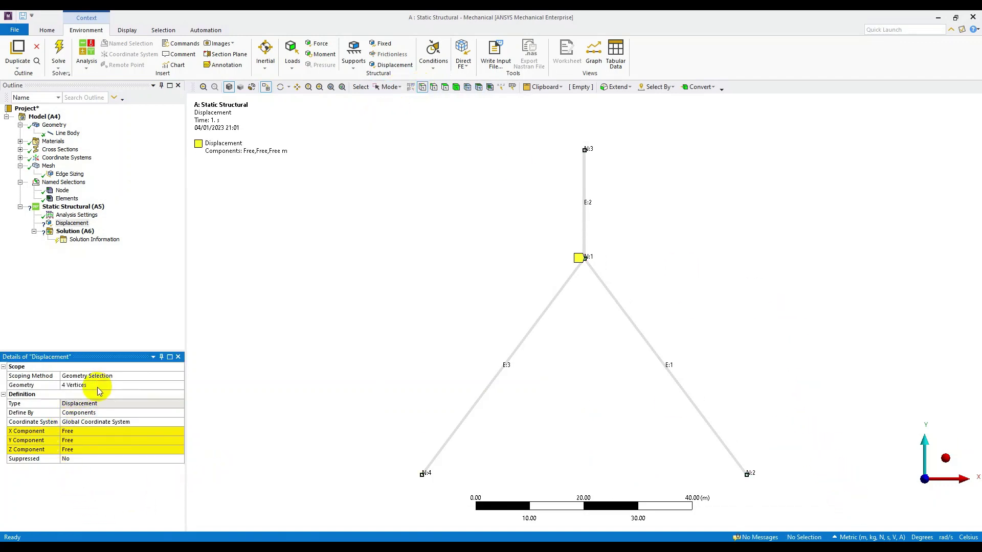
# Set the Z Component of the displacement support to a constant 0 m.
pyautogui.click(102, 449)
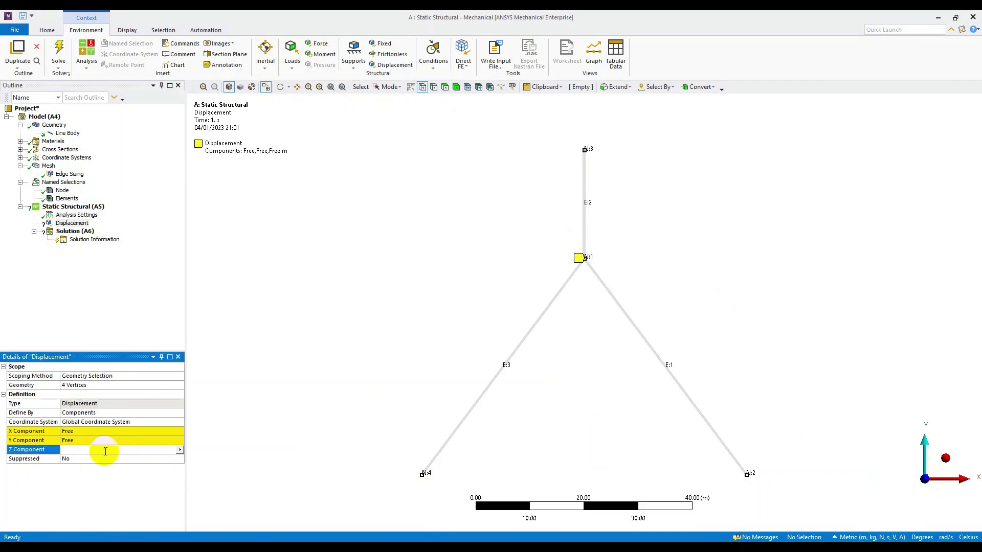
pyautogui.click(180, 449)
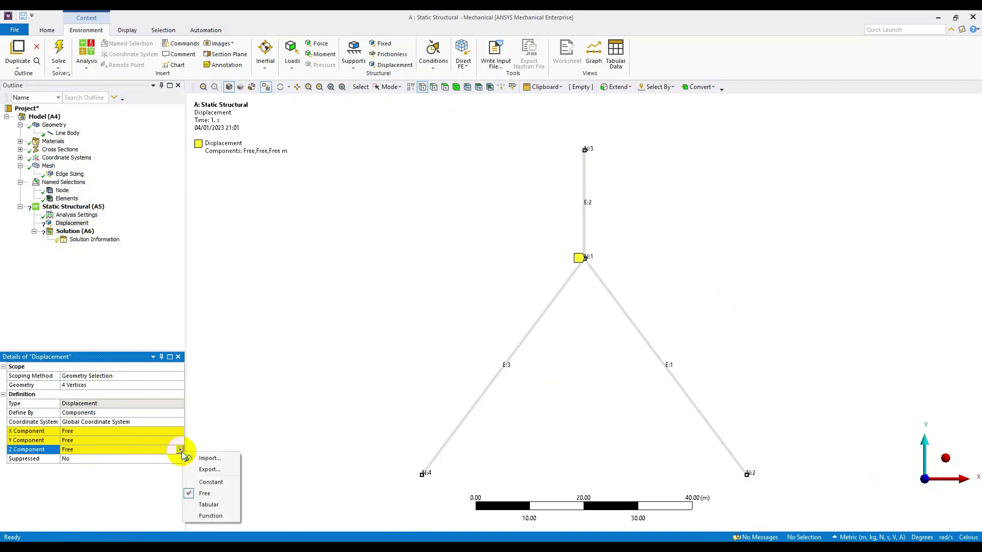
pyautogui.click(211, 482)
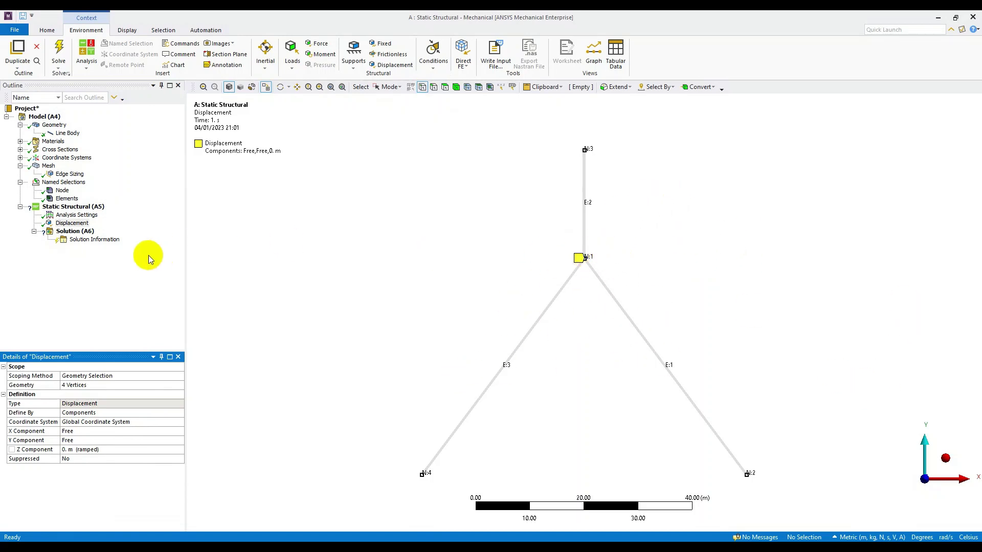
# Rename the displacement support in the outline as Displacement 3D to 2D.
pyautogui.click(74, 232)
pyautogui.click(73, 224)
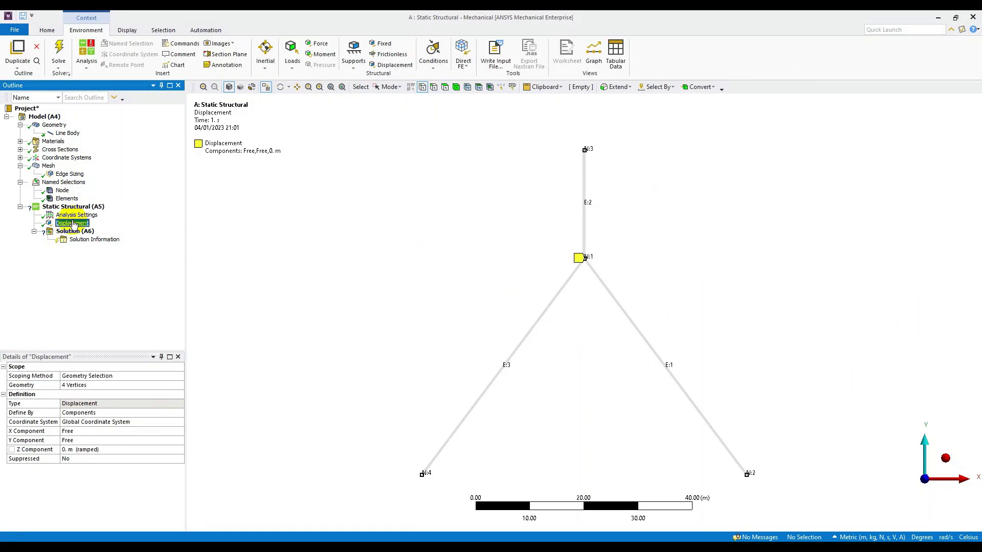
pyautogui.write('3D to 2D')
pyautogui.press('Return')
pyautogui.click(91, 227)
pyautogui.click(95, 226)
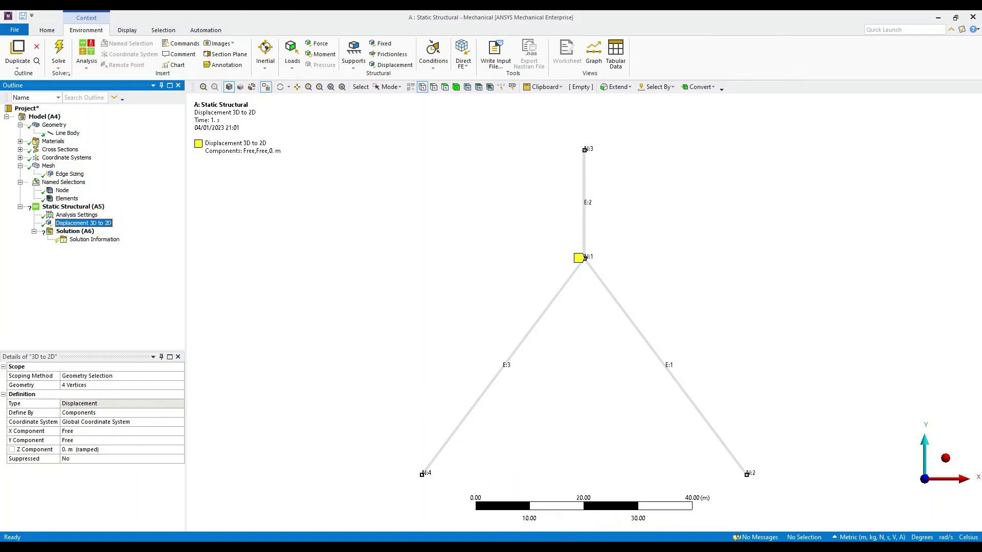
# Read the support instructions on the PowerPoint steps slide, check the supports in the problem figure, and return to Mechanical.
pyautogui.hotkey('alt', 'Tab')
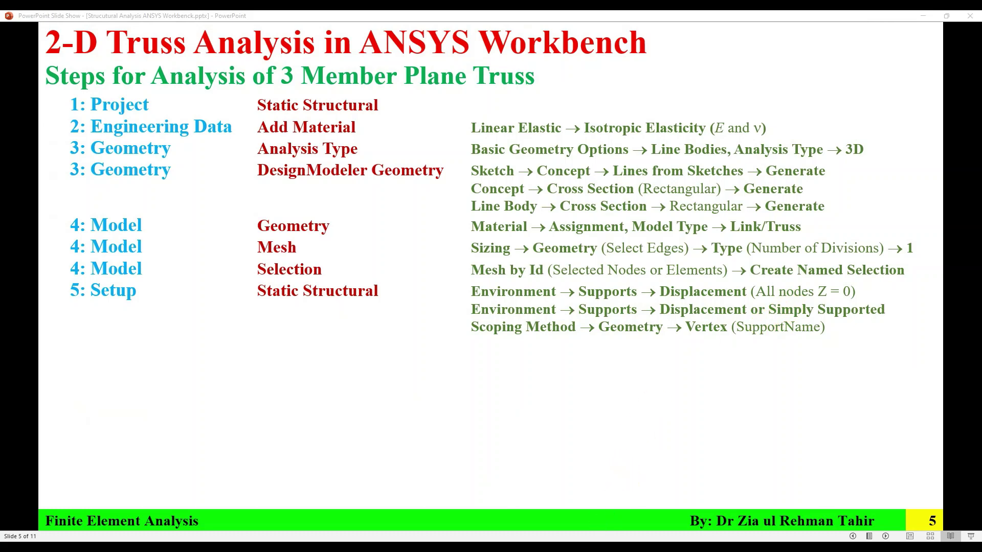
pyautogui.press('Left')
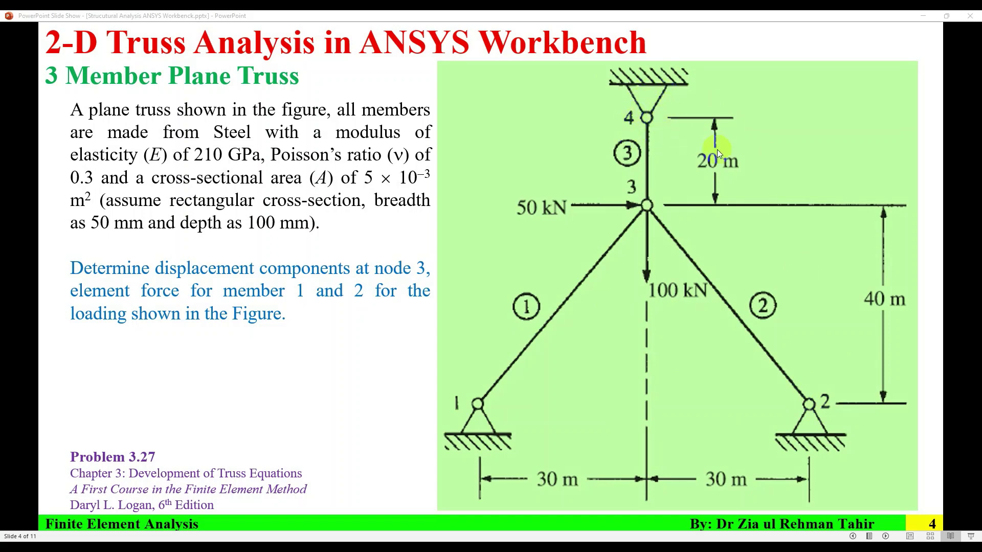
pyautogui.click(671, 533)
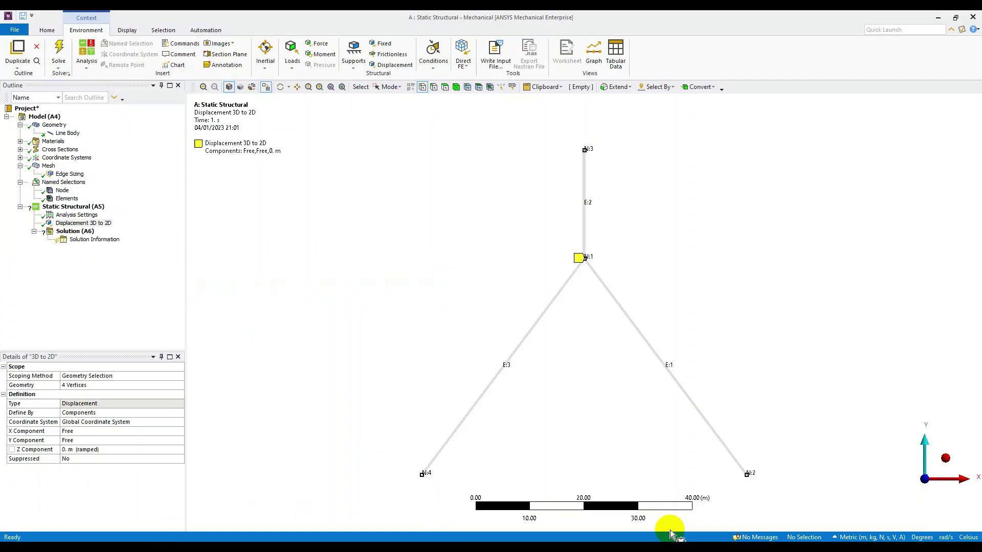
# Add a Simply Supported support to the Static Structural environment and rename it Simply Supported 1.
pyautogui.click(83, 208)
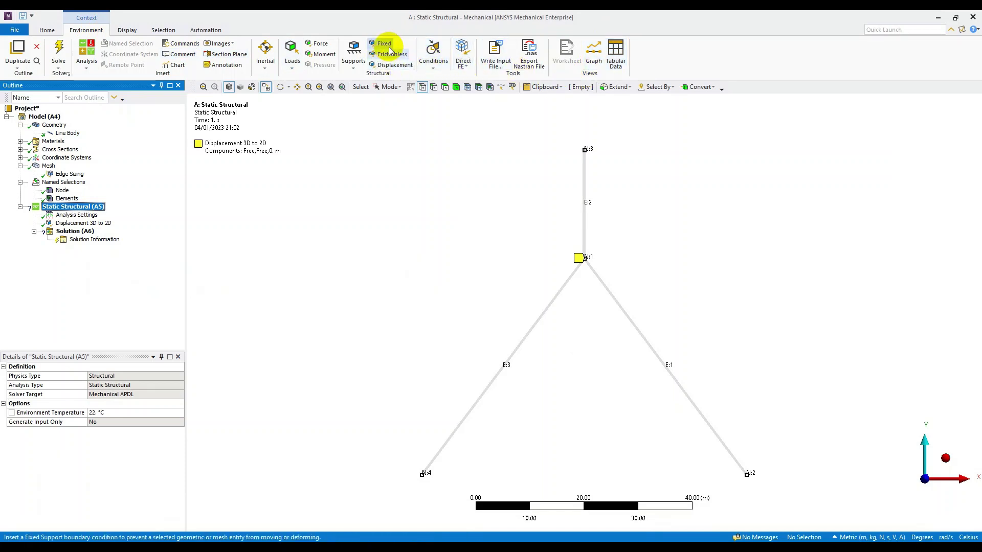
pyautogui.click(353, 55)
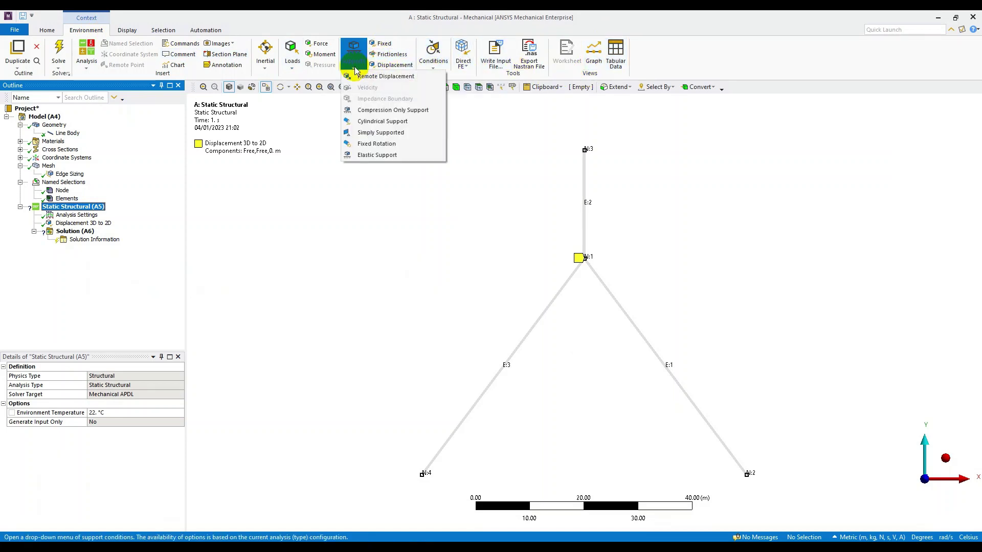
pyautogui.click(378, 133)
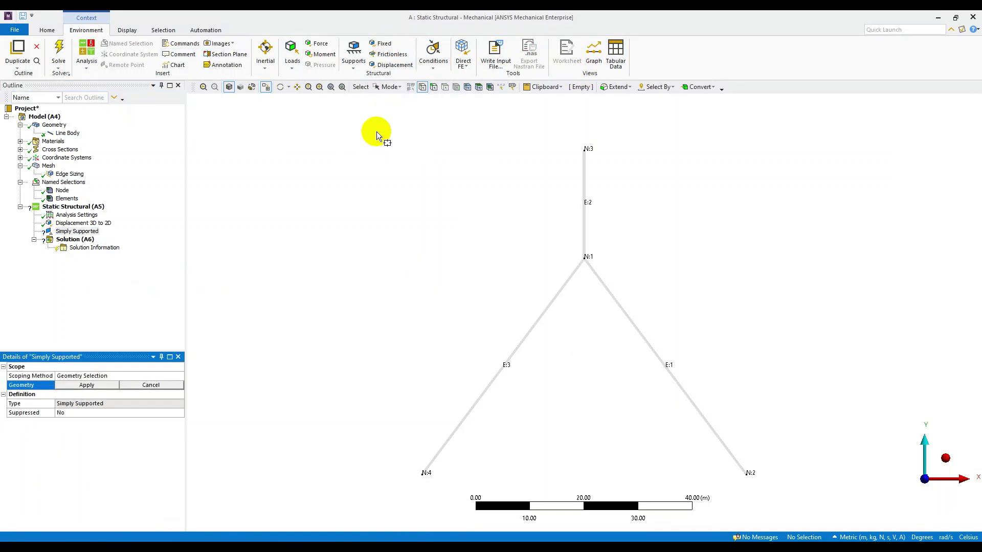
pyautogui.click(81, 232)
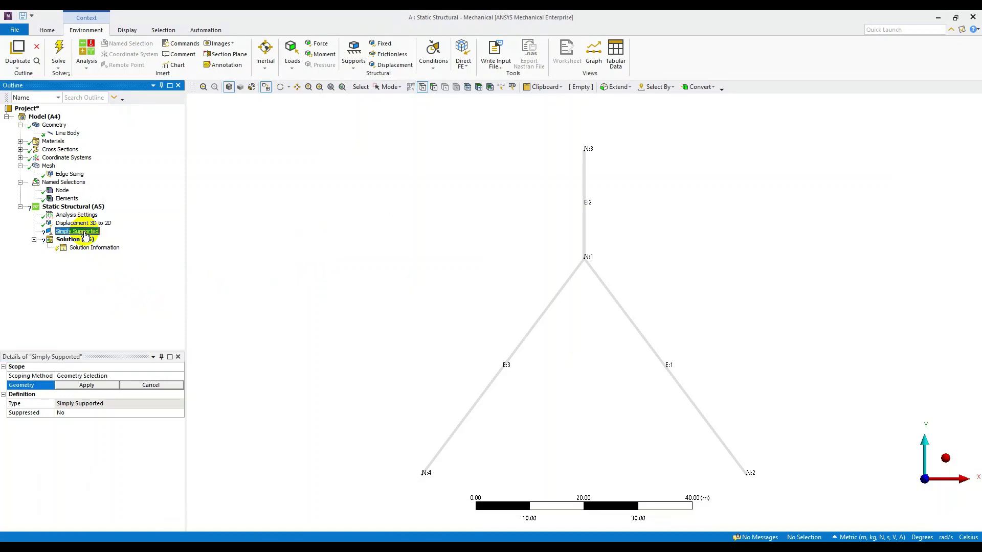
pyautogui.click(83, 232)
pyautogui.press('End')
pyautogui.write('1')
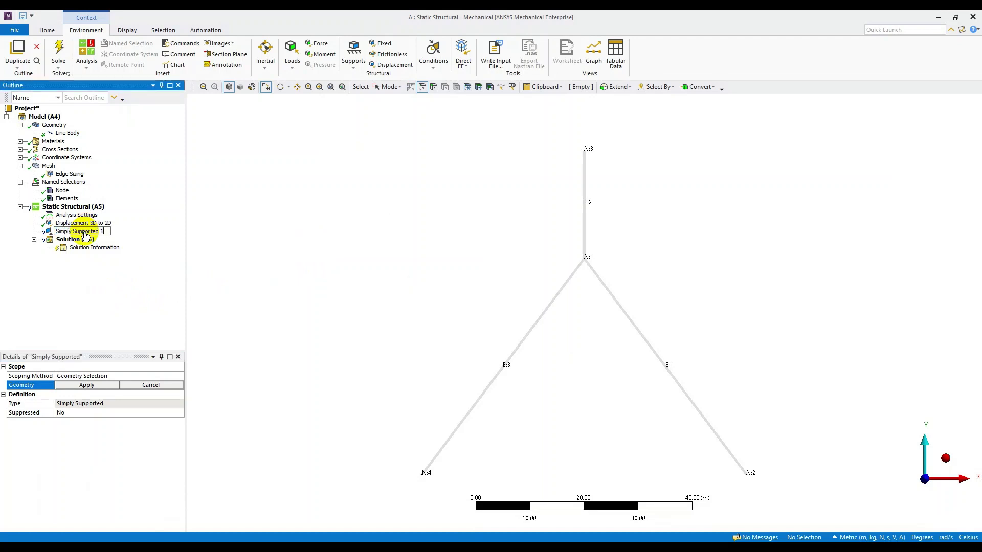
pyautogui.press('Return')
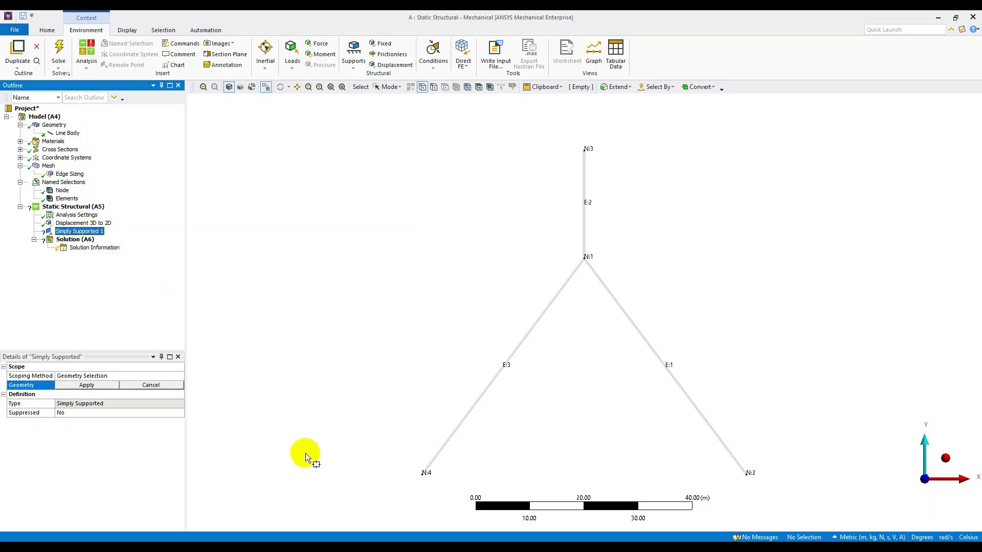
# Scope Simply Supported 1 to the vertex at node 4, the lower end of element 3.
pyautogui.click(432, 480)
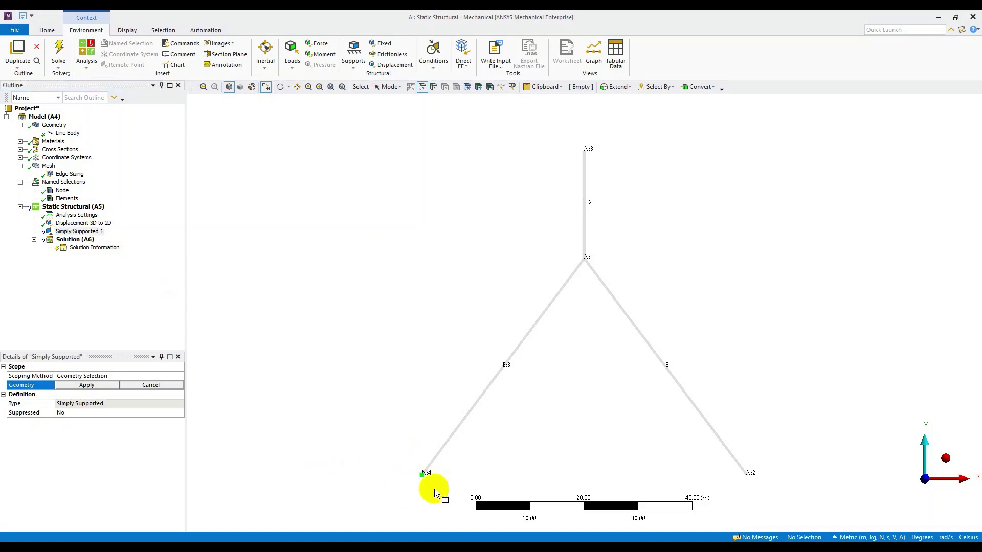
pyautogui.click(114, 386)
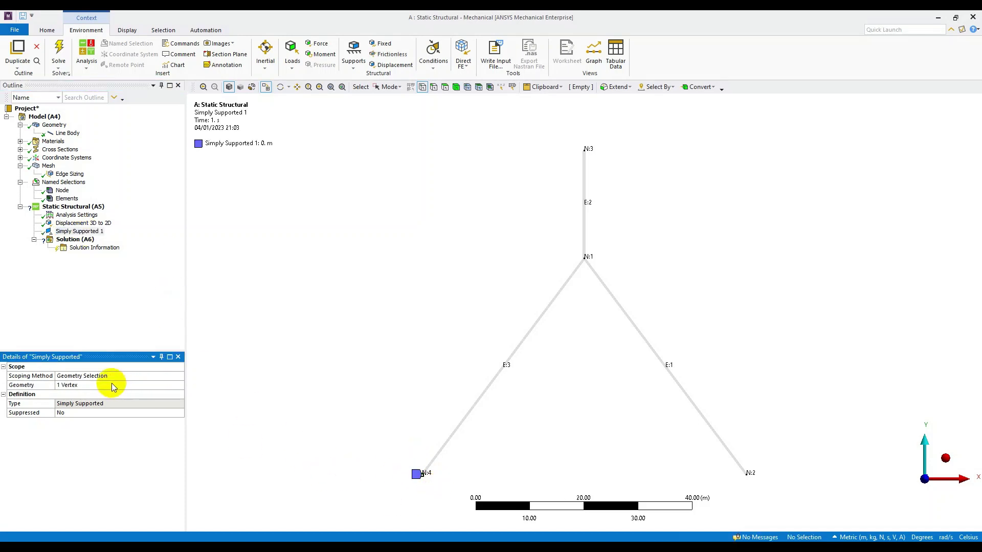
# Insert another Simply Supported support in the Static Structural environment and rename it Simply Supported 2.
pyautogui.click(92, 207)
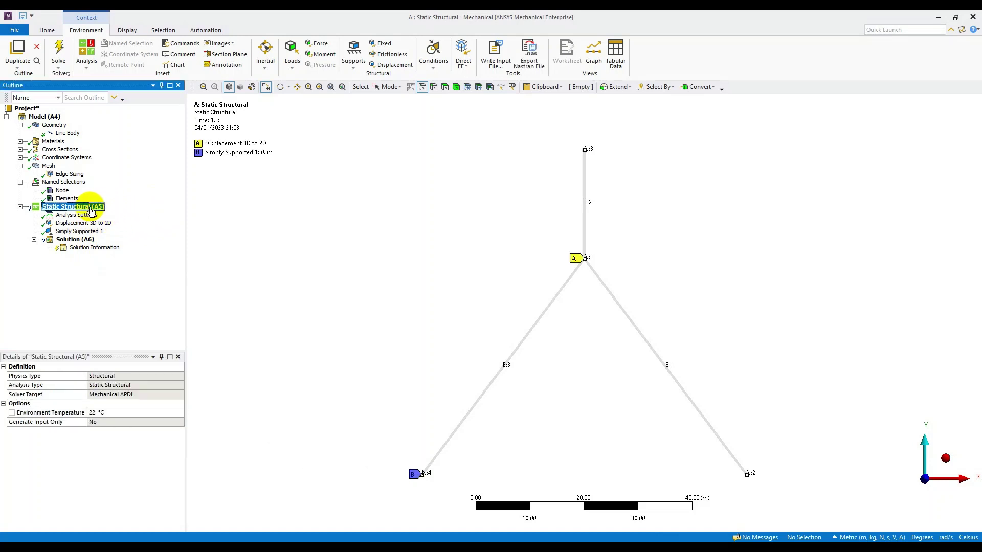
pyautogui.rightClick(91, 207)
pyautogui.moveTo(174, 212)
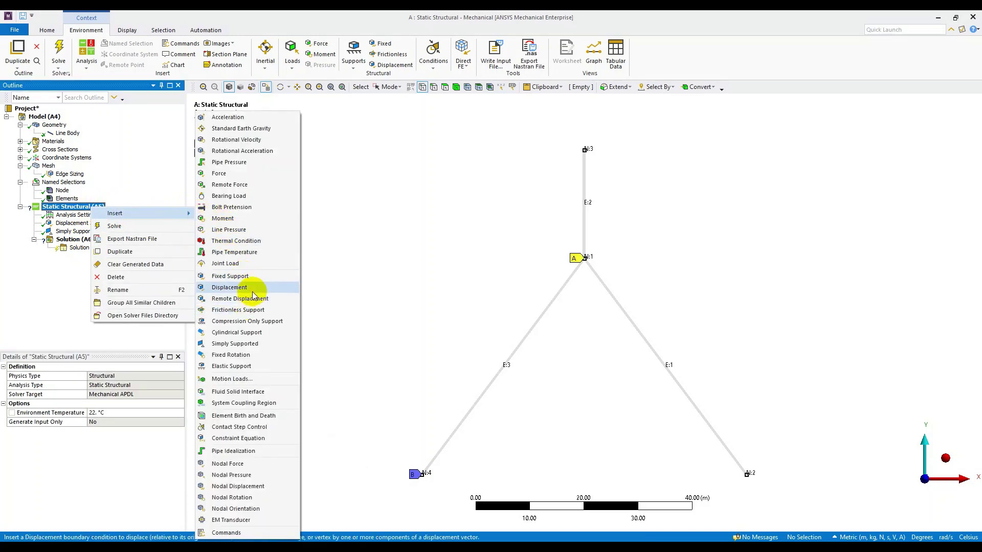
pyautogui.click(267, 345)
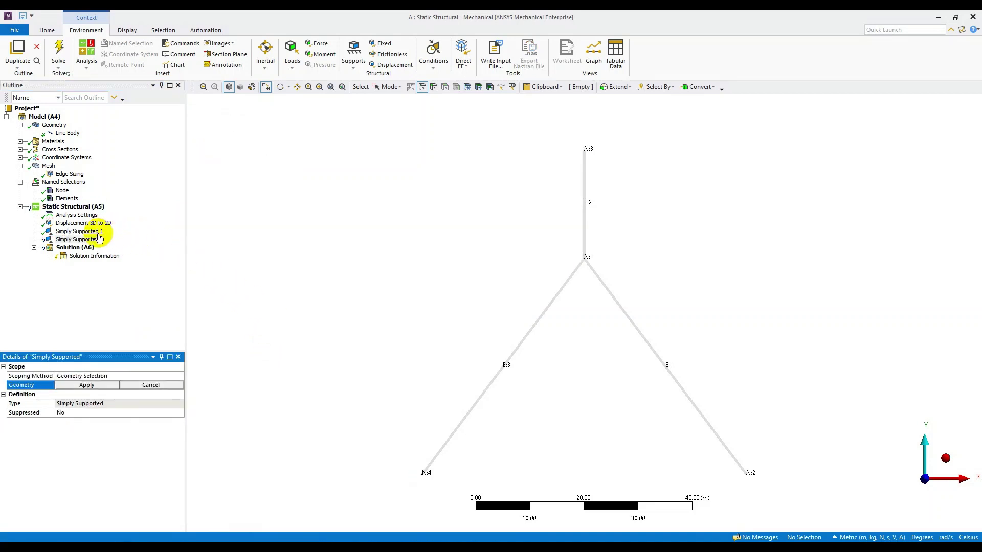
pyautogui.click(94, 240)
pyautogui.press('End')
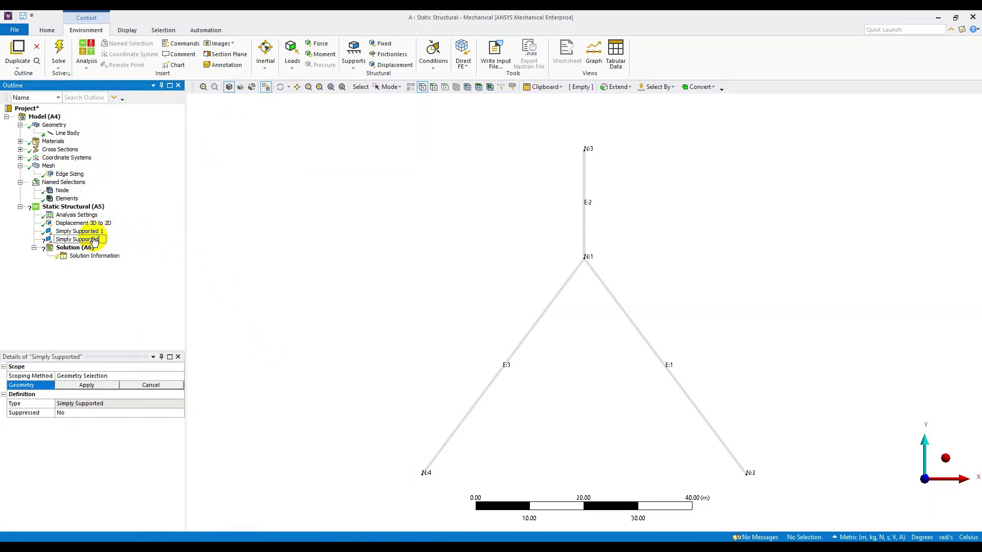
pyautogui.write('2')
pyautogui.press('Return')
# Scope Simply Supported 2 to the vertex at node 2, the lower end of element 1.
pyautogui.click(746, 475)
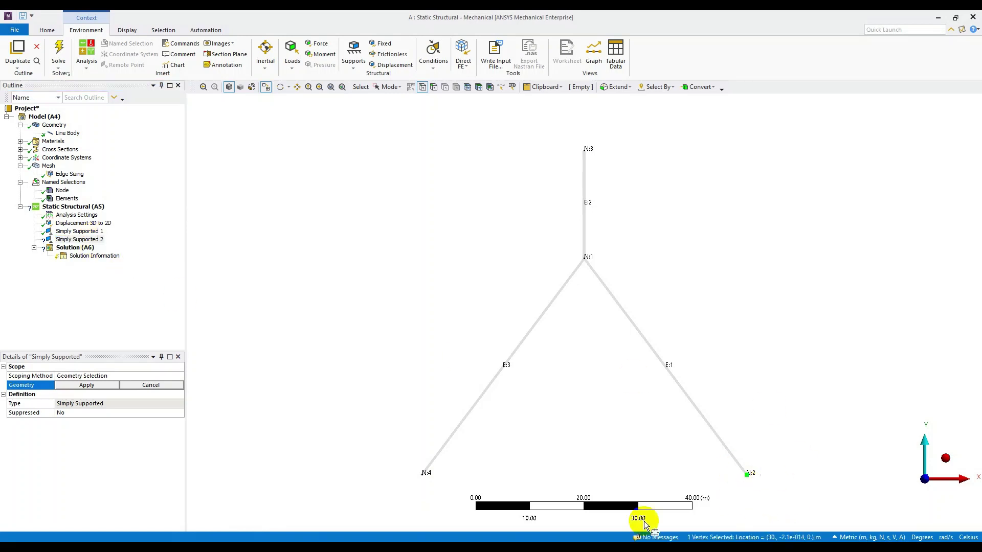
pyautogui.click(85, 385)
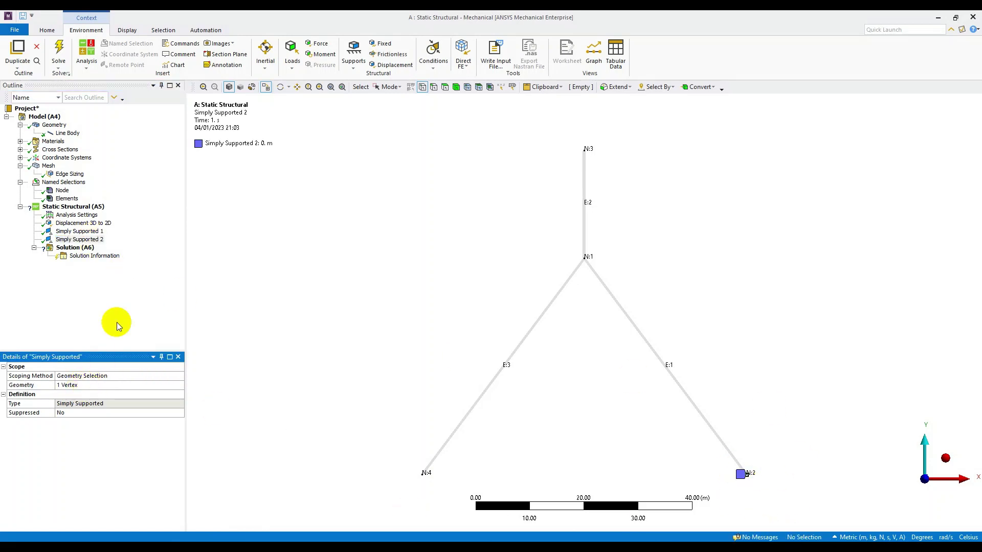
pyautogui.click(94, 239)
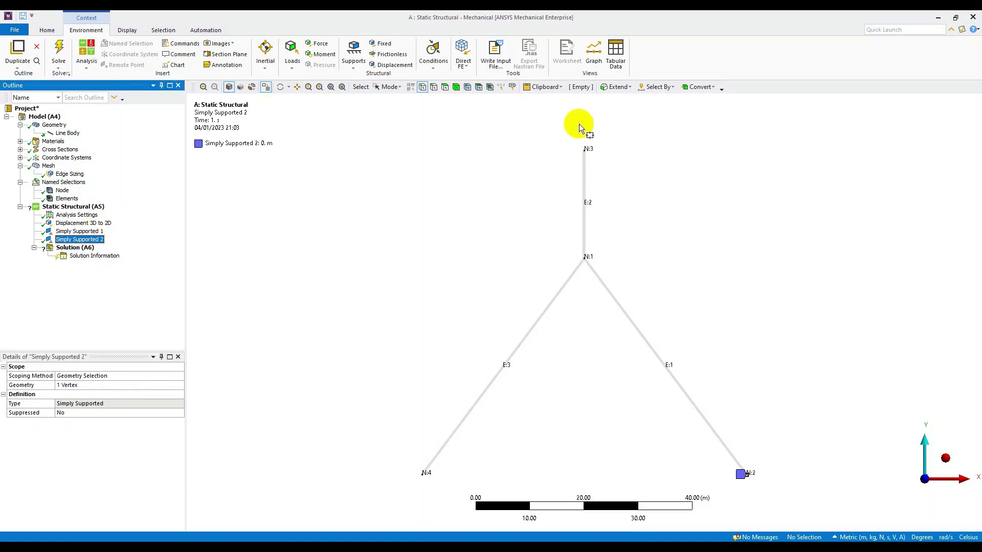
# Add a Displacement support to the Static Structural environment and rename it Displacement 3.
pyautogui.click(394, 65)
pyautogui.click(74, 249)
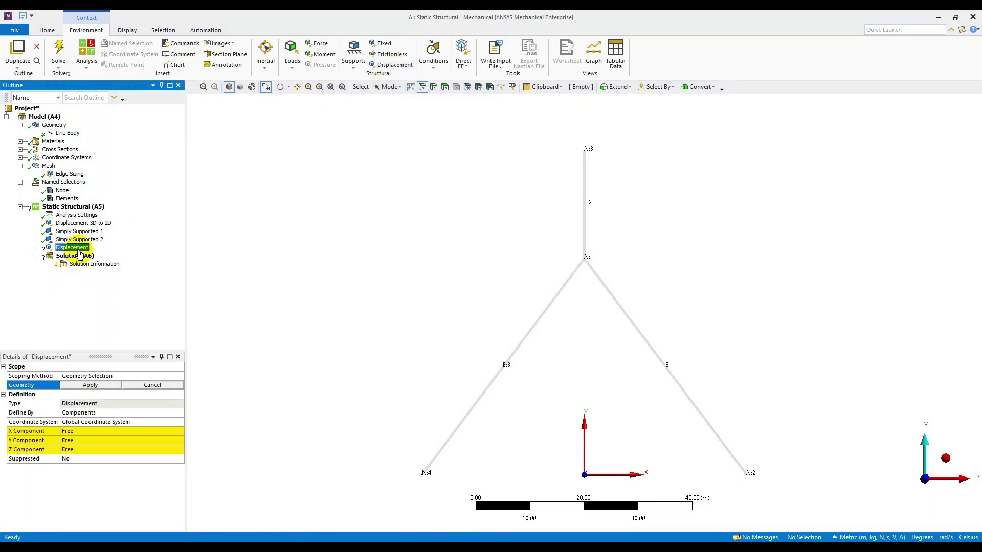
pyautogui.click(77, 250)
pyautogui.press('End')
pyautogui.write('3')
pyautogui.press('Return')
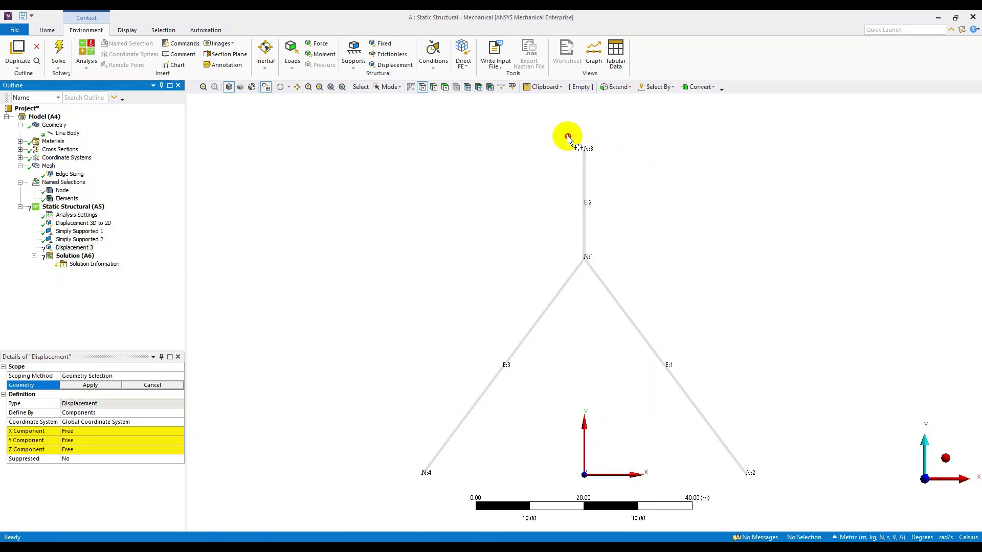
# Scope Displacement 3 to the vertex at node 3 and set its X and Y Components to 0 m, leaving the Z Component Free.
pyautogui.click(584, 150)
pyautogui.click(100, 385)
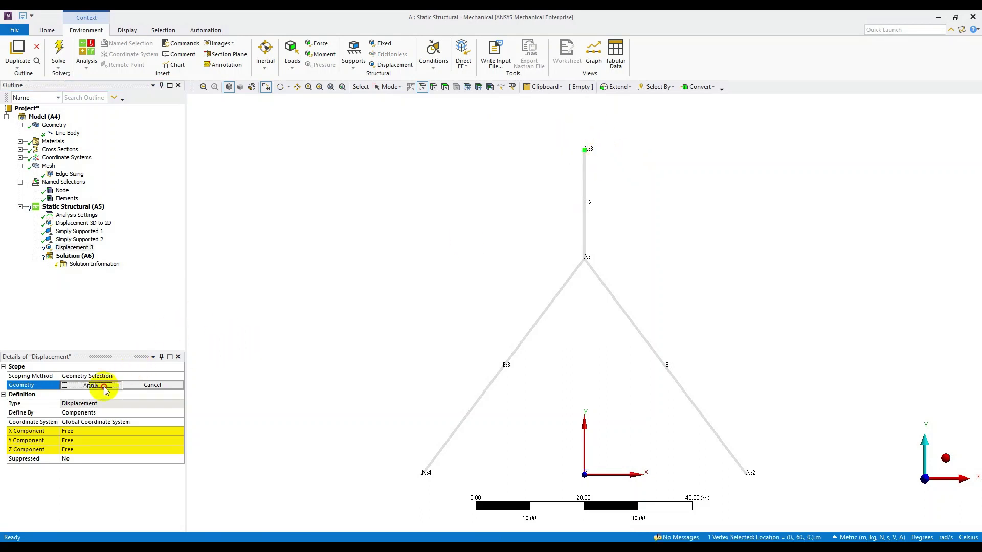
pyautogui.click(100, 431)
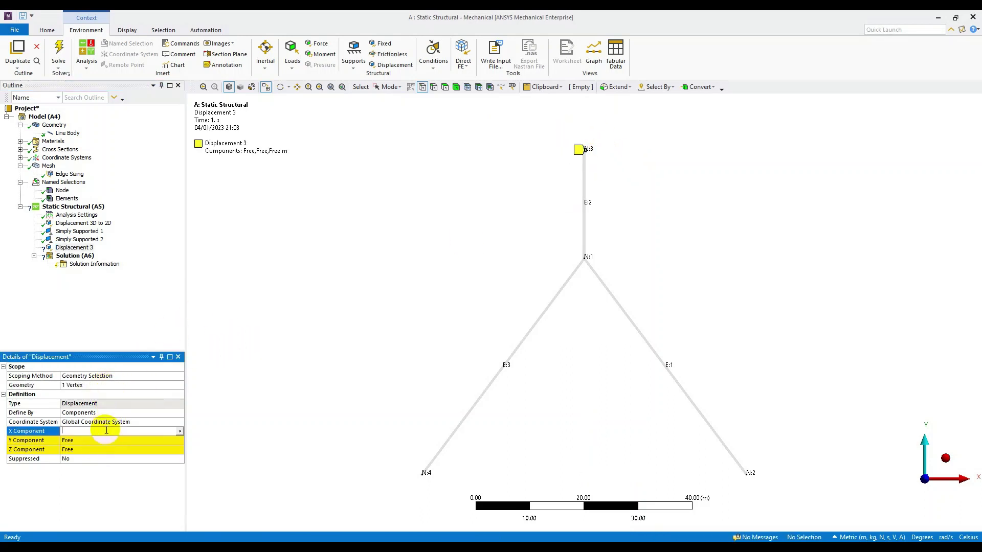
pyautogui.write('0')
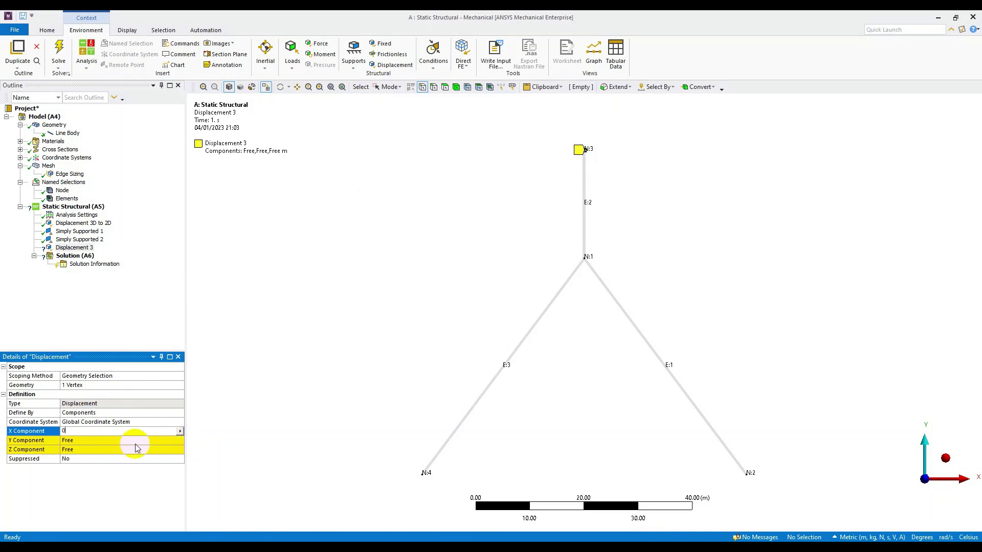
pyautogui.click(135, 441)
pyautogui.write('0')
pyautogui.click(134, 450)
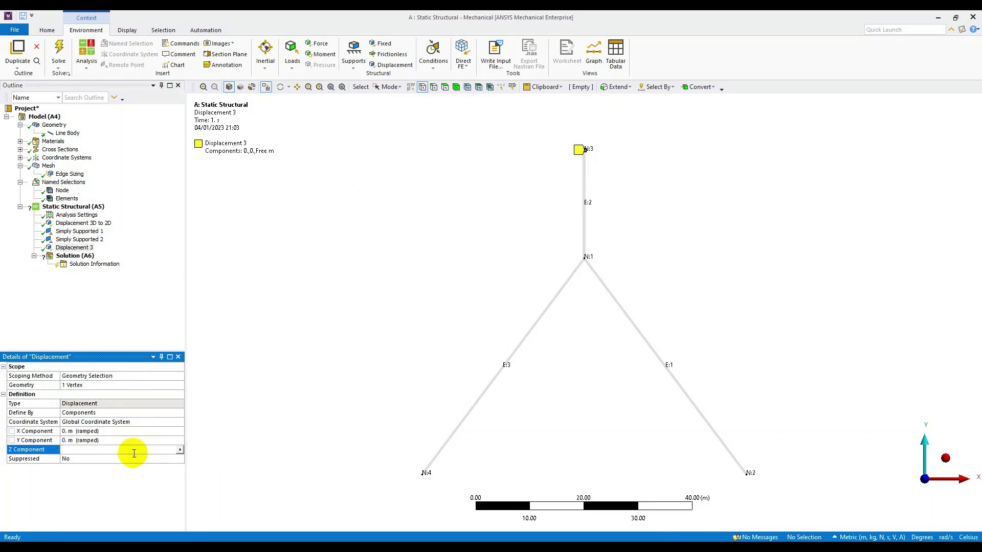
pyautogui.press('Return')
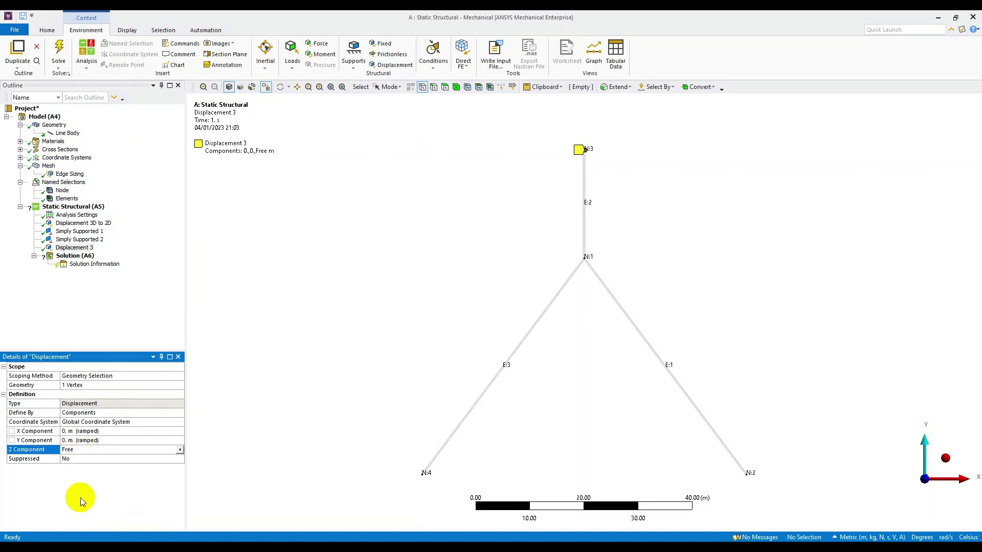
# Display all four supports together on the truss and read the load instructions on the PowerPoint steps slide, returning to Mechanical.
pyautogui.click(130, 294)
pyautogui.click(83, 223)
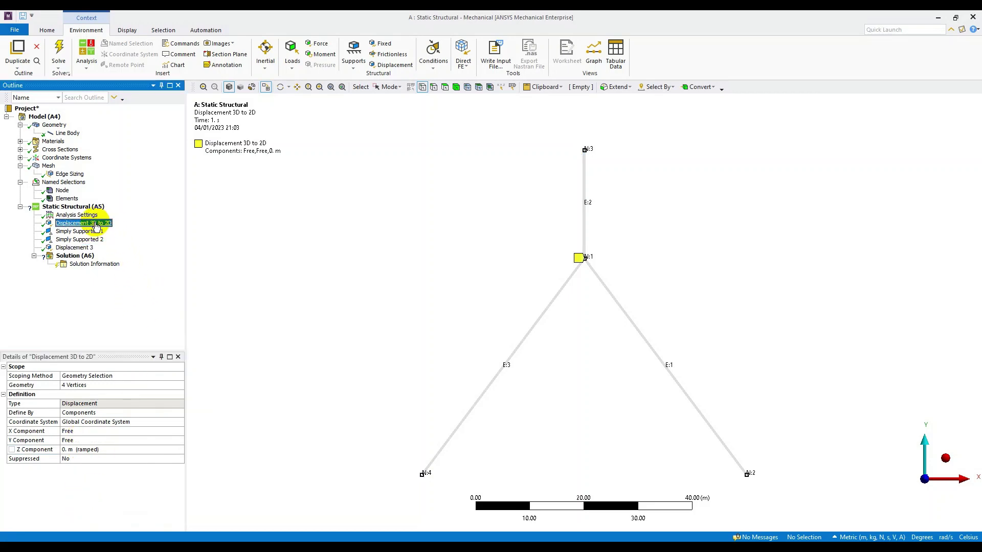
pyautogui.keyDown('shift'); pyautogui.click(84, 247); pyautogui.keyUp('shift')
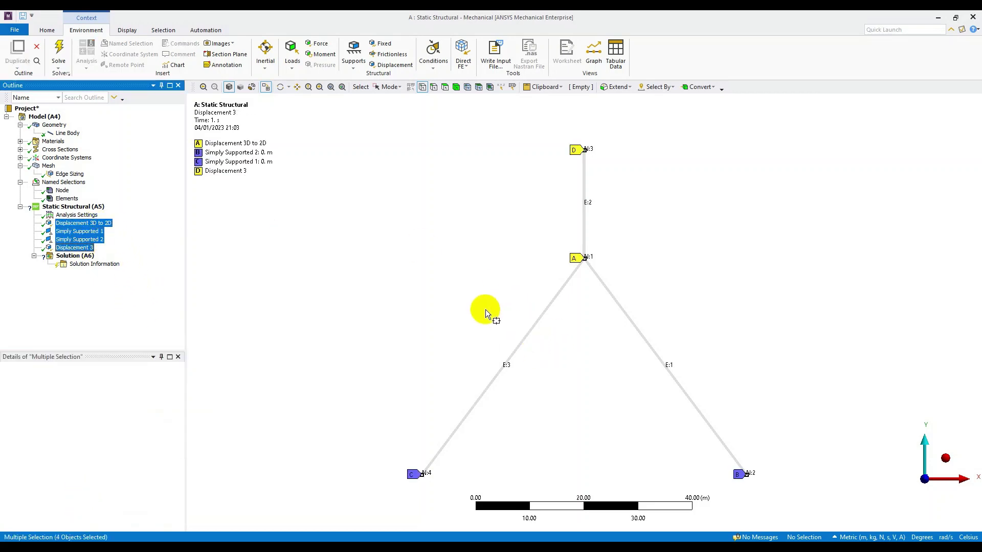
pyautogui.click(745, 487)
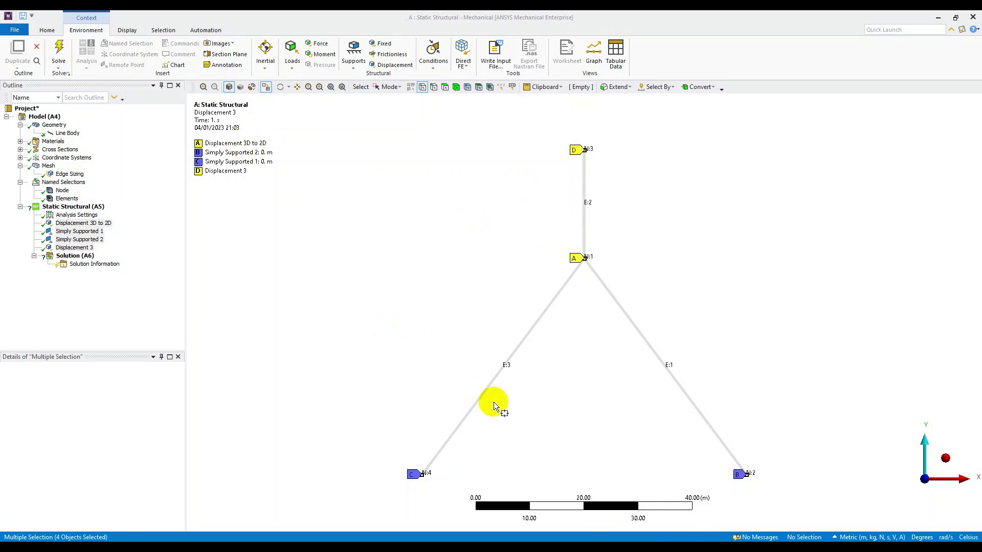
pyautogui.hotkey('alt', 'Tab')
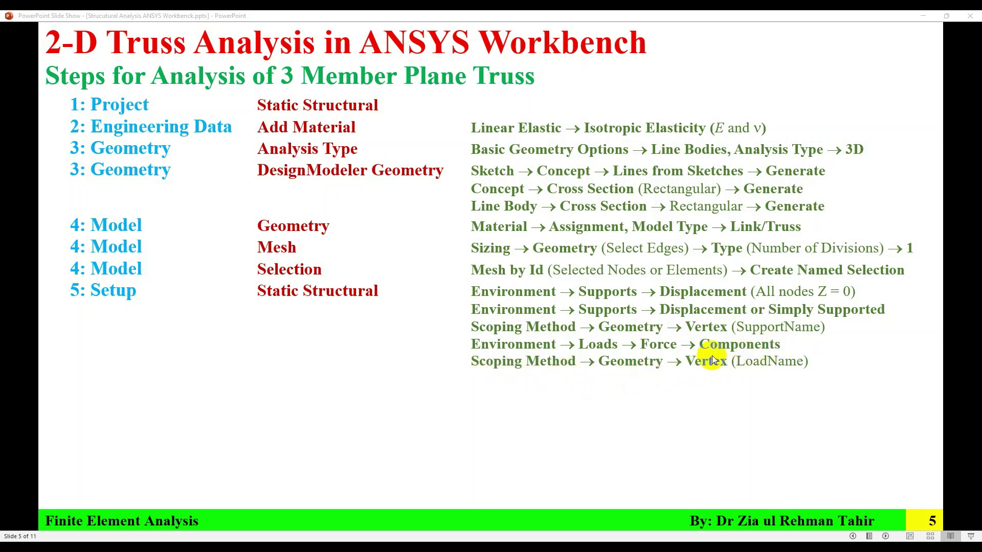
pyautogui.hotkey('alt', 'Tab')
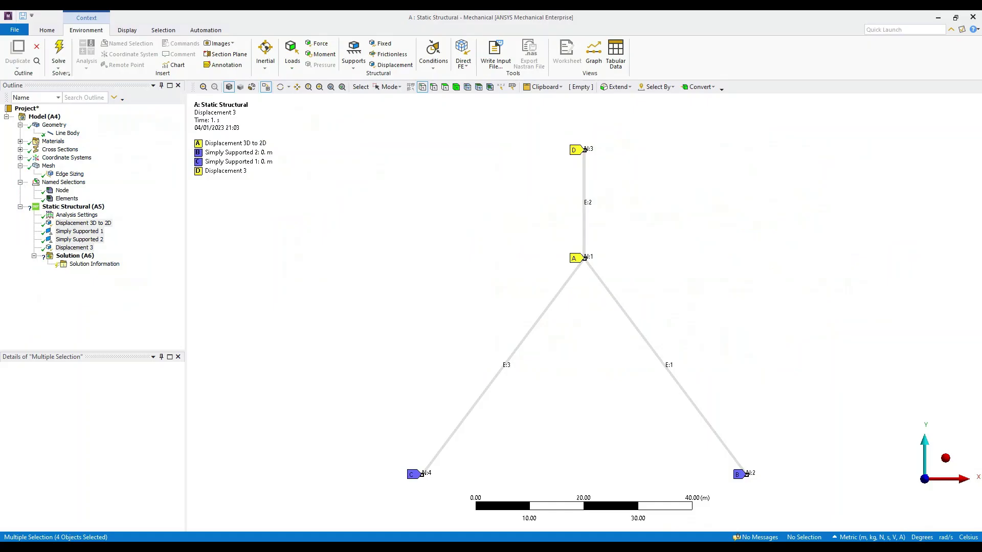
pyautogui.hotkey('alt', 'Tab')
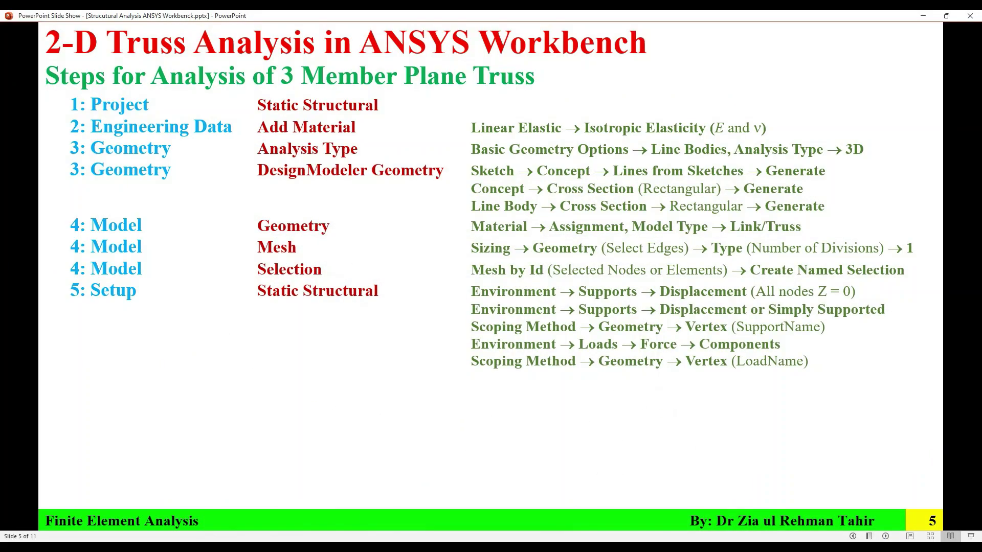
pyautogui.hotkey('alt', 'Tab')
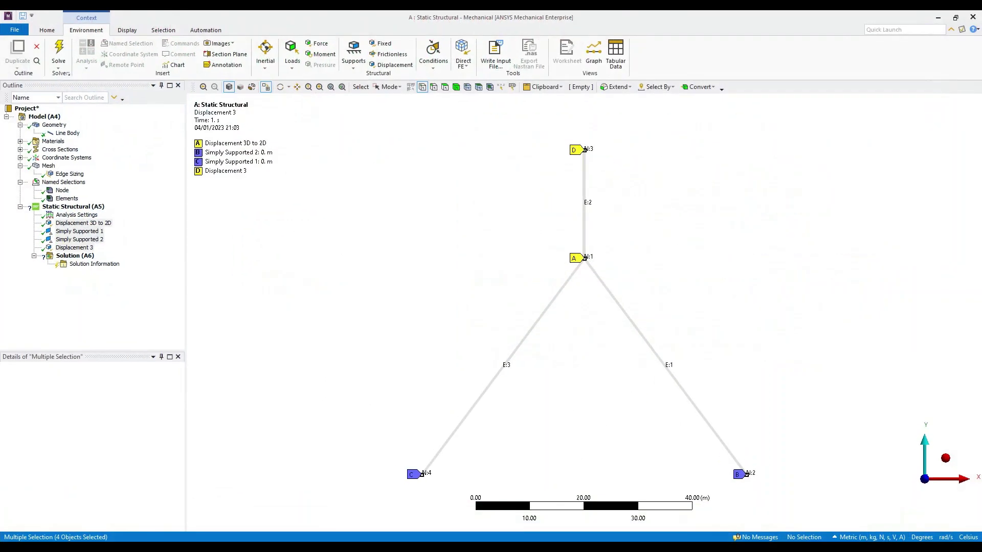
# Add a Force load to the Static Structural environment, check the loads in the PowerPoint problem figure, and rename the load Force X.
pyautogui.click(72, 207)
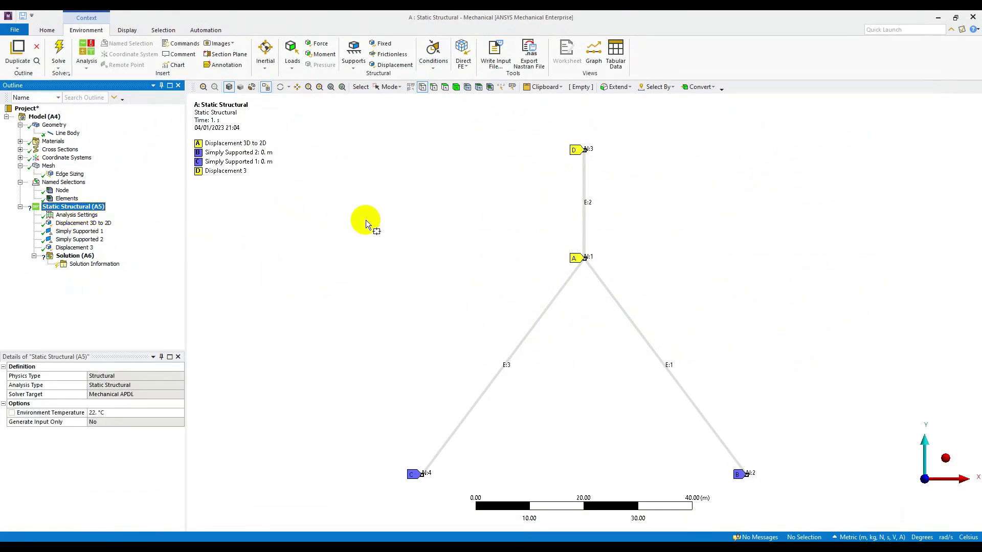
pyautogui.click(321, 45)
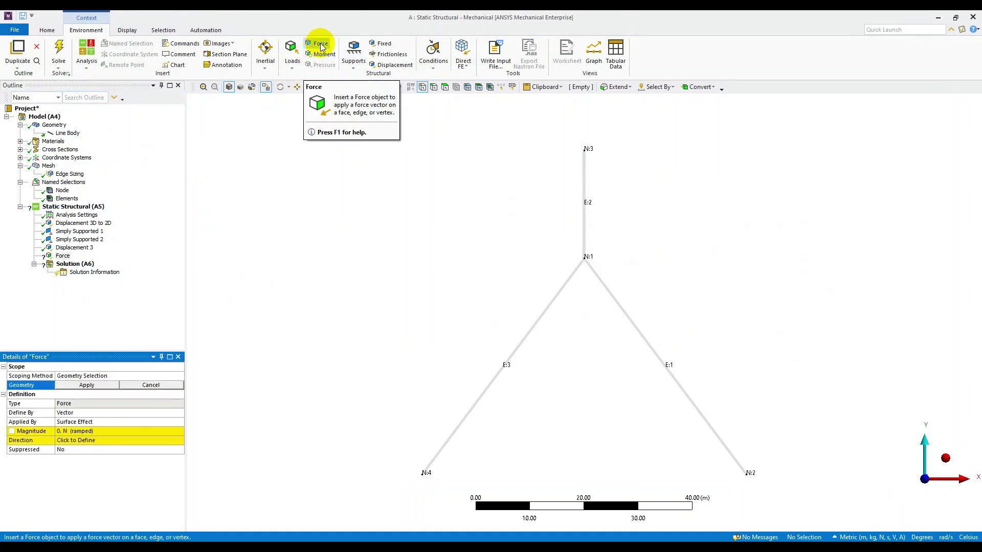
pyautogui.hotkey('alt', 'Tab')
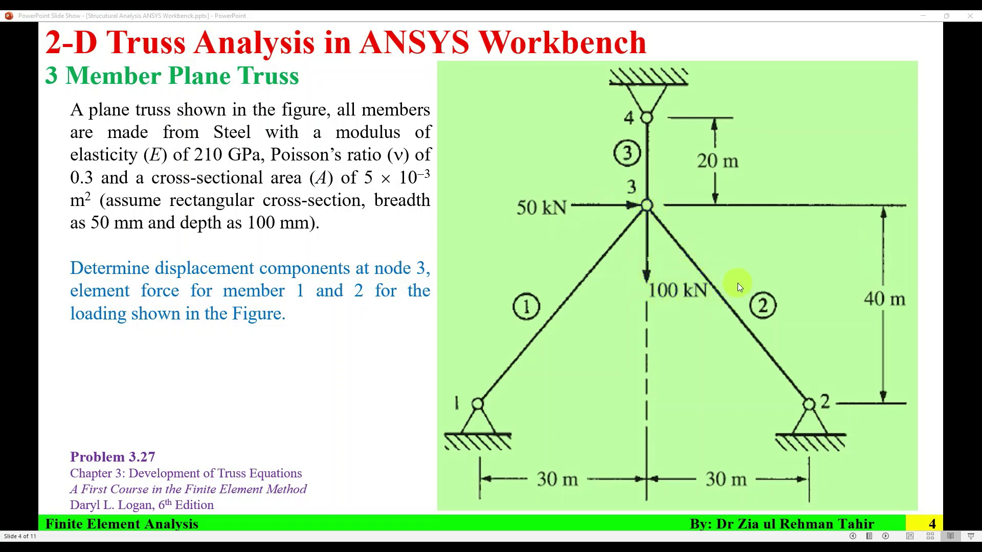
pyautogui.hotkey('alt', 'Tab')
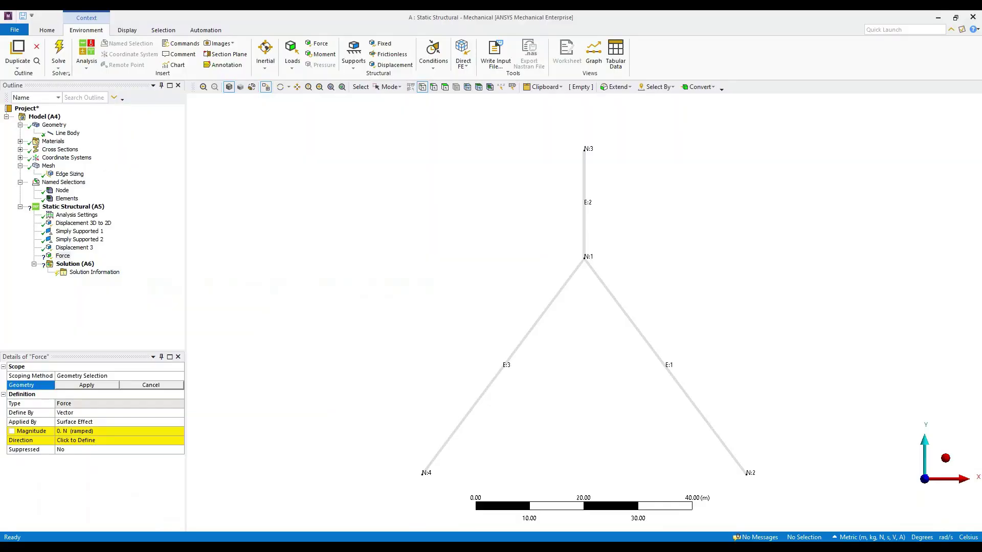
pyautogui.click(64, 255)
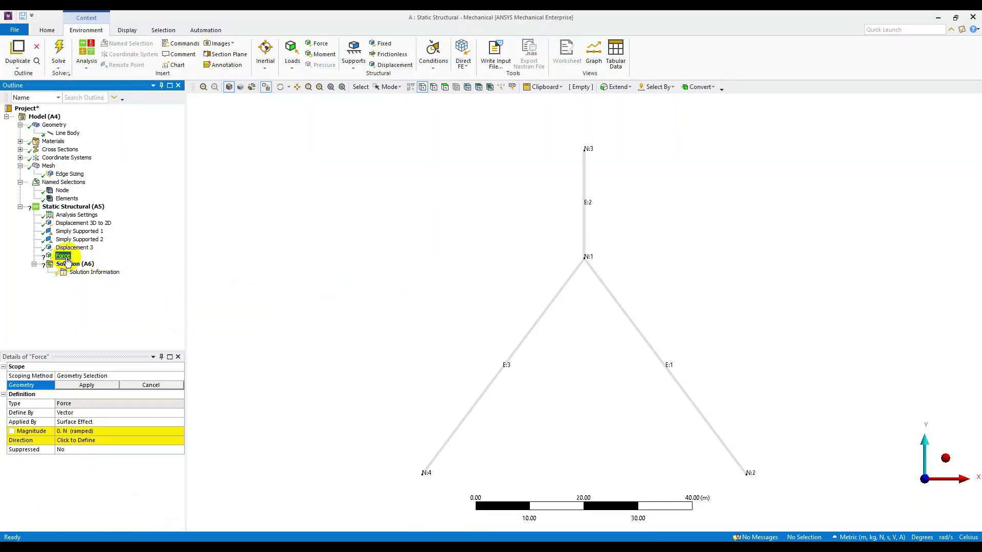
pyautogui.click(67, 257)
pyautogui.write('X')
pyautogui.press('Return')
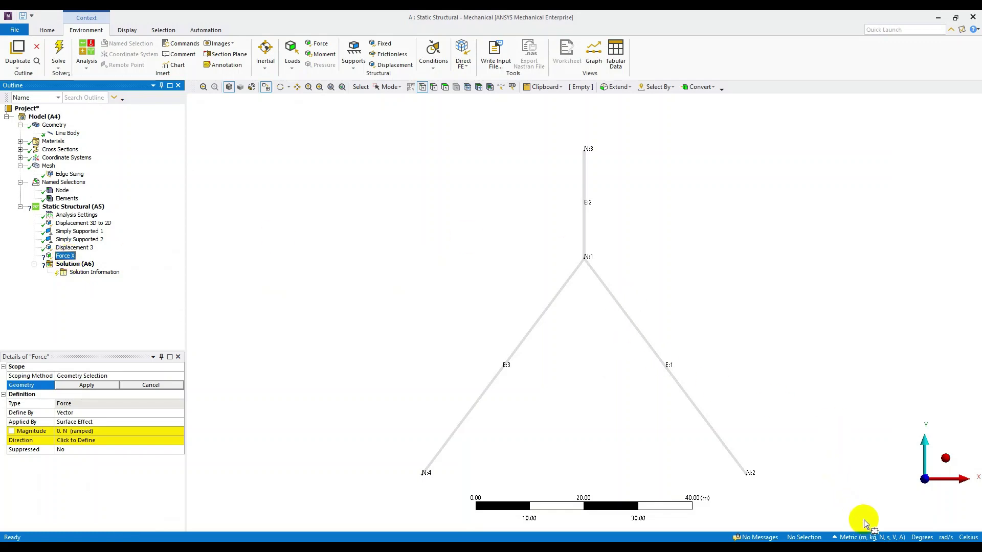
# Choose the Metric (m, kg, N, s, V, A) unit system and scope Force X to the vertex at node 1.
pyautogui.click(869, 537)
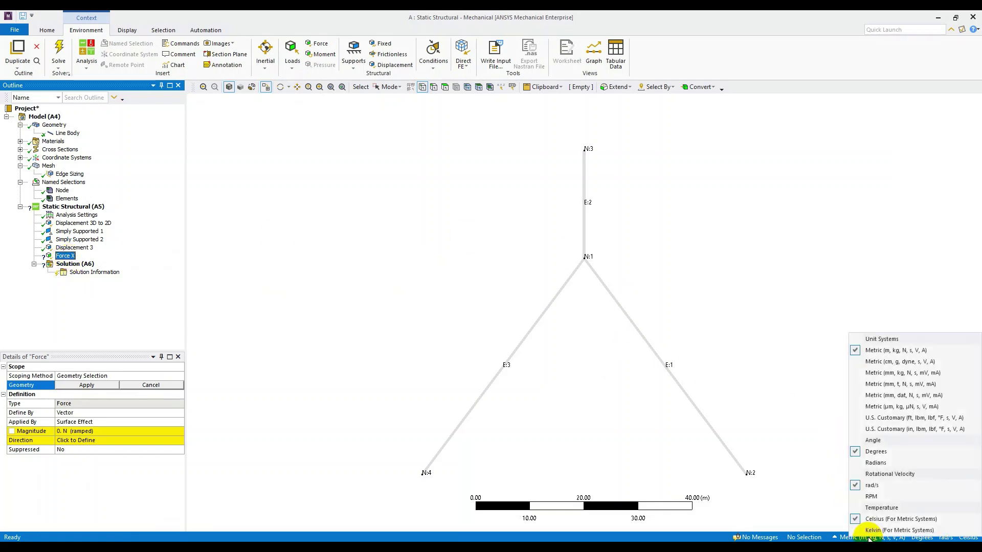
pyautogui.click(904, 353)
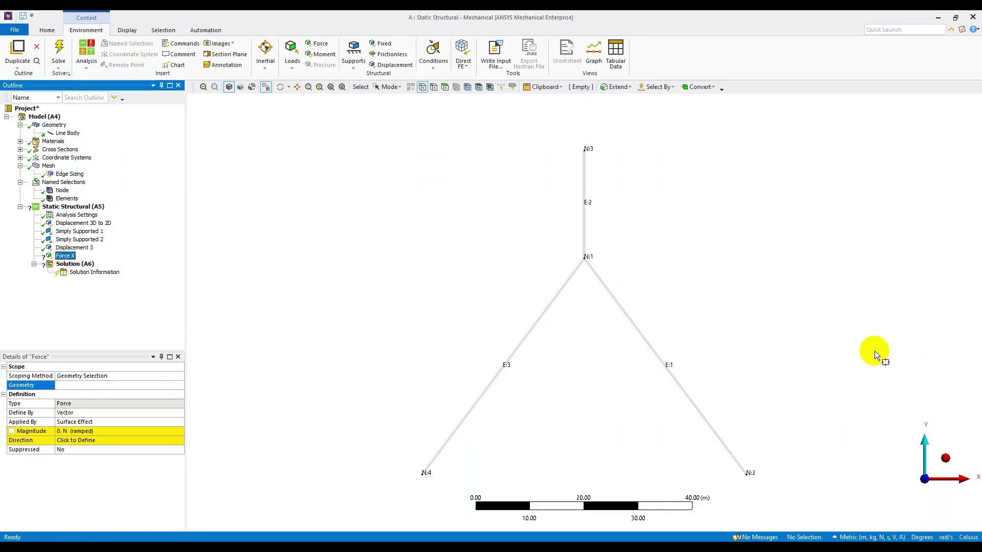
pyautogui.click(577, 258)
pyautogui.click(100, 388)
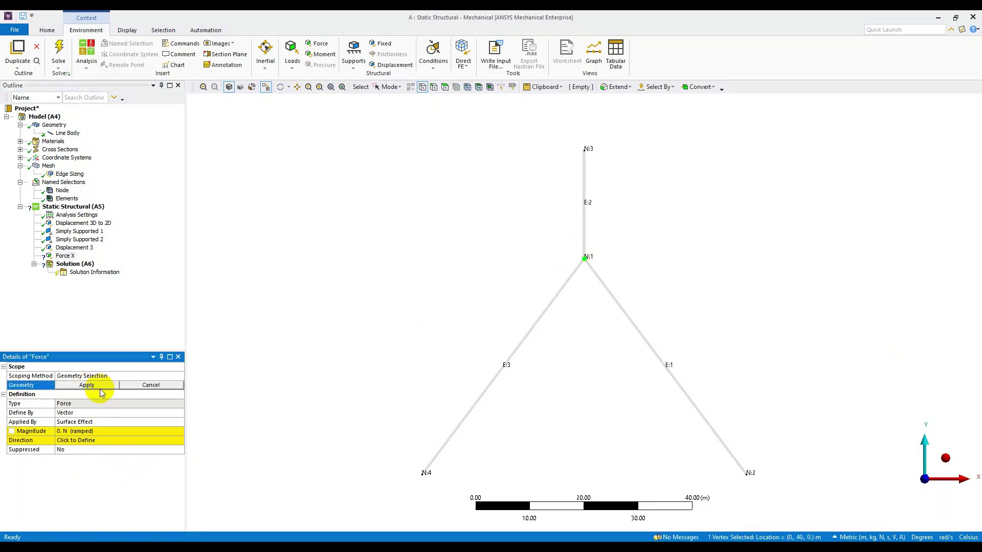
pyautogui.click(100, 388)
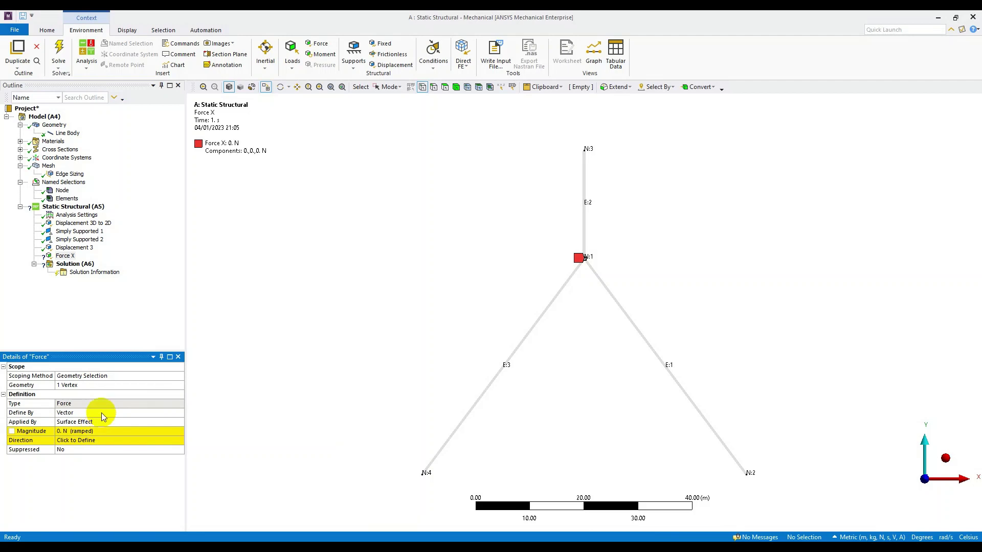
# Define Force X by Components in the Global Coordinate System and set its X Component to 50000 N.
pyautogui.click(119, 412)
pyautogui.click(180, 412)
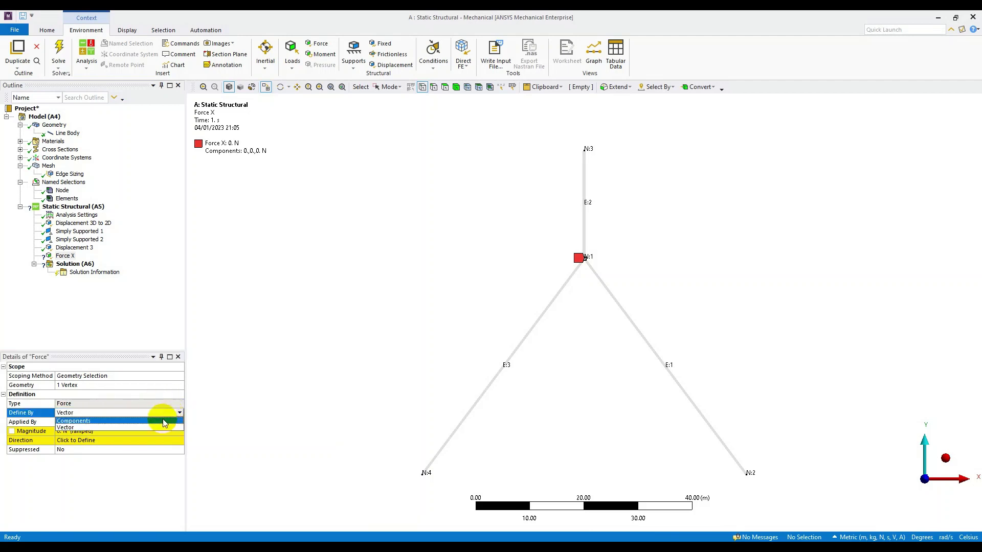
pyautogui.click(169, 424)
pyautogui.click(131, 439)
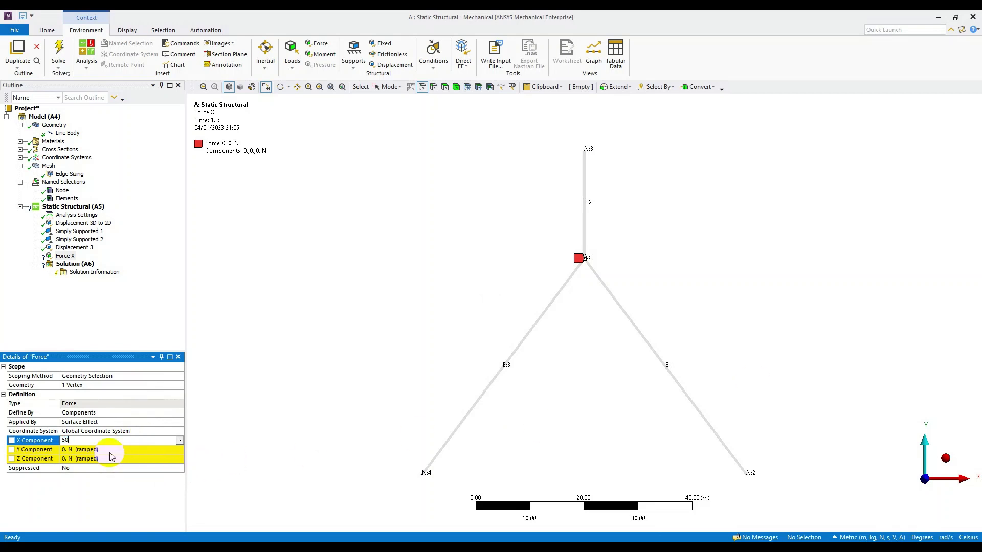
pyautogui.press('Return')
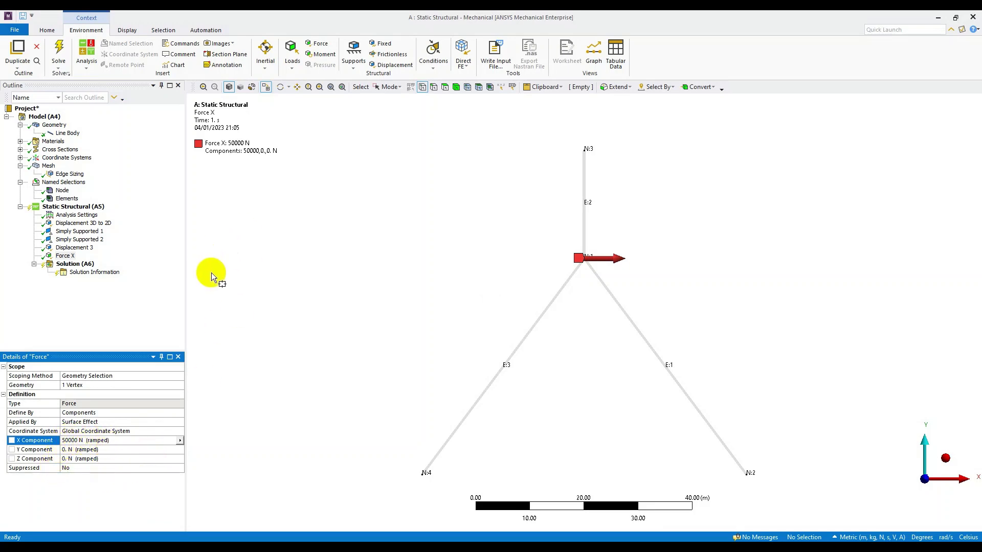
# Insert a second Force load in the Static Structural environment and rename it Force Y.
pyautogui.click(89, 207)
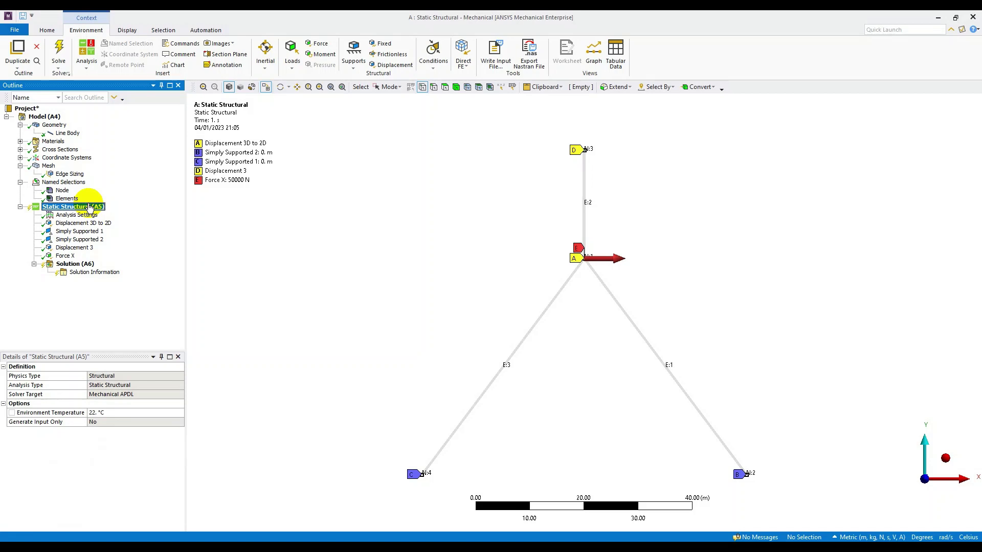
pyautogui.rightClick(90, 207)
pyautogui.moveTo(123, 213)
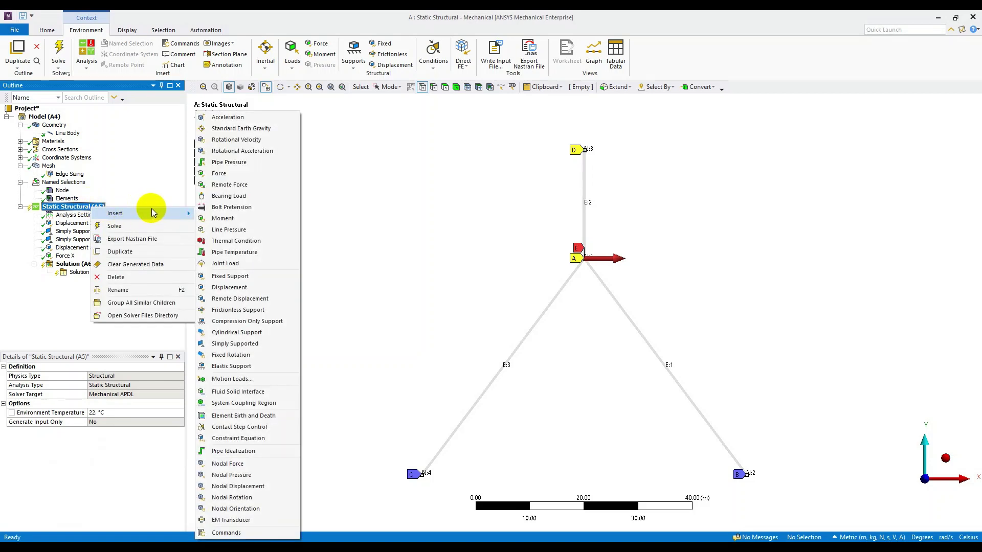
pyautogui.click(219, 174)
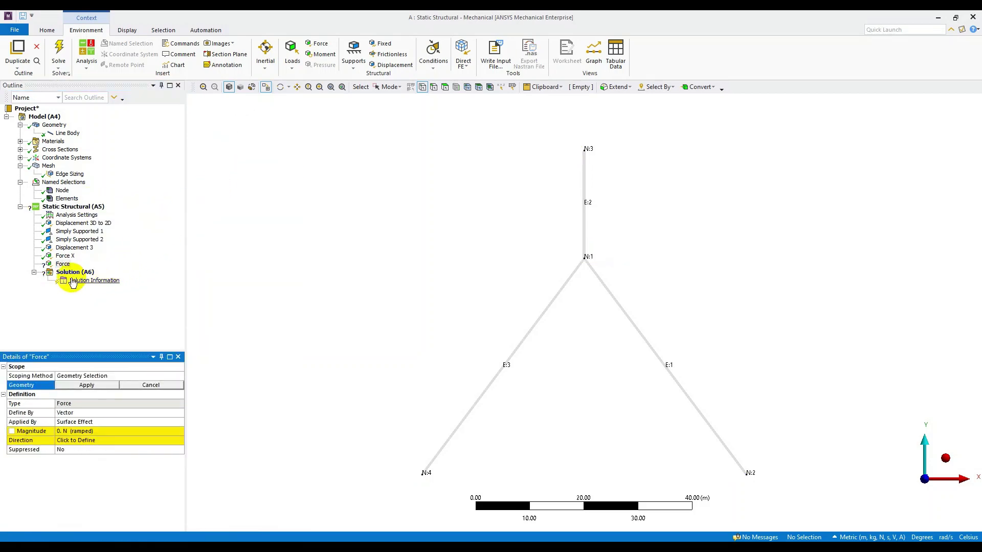
pyautogui.click(63, 265)
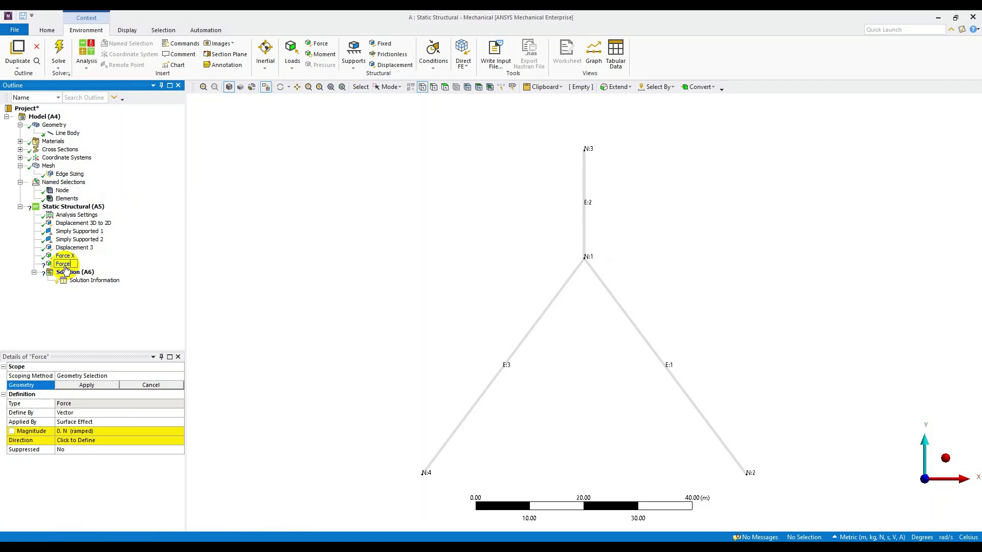
pyautogui.write('Y')
pyautogui.press('Return')
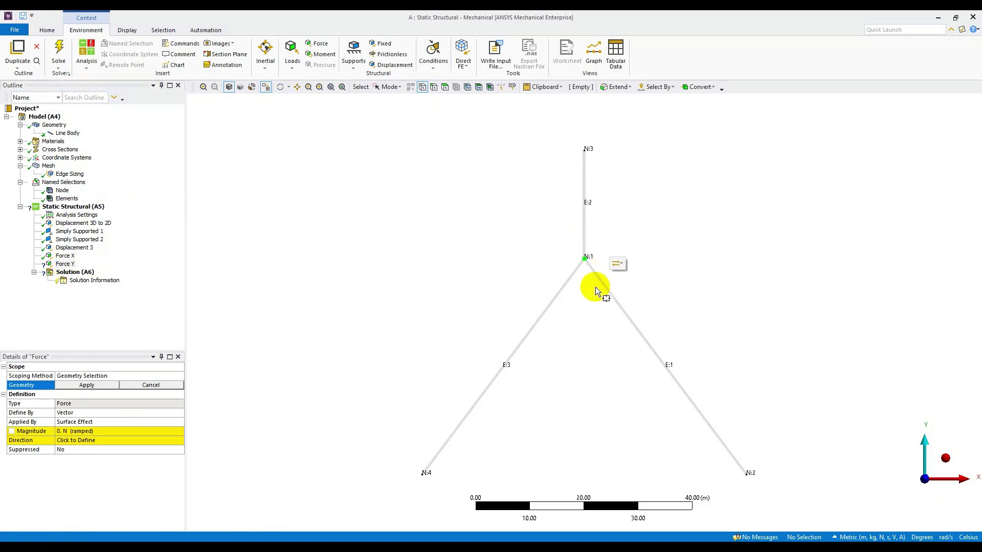
# Scope Force Y to the vertex at node 1, define it by Components, and set its Y Component to -1.e+005 N.
pyautogui.click(88, 385)
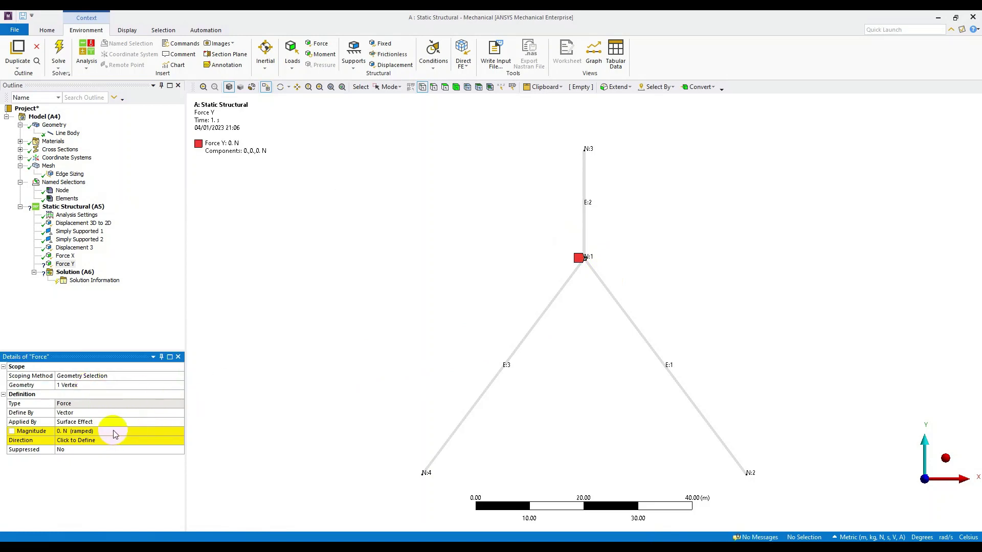
pyautogui.click(118, 414)
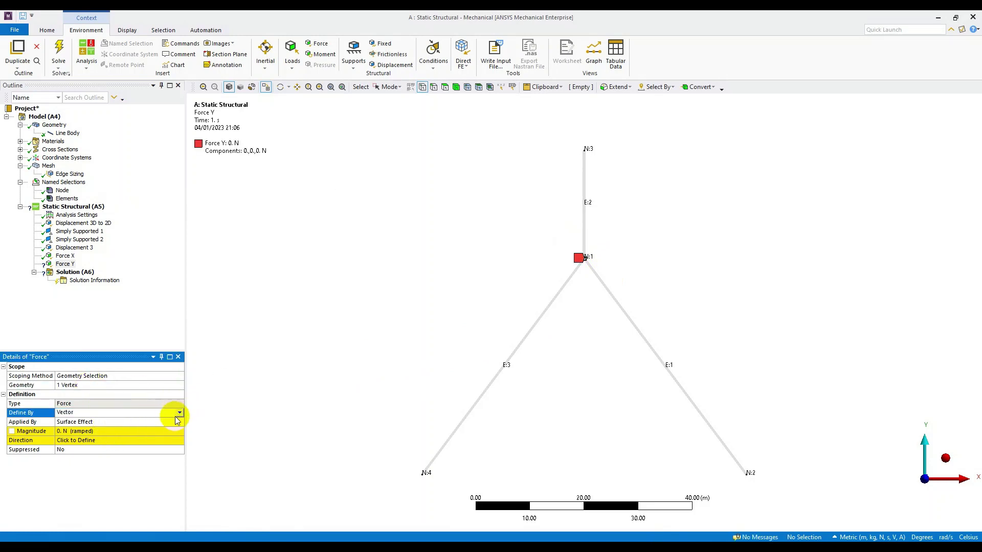
pyautogui.click(179, 414)
pyautogui.click(165, 431)
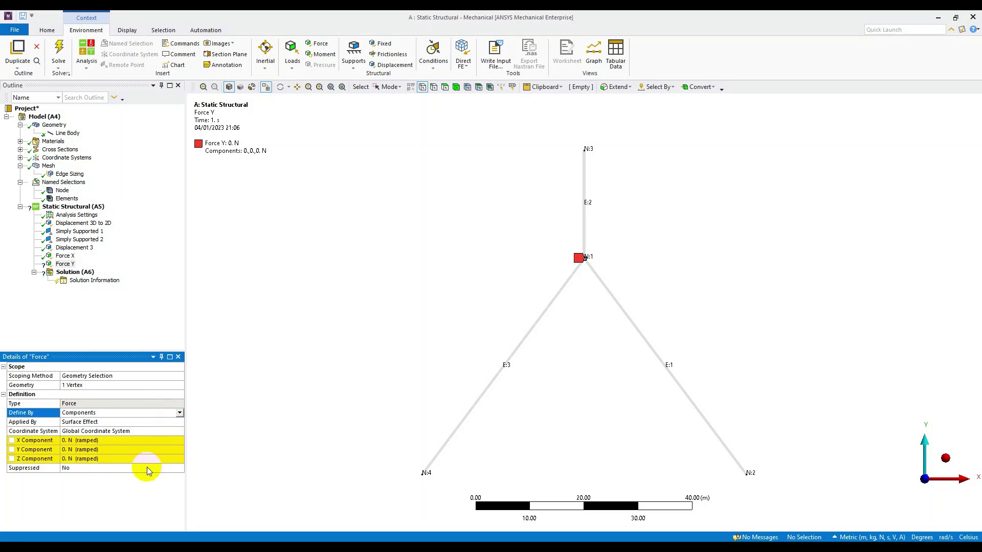
pyautogui.click(110, 450)
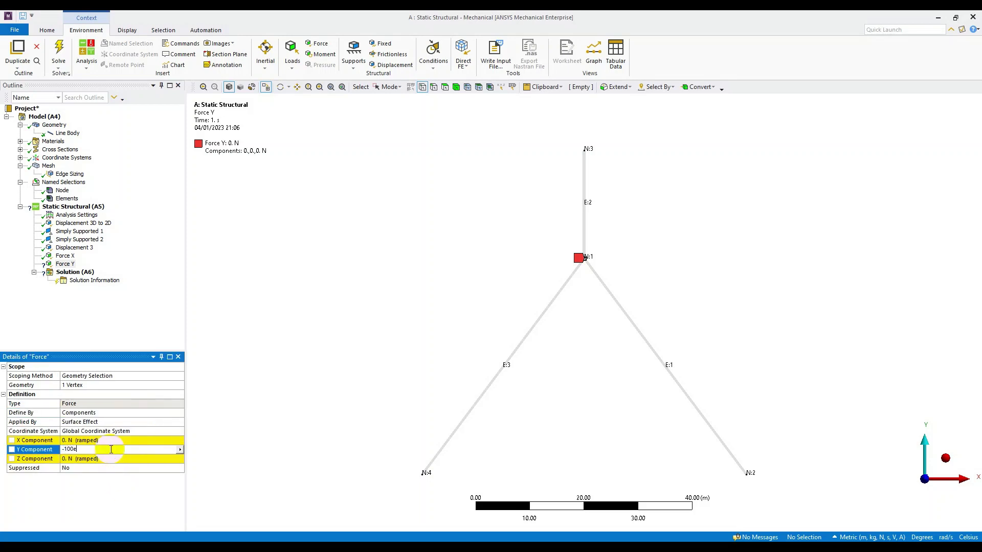
pyautogui.press('Return')
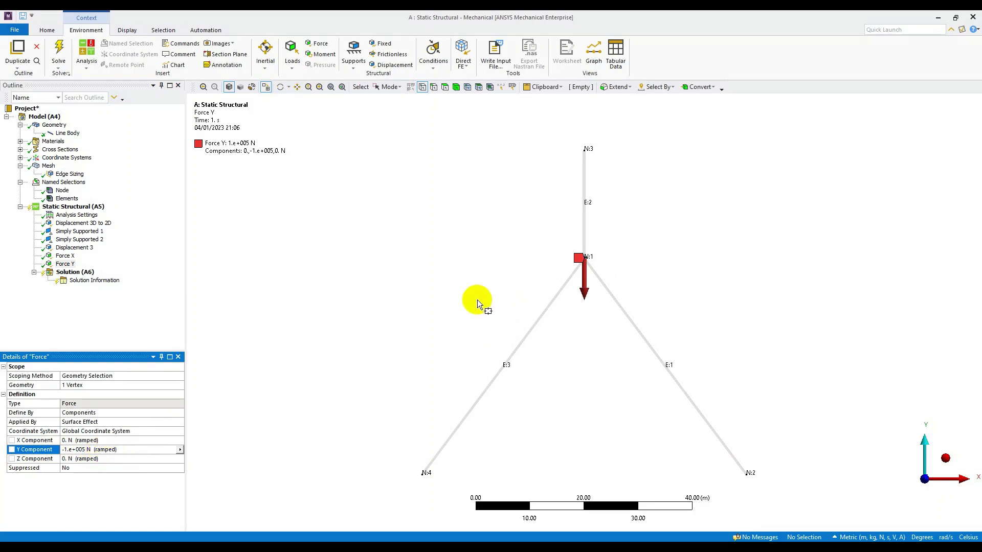
# Display Force X and Force Y together on the truss, and check the components of each load.
pyautogui.click(65, 255)
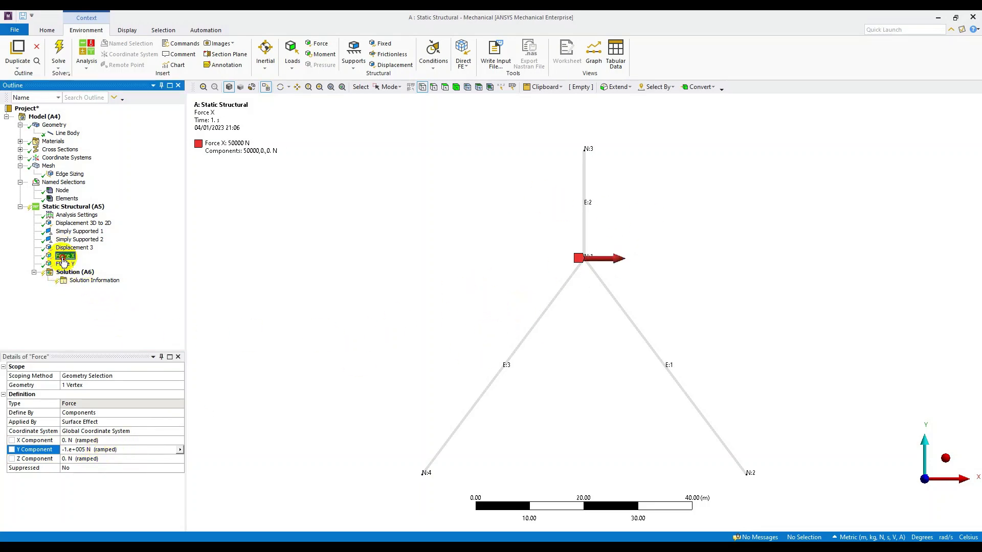
pyautogui.keyDown('ctrl'); pyautogui.click(67, 264); pyautogui.keyUp('ctrl')
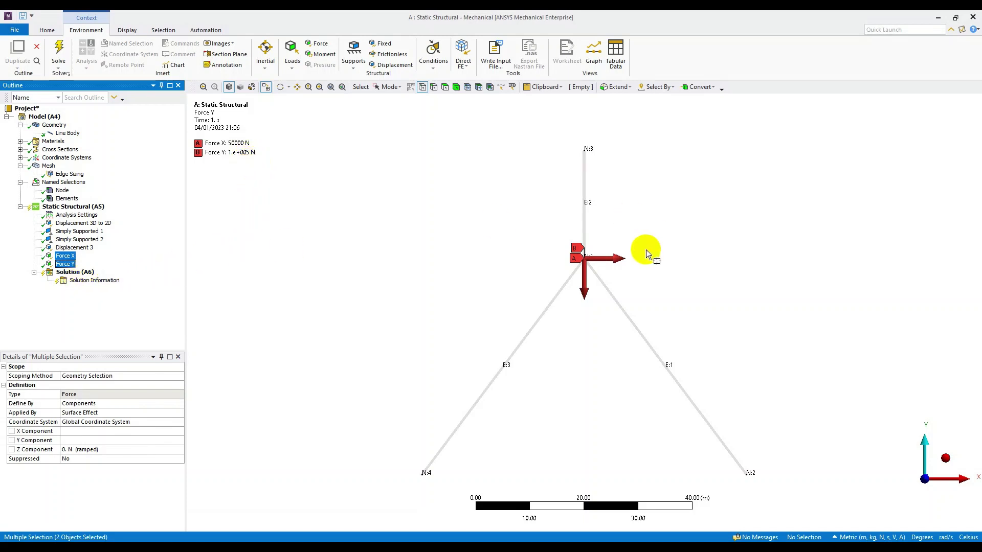
pyautogui.click(69, 264)
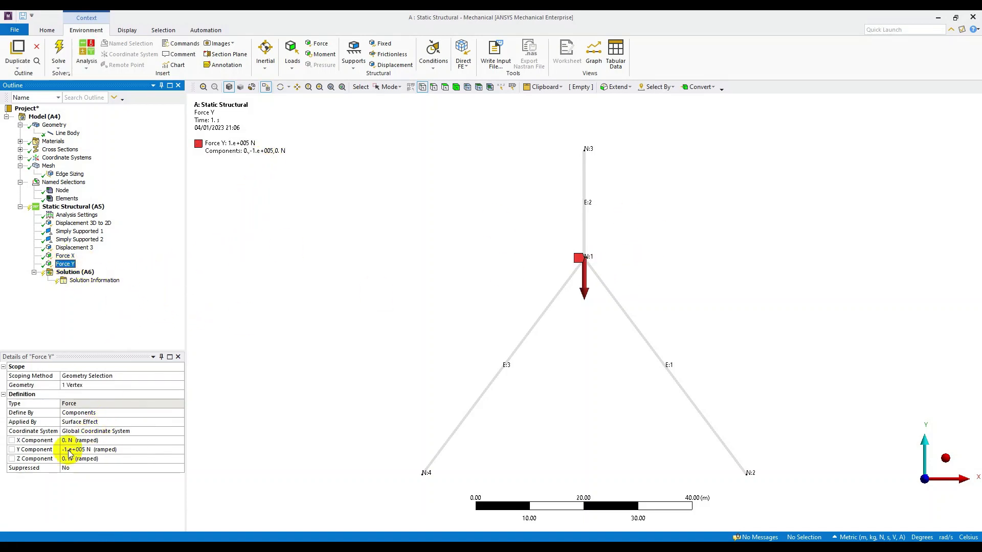
pyautogui.click(70, 256)
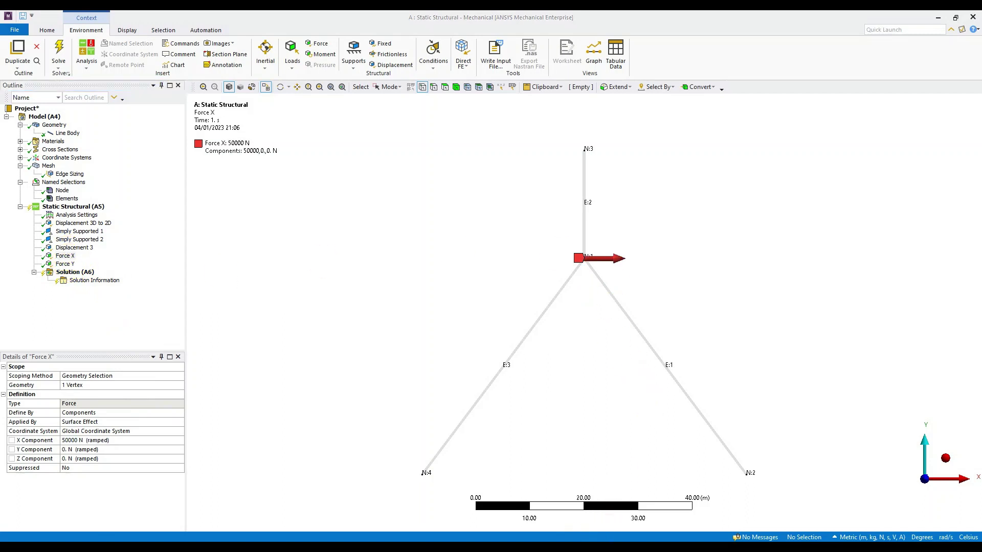
# Read the solution instructions and the problem figure with its question in the PowerPoint slides, returning to Mechanical.
pyautogui.hotkey('alt', 'Tab')
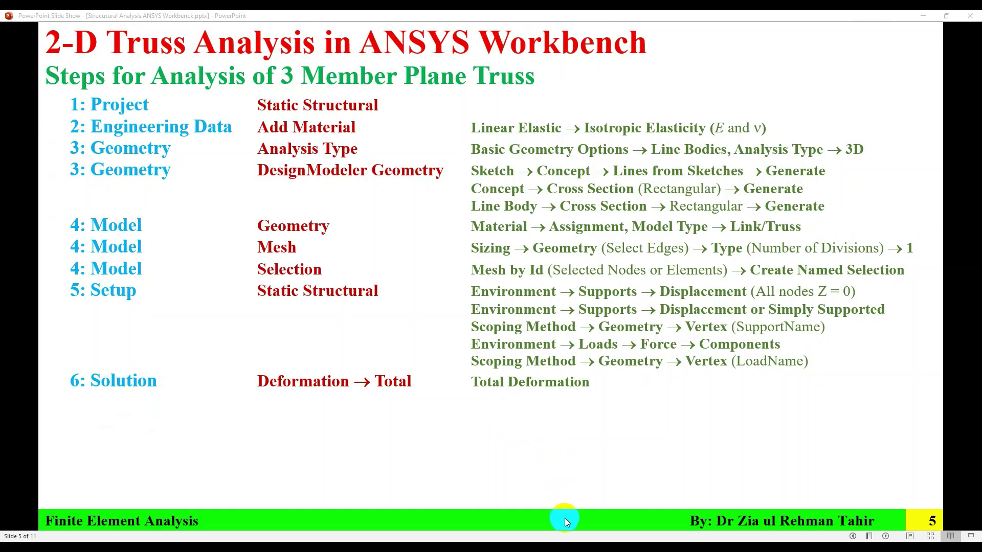
pyautogui.press('Left')
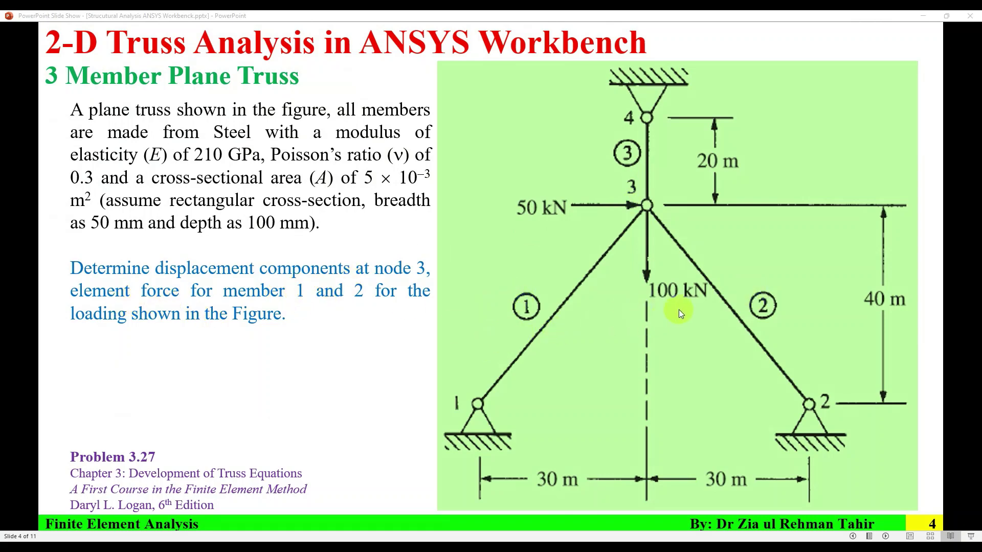
pyautogui.click(293, 394)
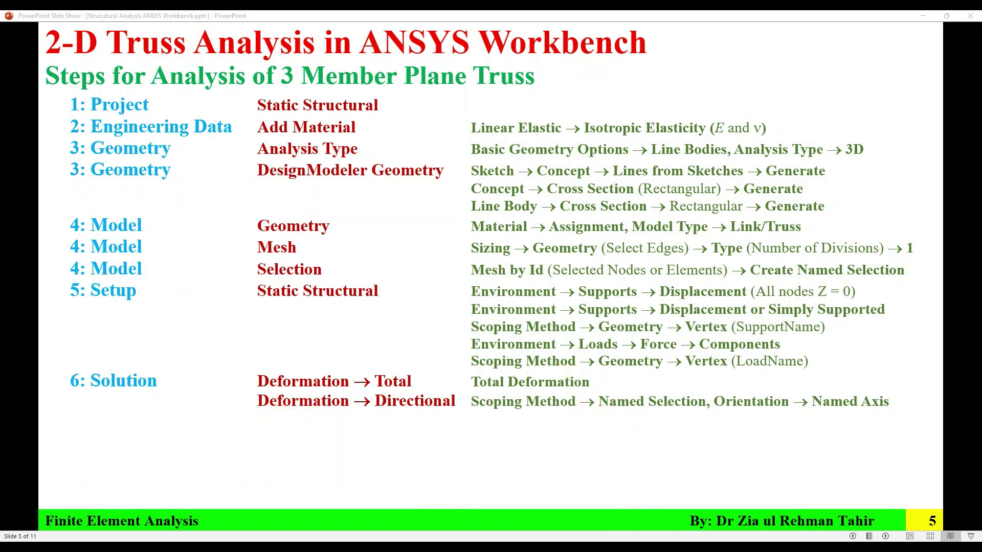
pyautogui.click(665, 491)
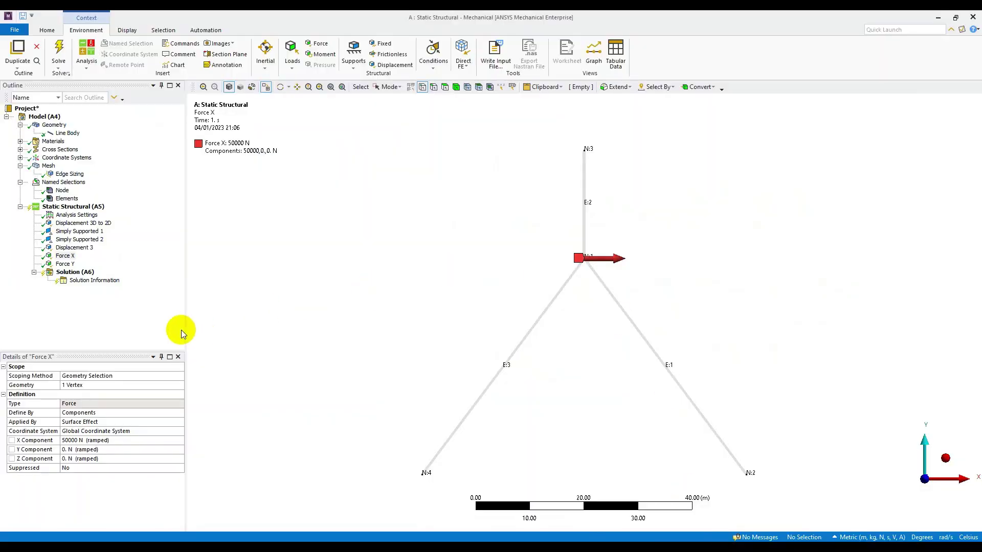
# Add a Total Deformation result for all bodies to the Solution.
pyautogui.click(76, 272)
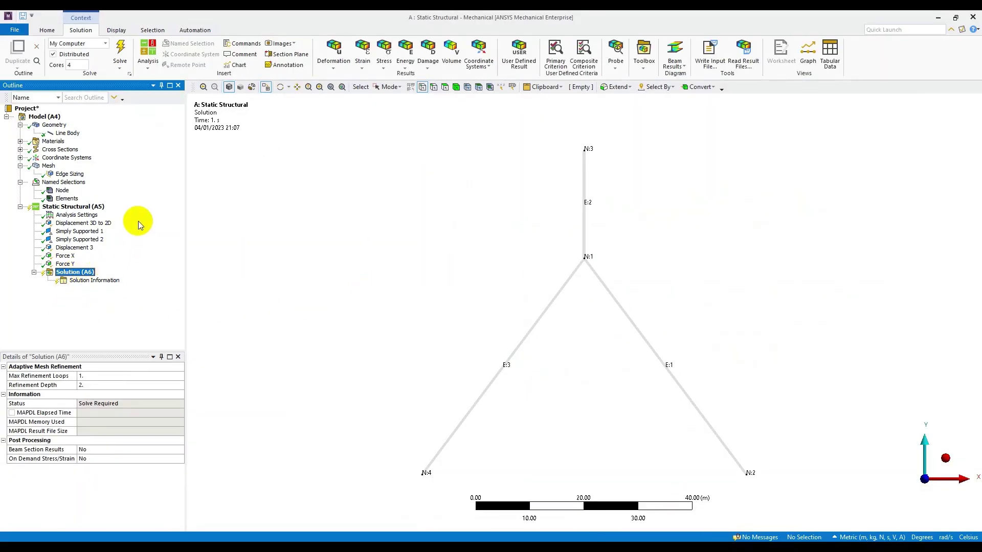
pyautogui.click(334, 61)
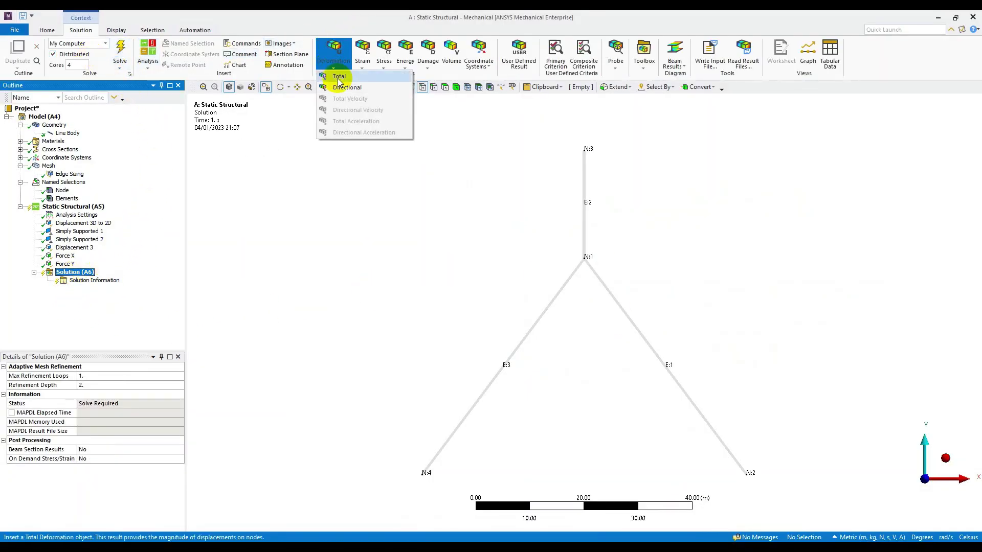
pyautogui.click(338, 77)
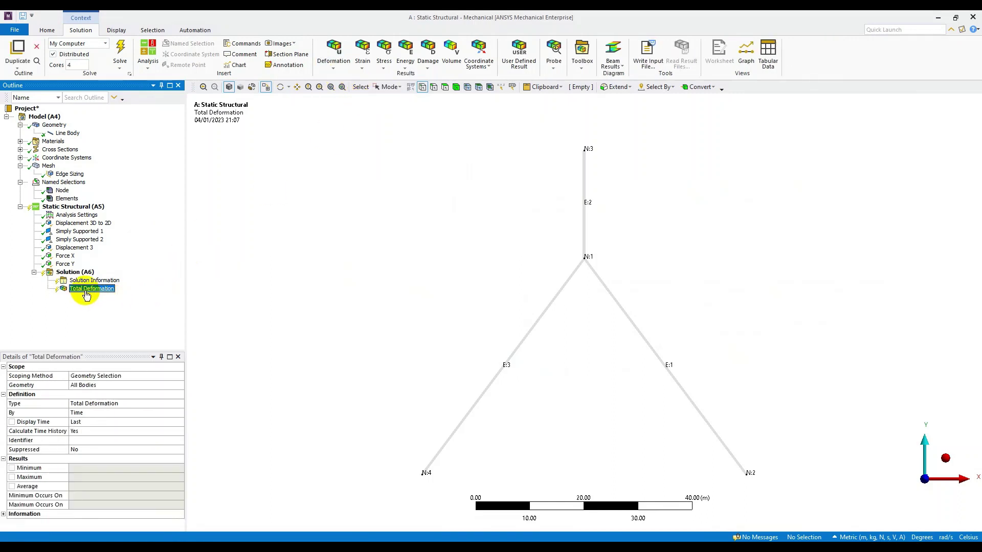
# Add a Directional Deformation result to the Solution and rename it Directional Deformation X.
pyautogui.click(327, 66)
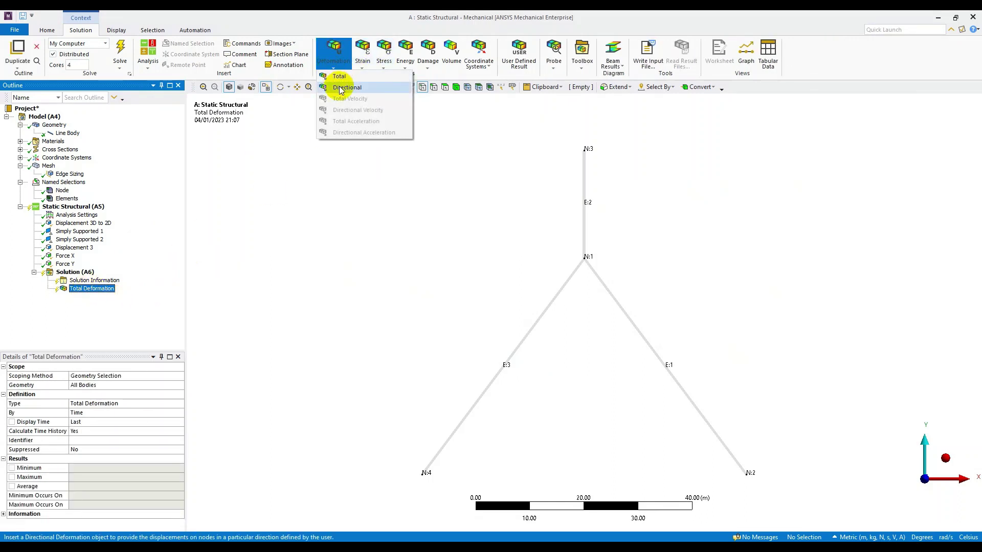
pyautogui.click(341, 89)
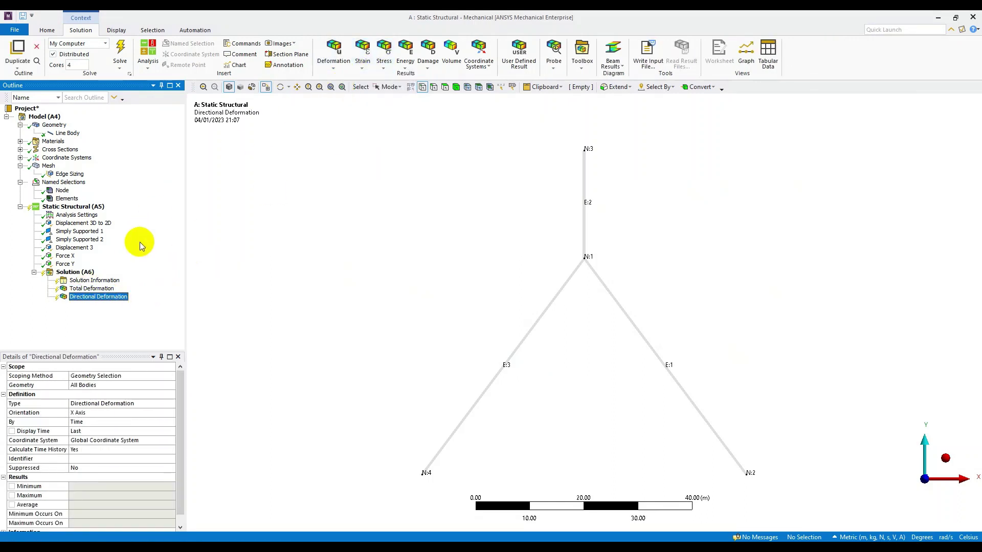
pyautogui.click(105, 297)
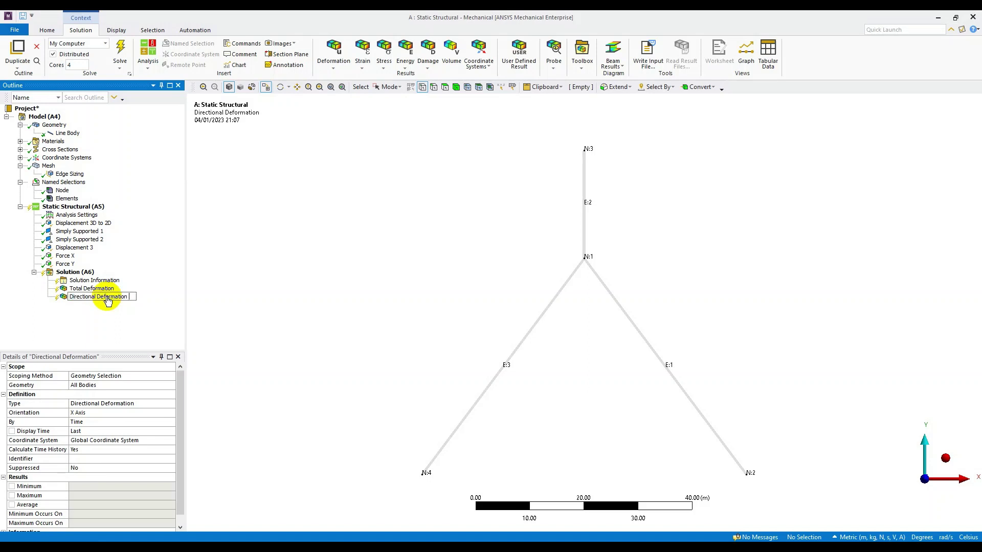
pyautogui.write('X')
pyautogui.press('Return')
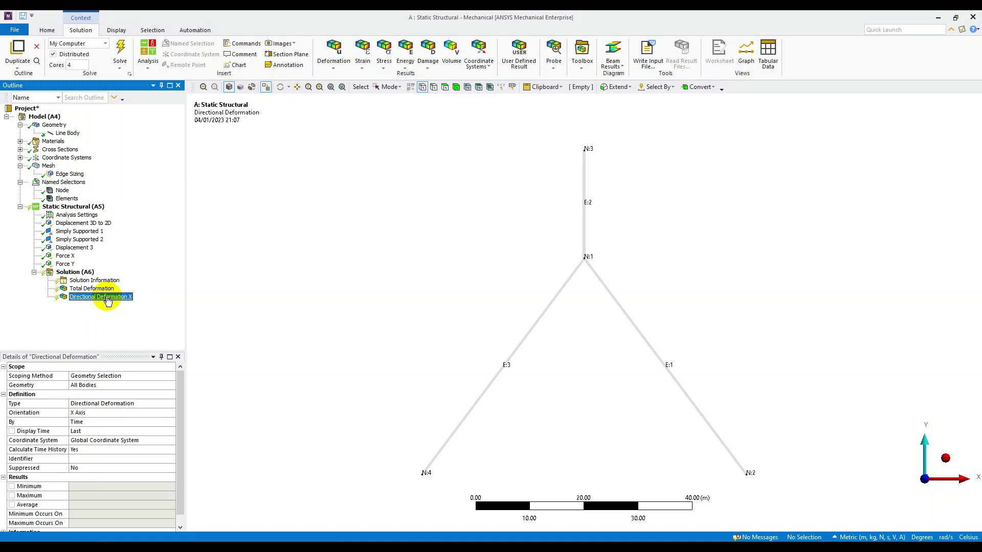
# Insert a second Directional Deformation result under the Solution and rename it Directional Deformation Y.
pyautogui.click(78, 274)
pyautogui.rightClick(79, 276)
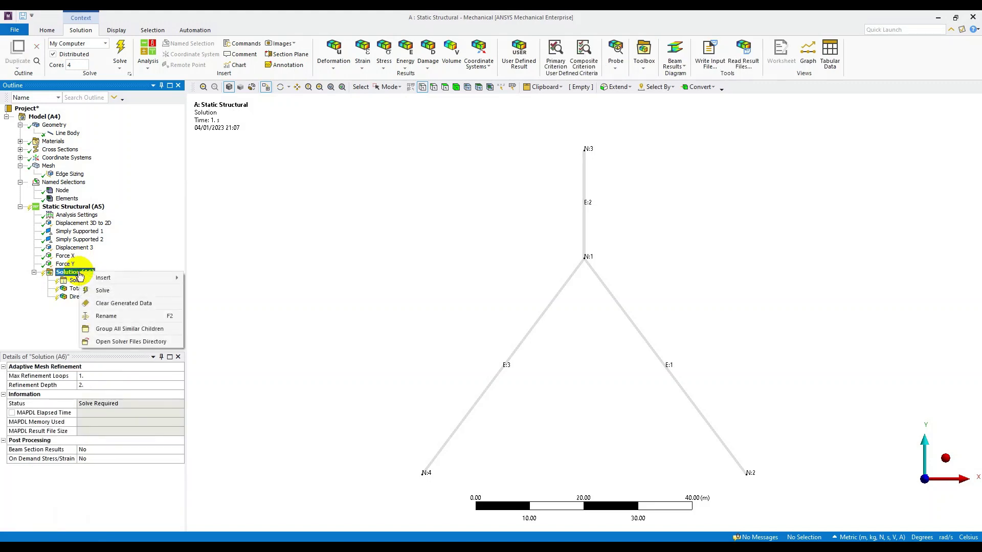
pyautogui.moveTo(162, 281)
pyautogui.moveTo(233, 291)
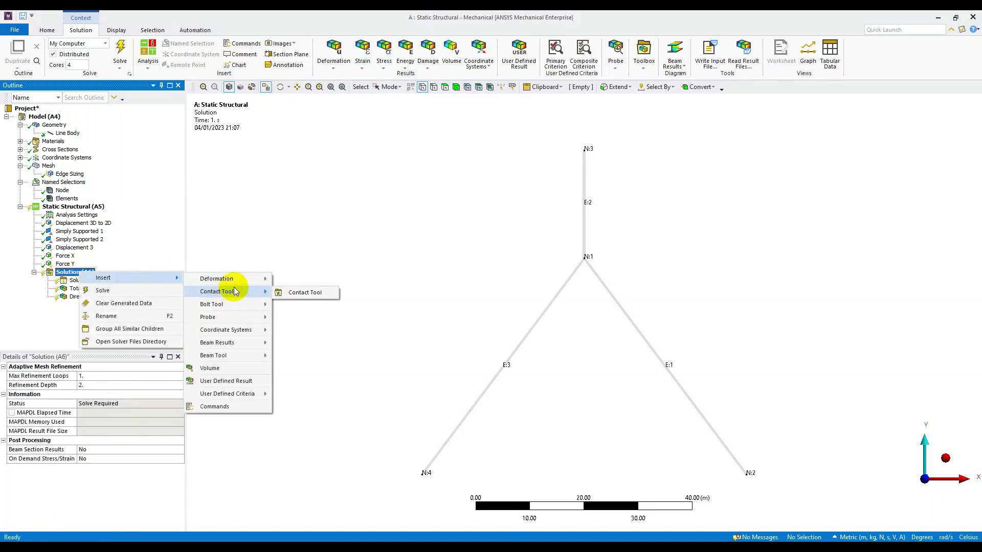
pyautogui.click(301, 291)
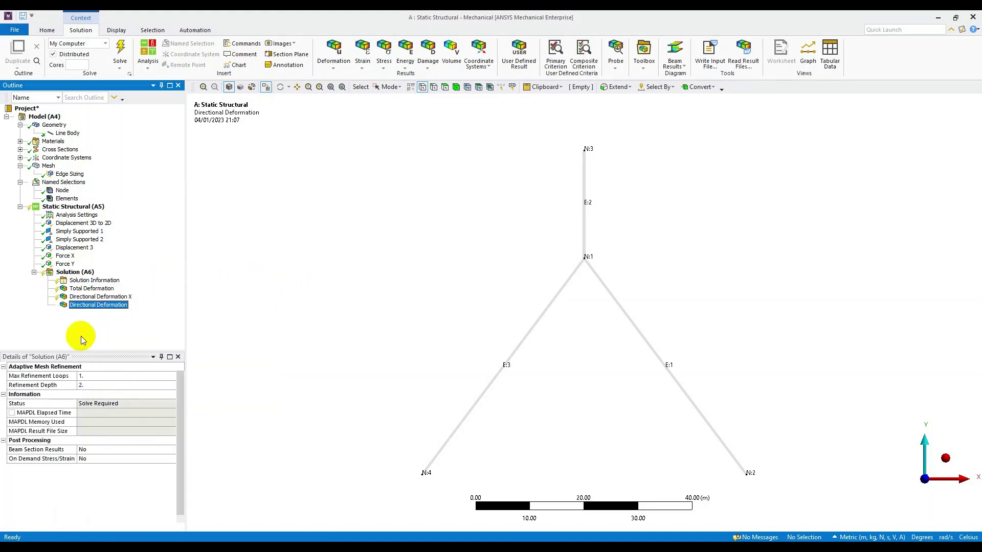
pyautogui.click(102, 306)
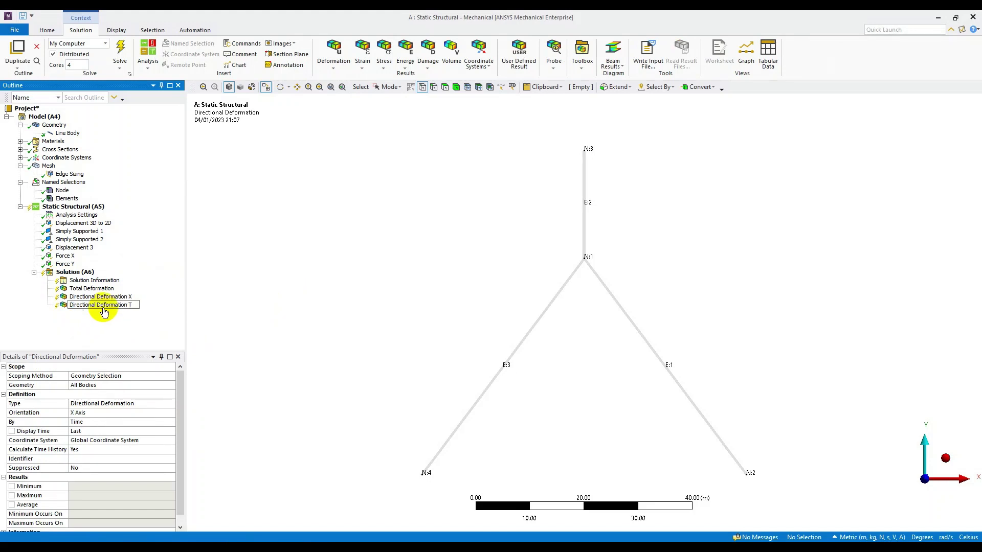
pyautogui.press('Return')
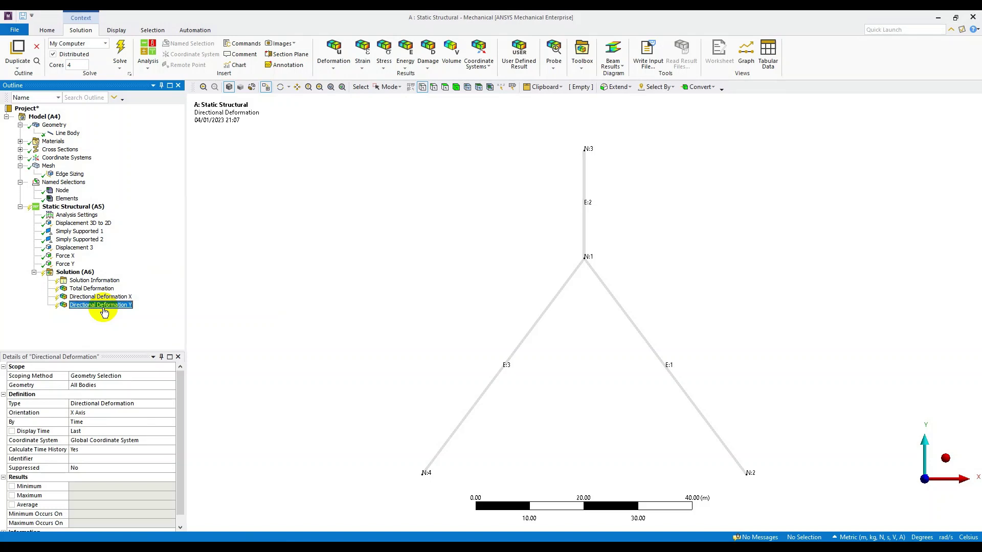
# Scope the Directional Deformation X result to the named selection Node, with the X Axis orientation.
pyautogui.click(121, 298)
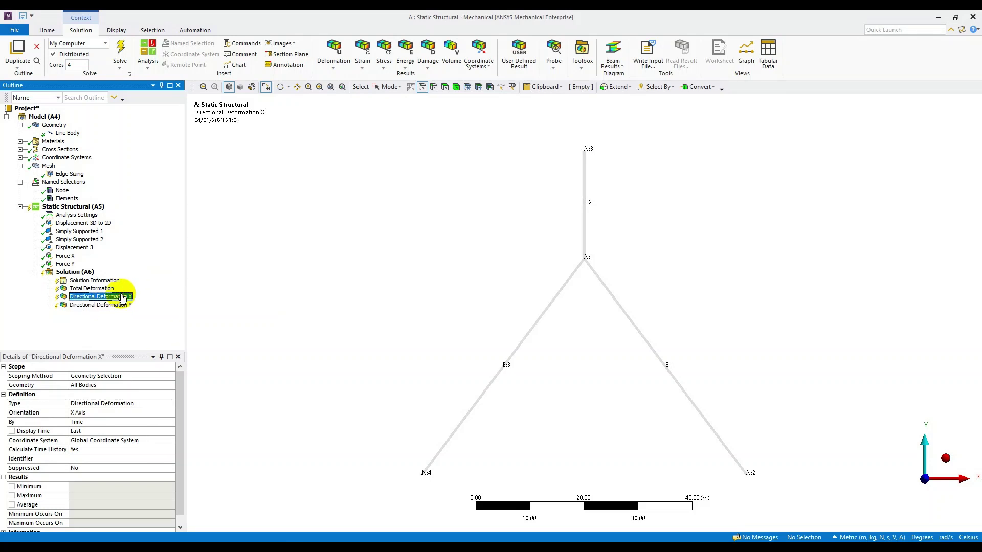
pyautogui.click(135, 377)
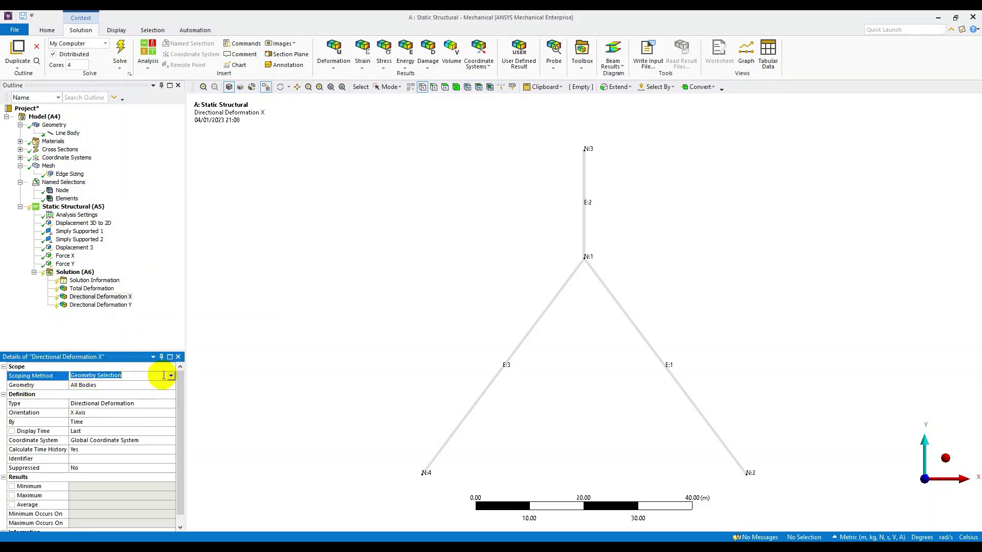
pyautogui.click(170, 376)
pyautogui.click(156, 390)
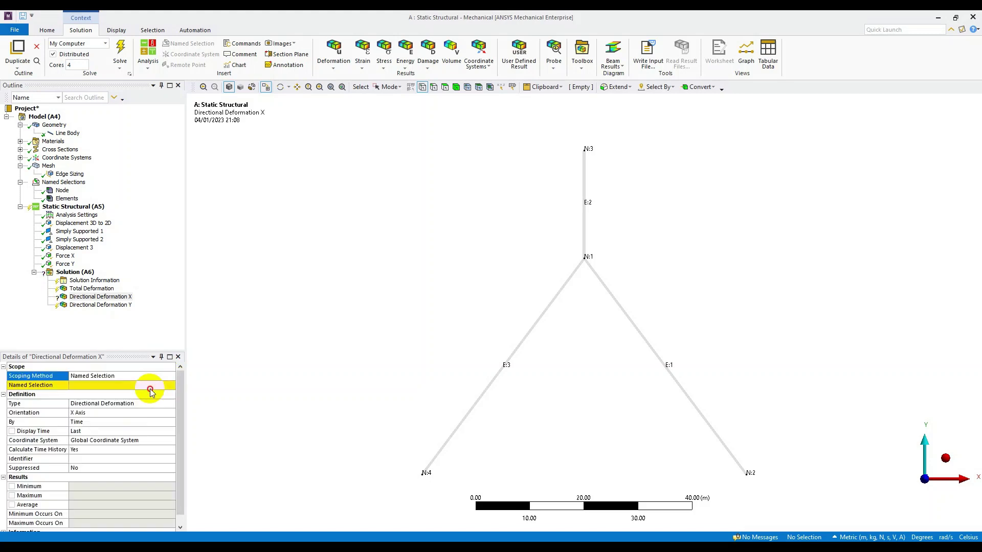
pyautogui.click(154, 386)
pyautogui.click(171, 386)
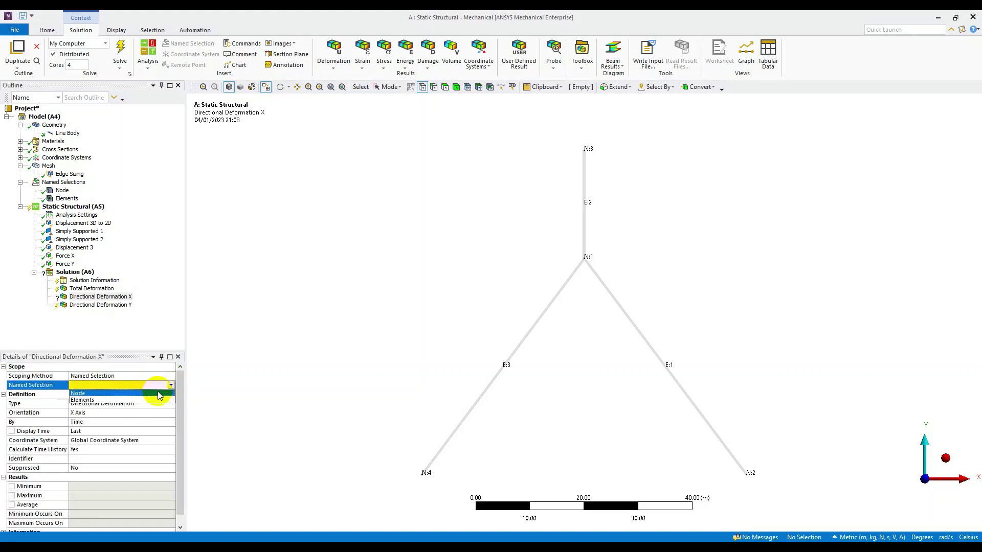
pyautogui.click(156, 393)
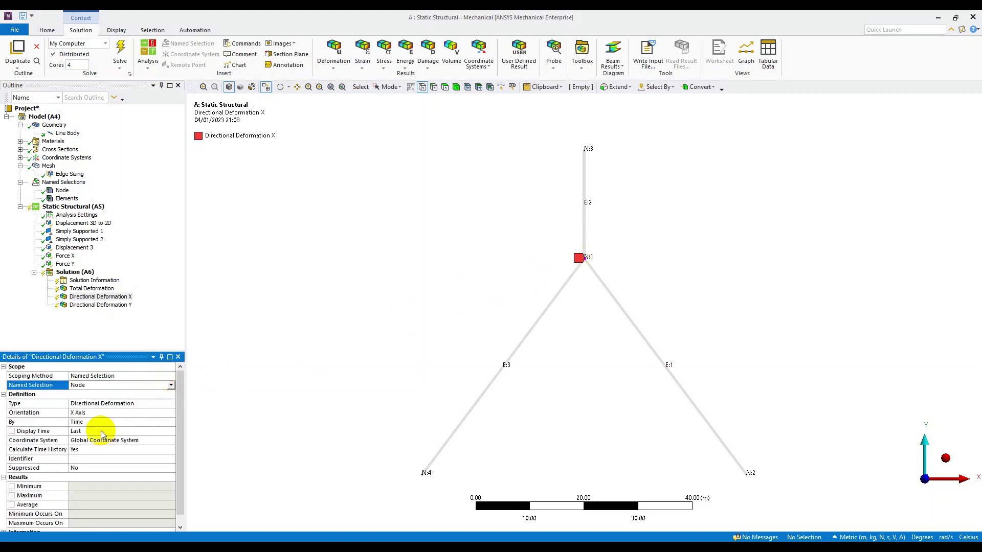
pyautogui.click(95, 412)
# Scope the Directional Deformation Y result by Named Selection, using the Node selection.
pyautogui.click(126, 310)
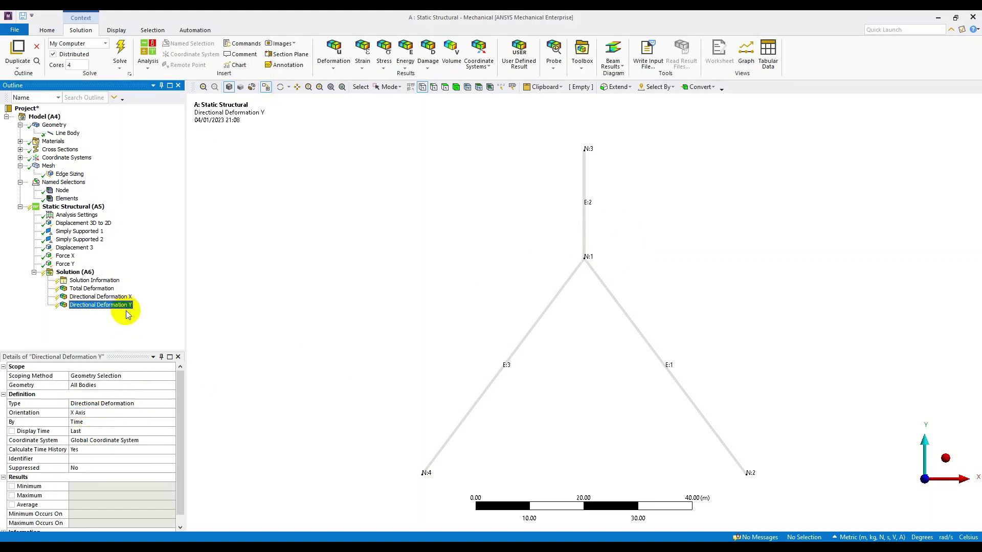
pyautogui.click(154, 376)
pyautogui.click(171, 377)
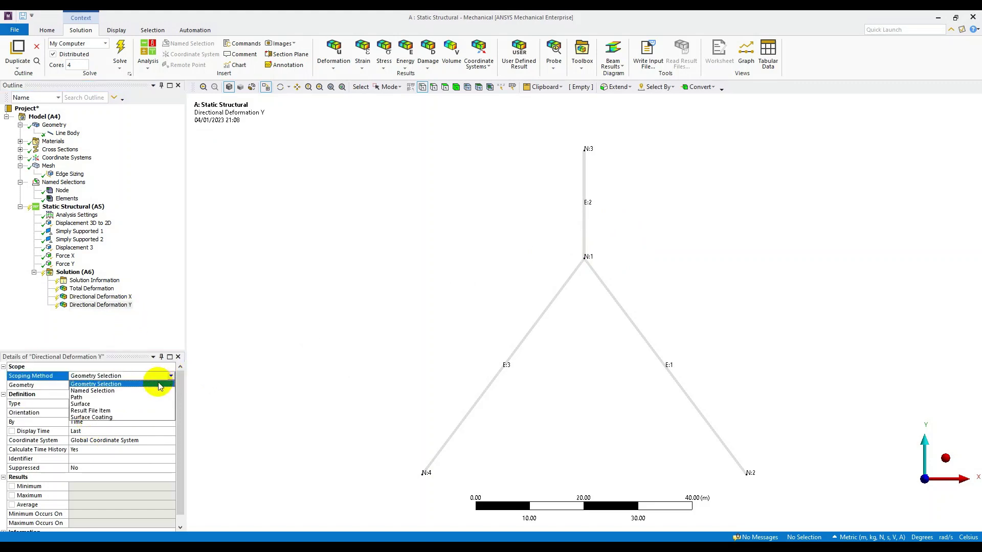
pyautogui.click(147, 387)
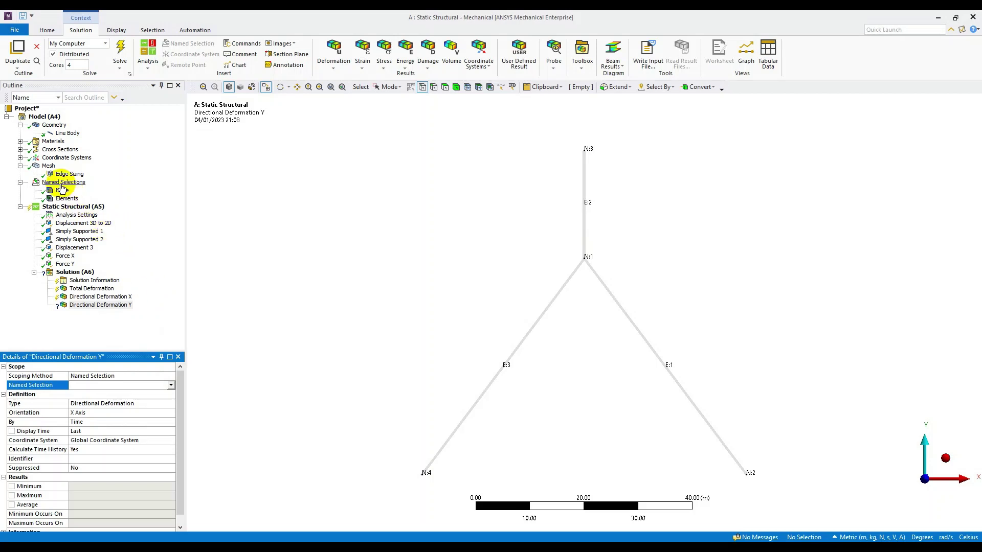
pyautogui.click(171, 386)
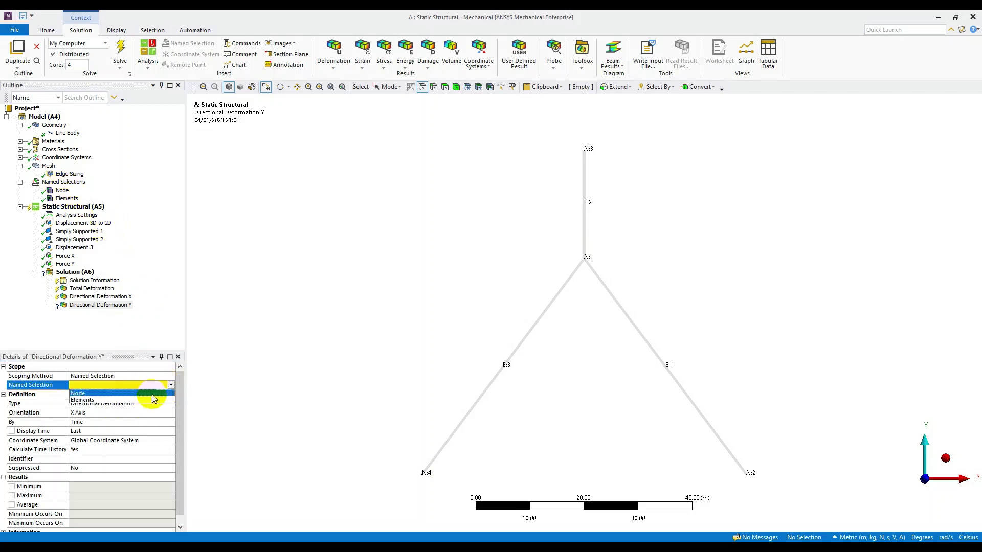
pyautogui.click(153, 395)
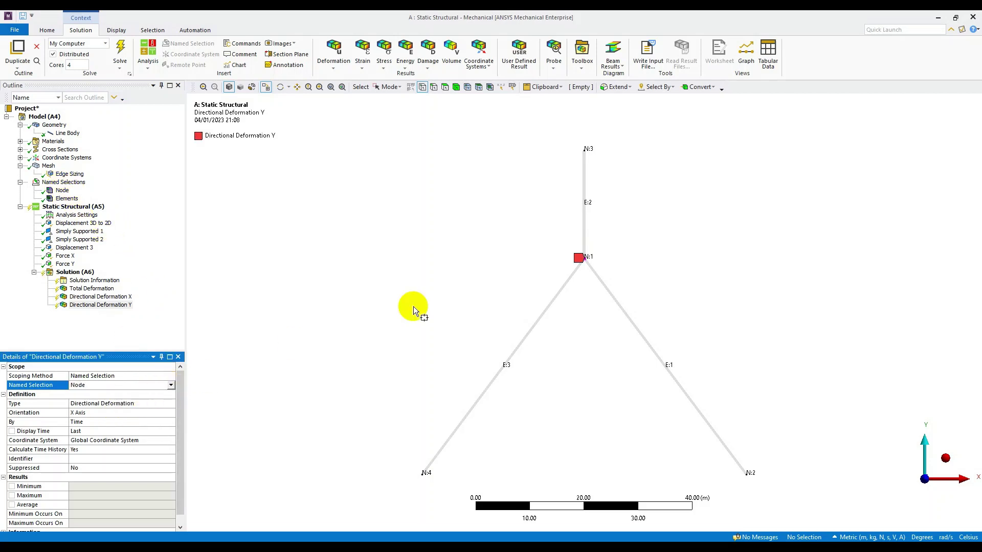
# Set the orientation of the Directional Deformation Y result to Y Axis.
pyautogui.click(125, 413)
pyautogui.click(172, 413)
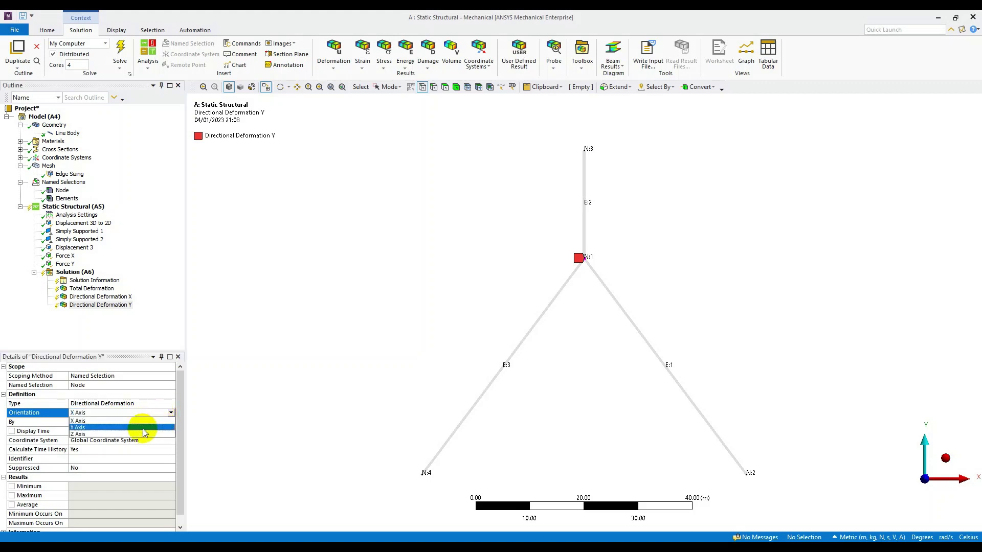
pyautogui.click(142, 428)
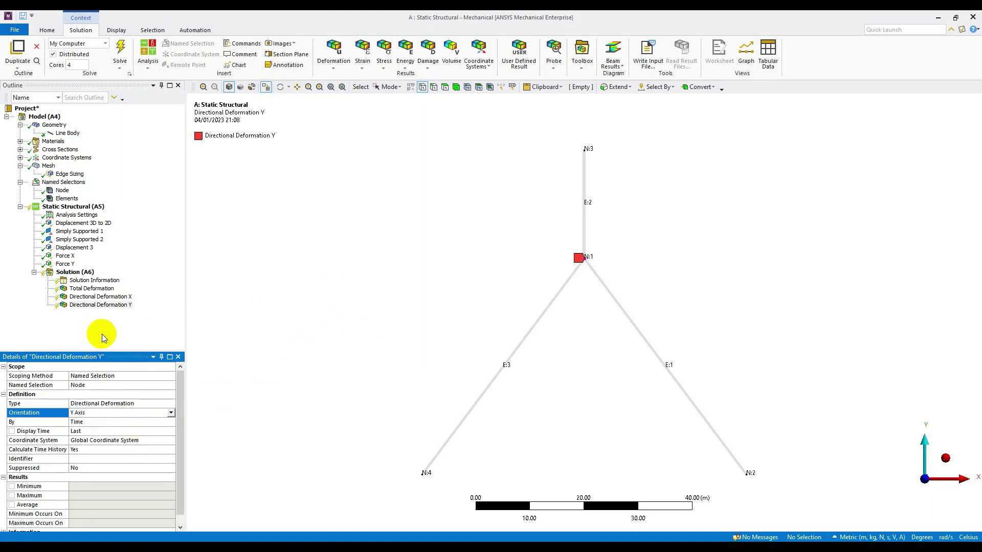
pyautogui.click(97, 305)
pyautogui.click(110, 305)
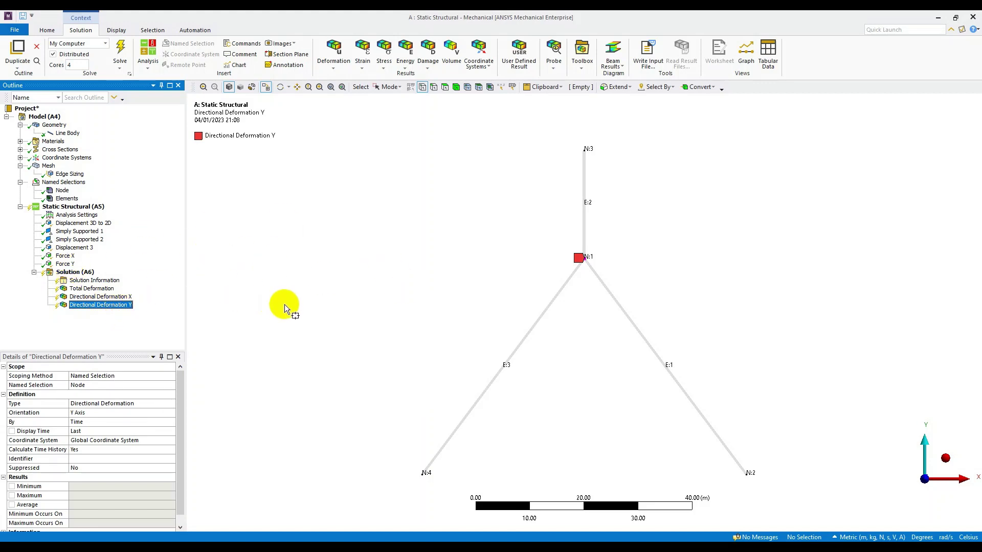
pyautogui.press('Return')
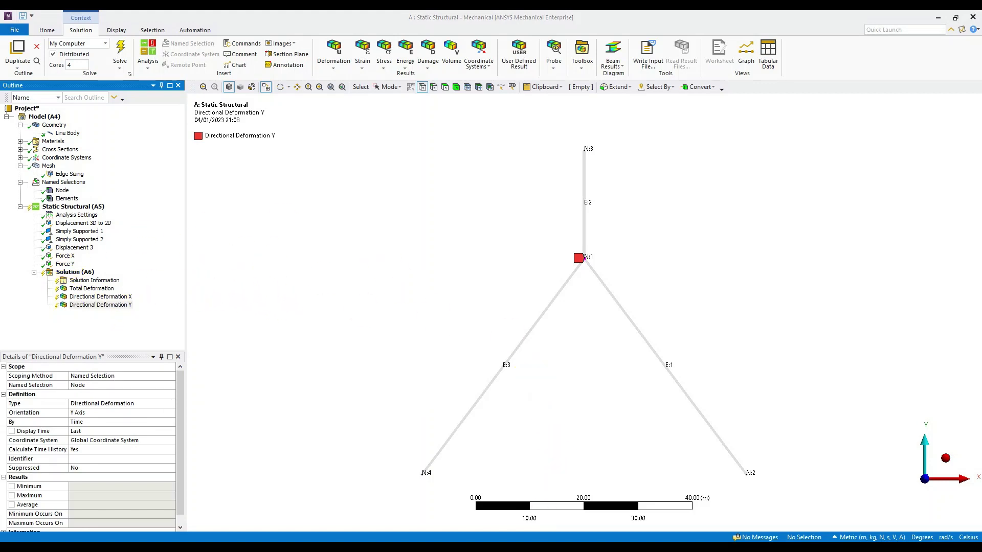
# Check the beam result instructions in the PowerPoint slide, return to Mechanical, and add an Axial Force beam result to the Solution.
pyautogui.hotkey('alt', 'Tab')
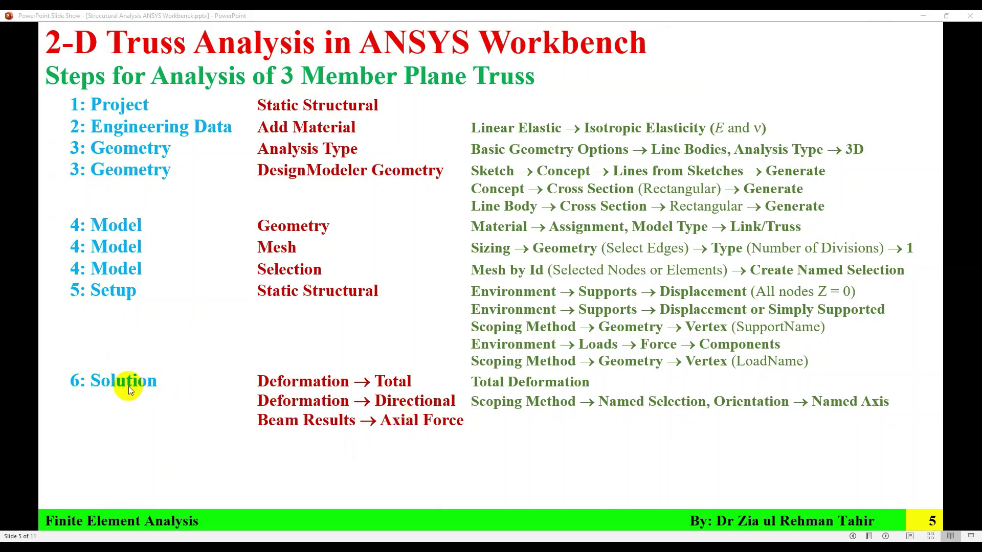
pyautogui.click(463, 440)
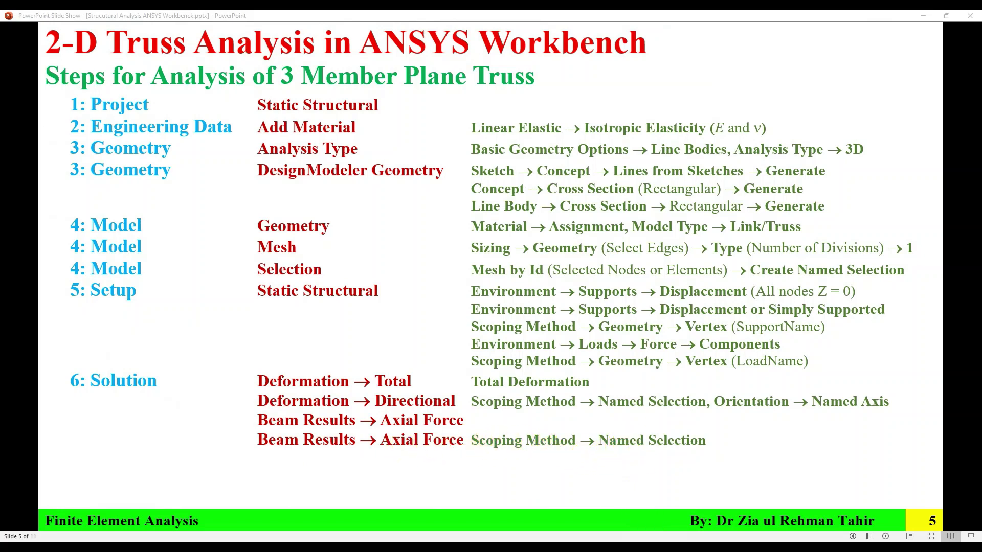
pyautogui.hotkey('alt', 'Tab')
pyautogui.click(75, 272)
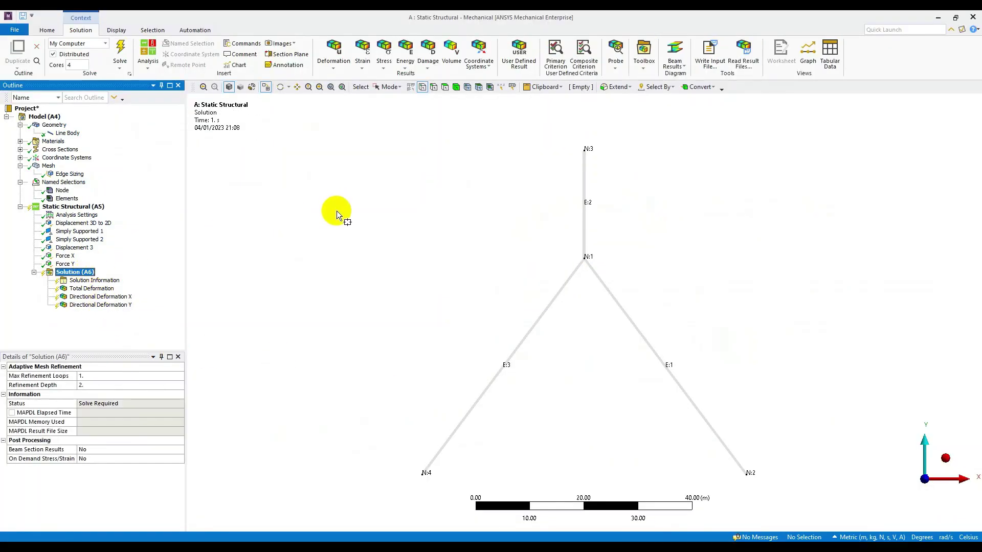
pyautogui.click(678, 60)
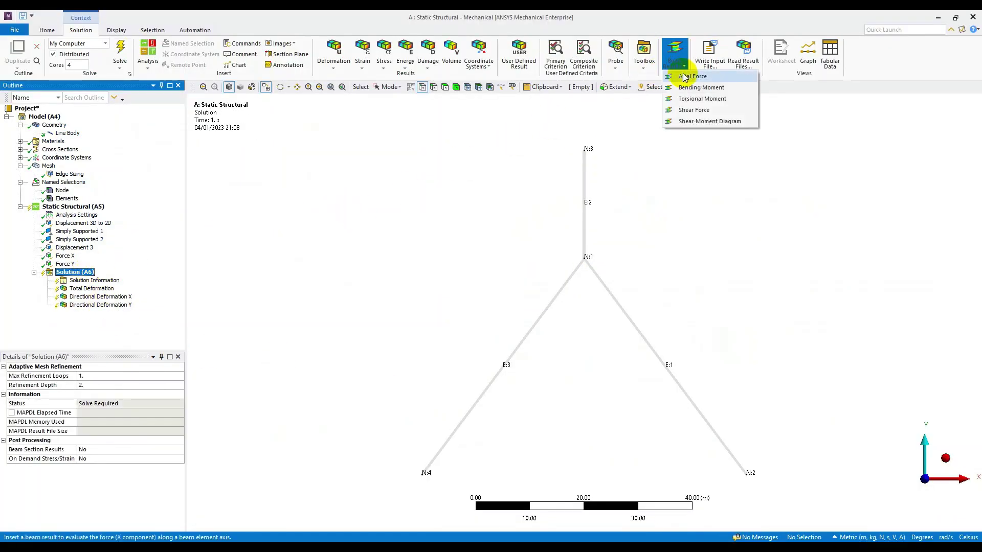
pyautogui.click(685, 77)
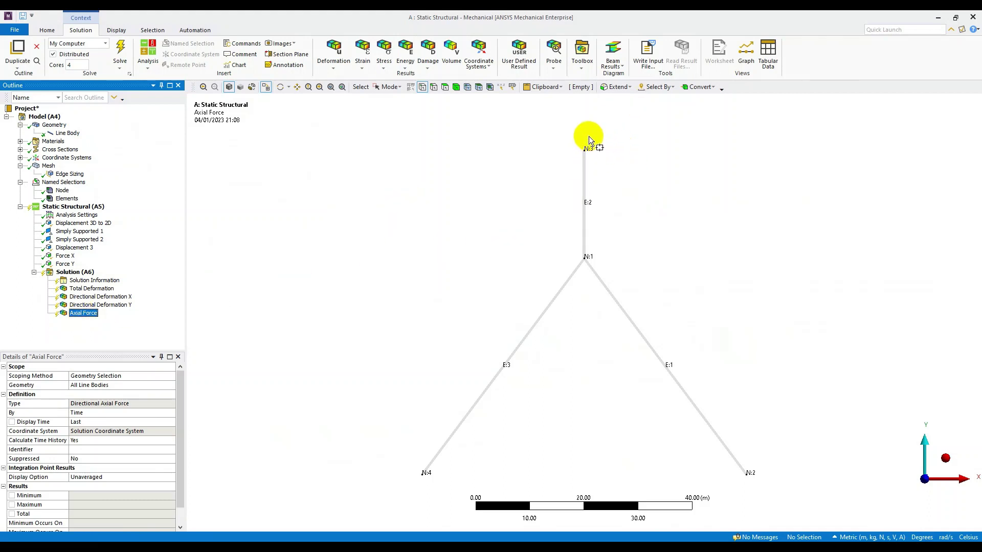
# Insert a second Axial Force beam result under the Solution and rename it Axial Force Elements.
pyautogui.click(86, 272)
pyautogui.rightClick(86, 272)
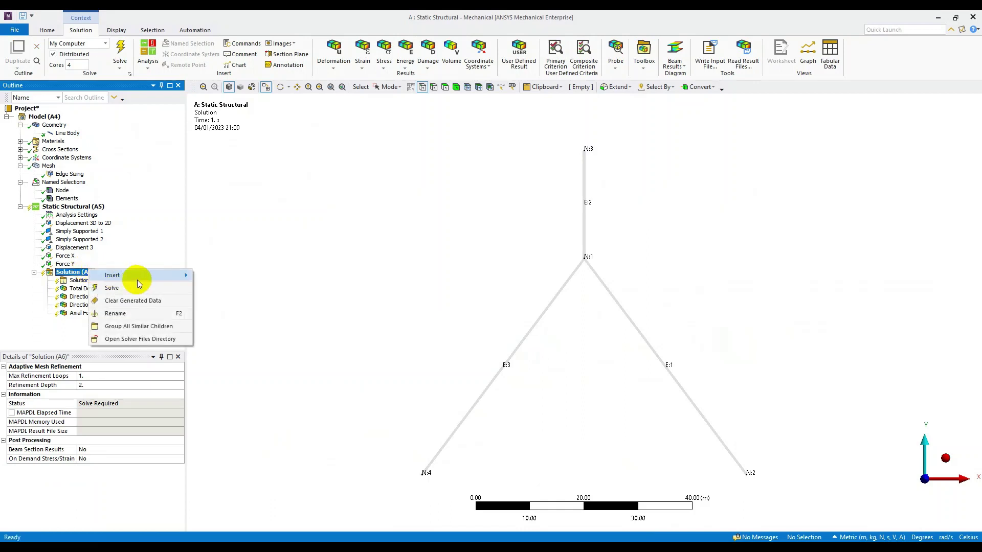
pyautogui.moveTo(137, 276)
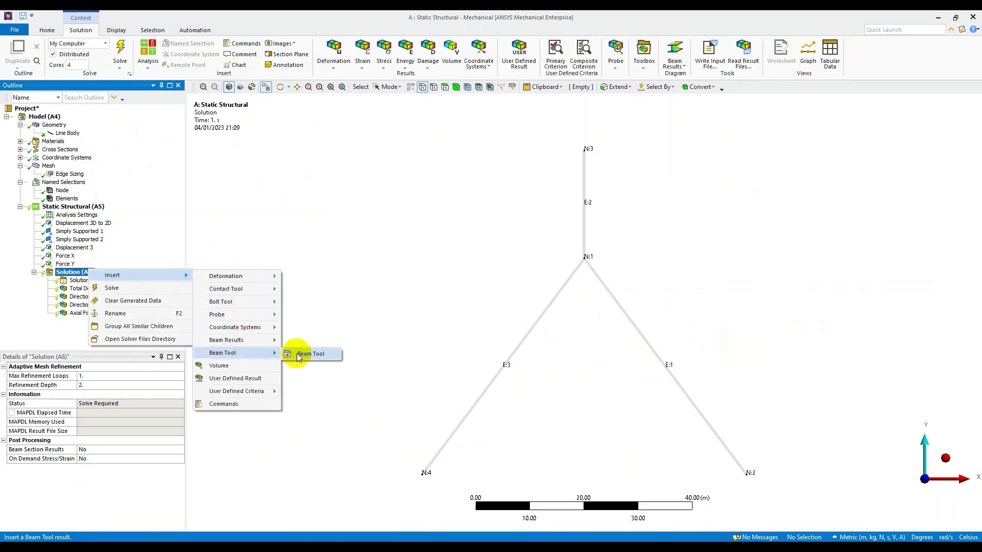
pyautogui.moveTo(266, 341)
pyautogui.click(297, 340)
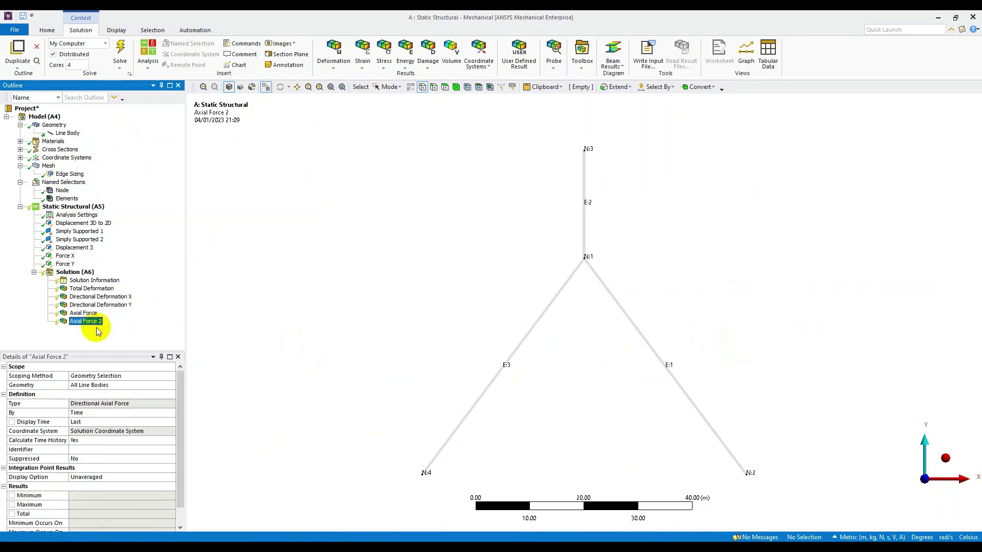
pyautogui.click(97, 325)
pyautogui.click(98, 326)
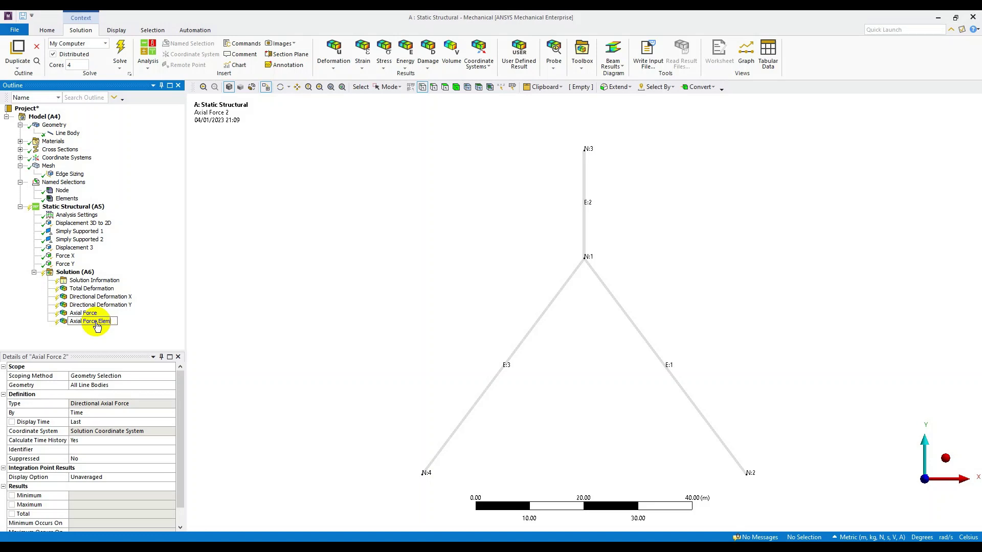
pyautogui.write('Elements')
pyautogui.press('Return')
# Scope the Axial Force Elements result by Named Selection, using the Elements selection.
pyautogui.click(148, 376)
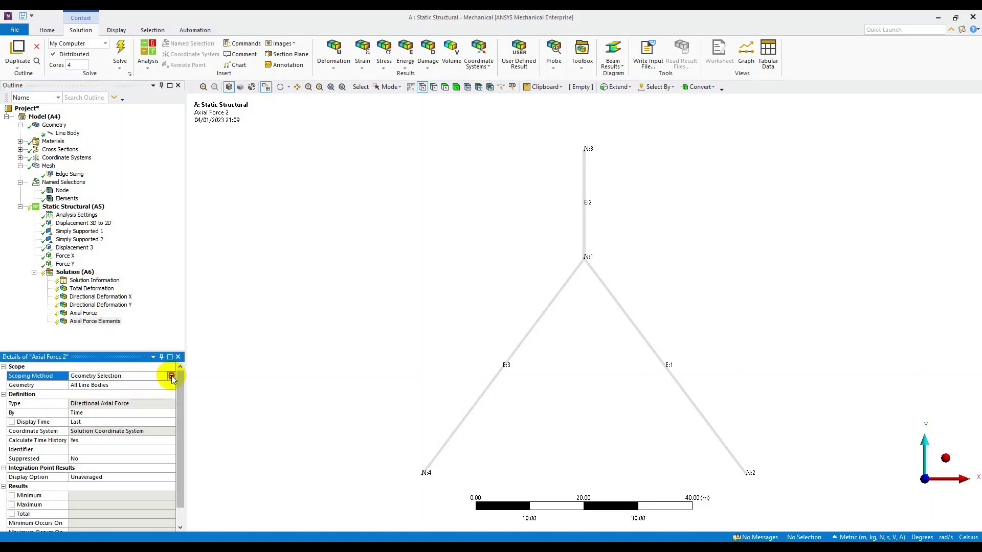
pyautogui.click(171, 376)
pyautogui.click(146, 391)
pyautogui.click(141, 385)
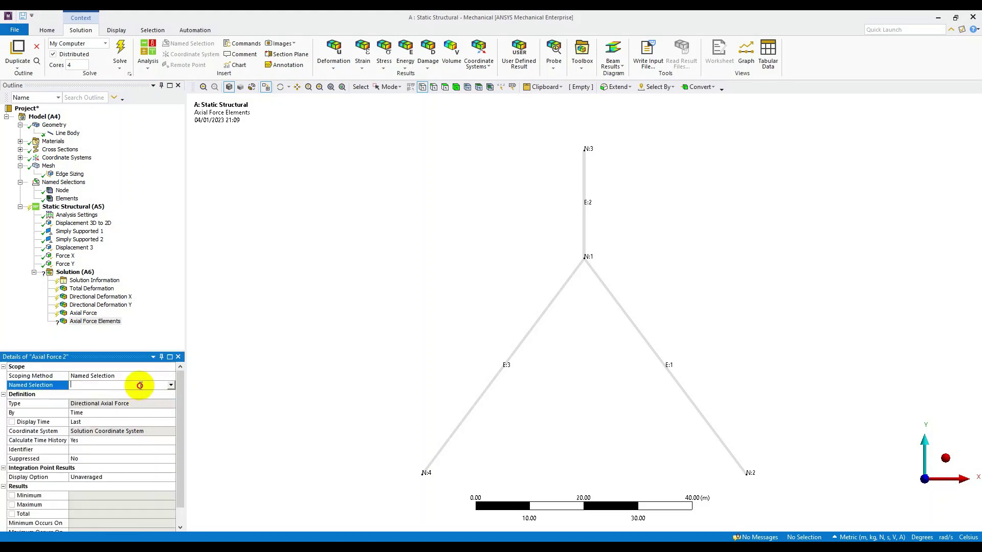
pyautogui.click(171, 387)
pyautogui.click(152, 398)
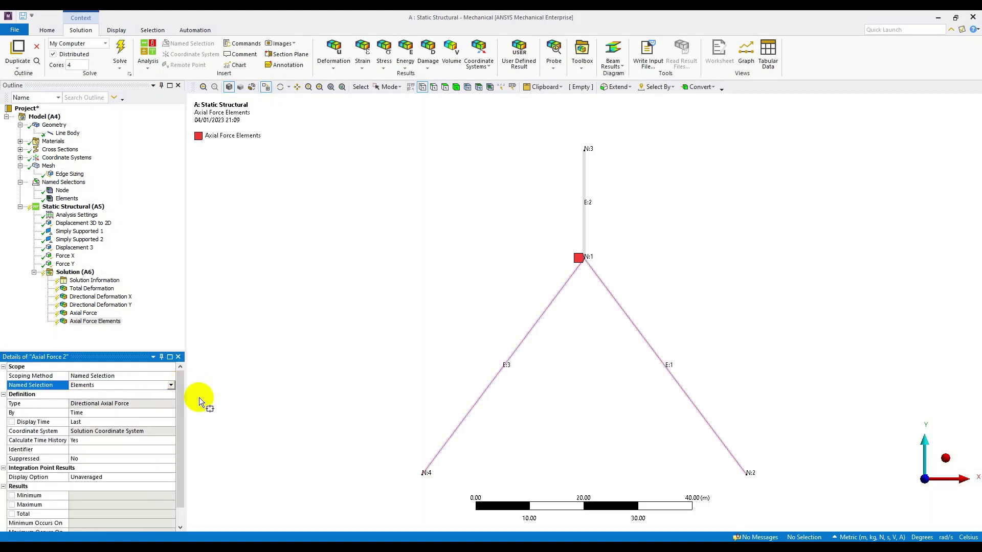
pyautogui.click(132, 338)
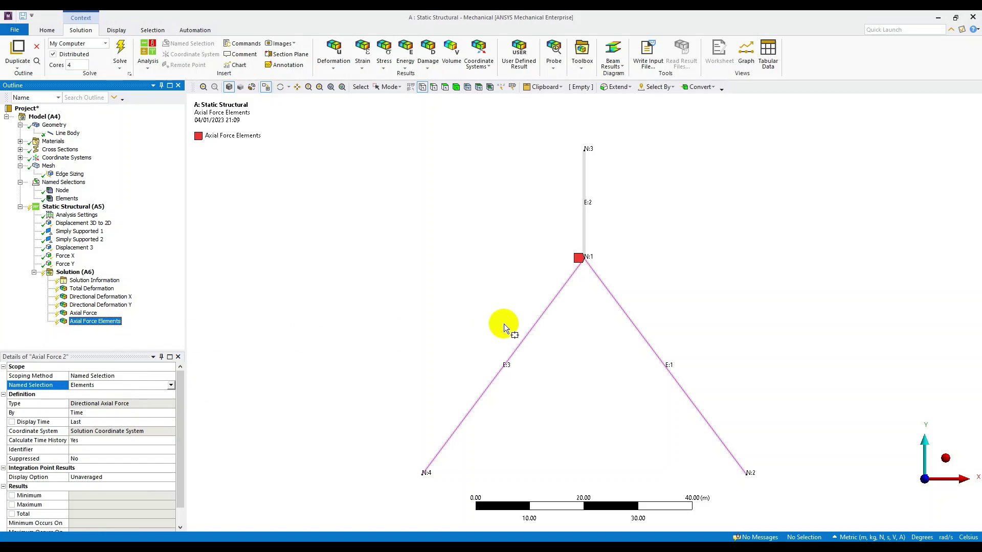
# Check the next instruction in the PowerPoint slide, return to Mechanical, and solve the static structural analysis.
pyautogui.hotkey('alt', 'Tab')
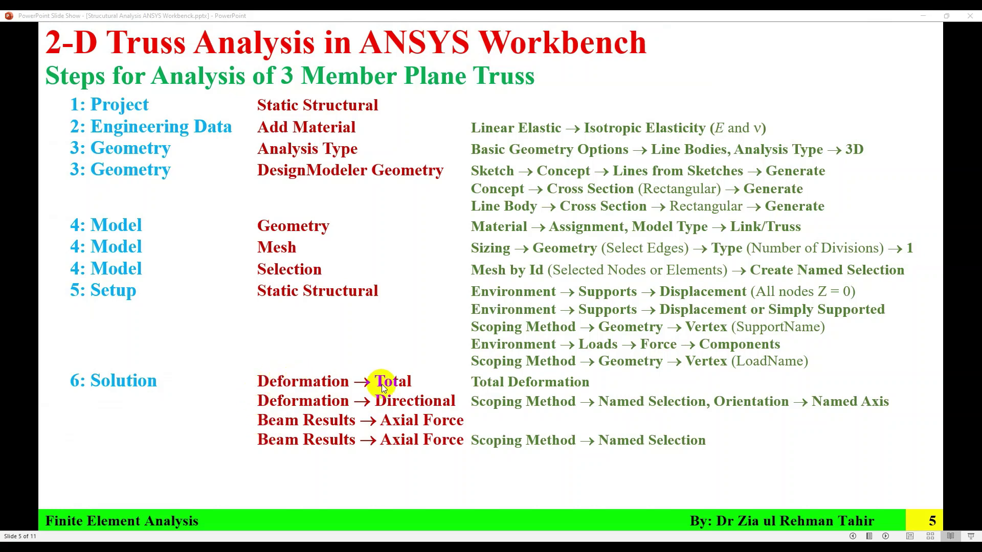
pyautogui.click(294, 433)
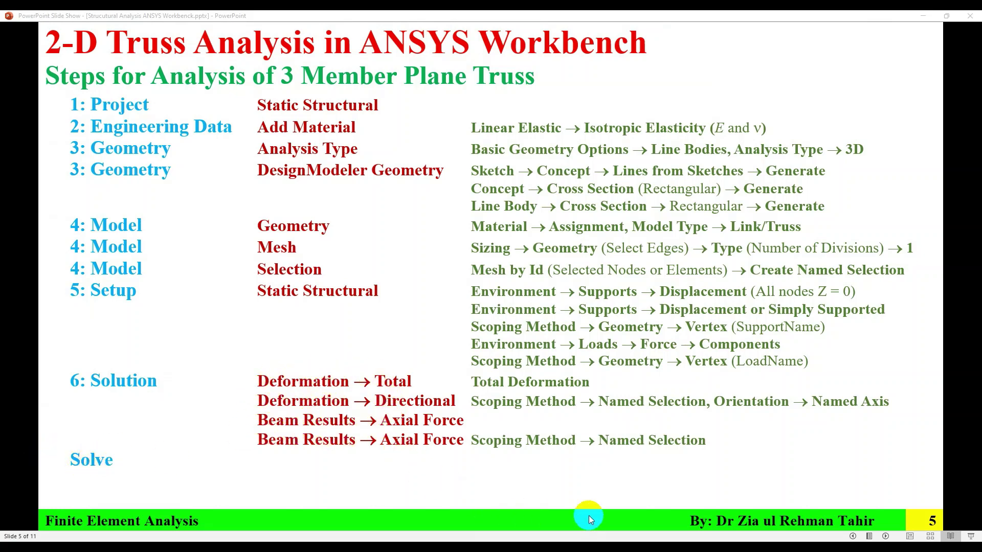
pyautogui.hotkey('alt', 'Tab')
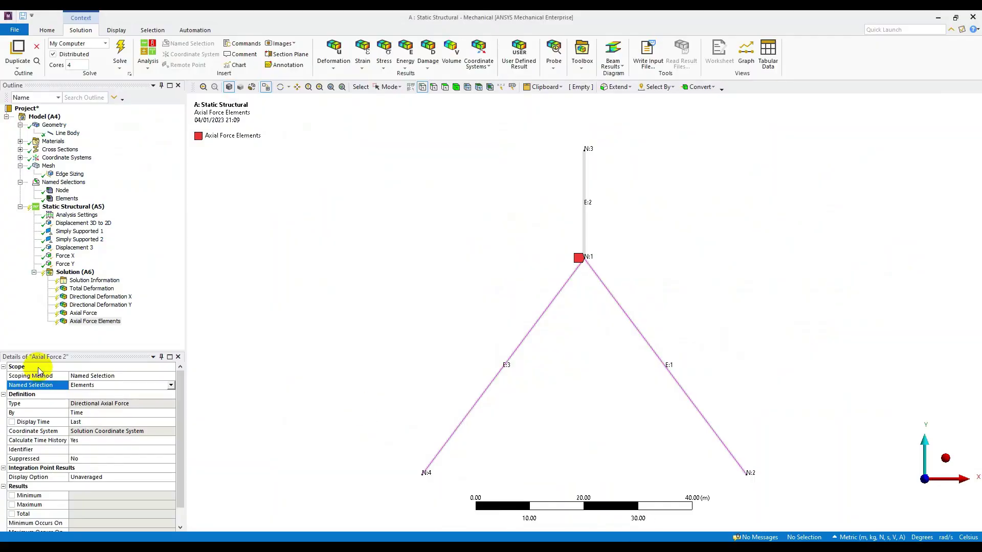
pyautogui.click(72, 272)
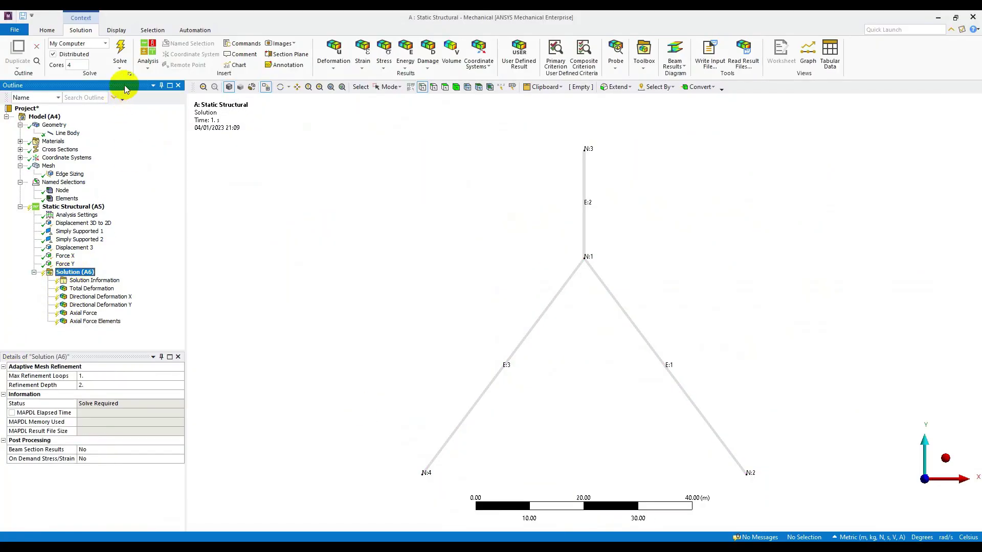
pyautogui.click(120, 52)
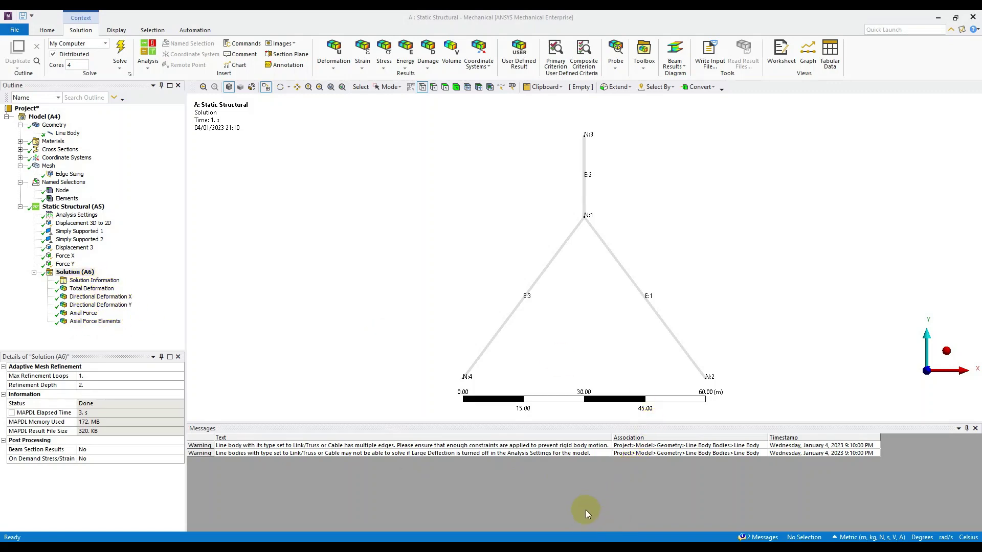
# Read the results instruction in the PowerPoint slide, return to Mechanical, and display the Total Deformation result.
pyautogui.hotkey('alt', 'Tab')
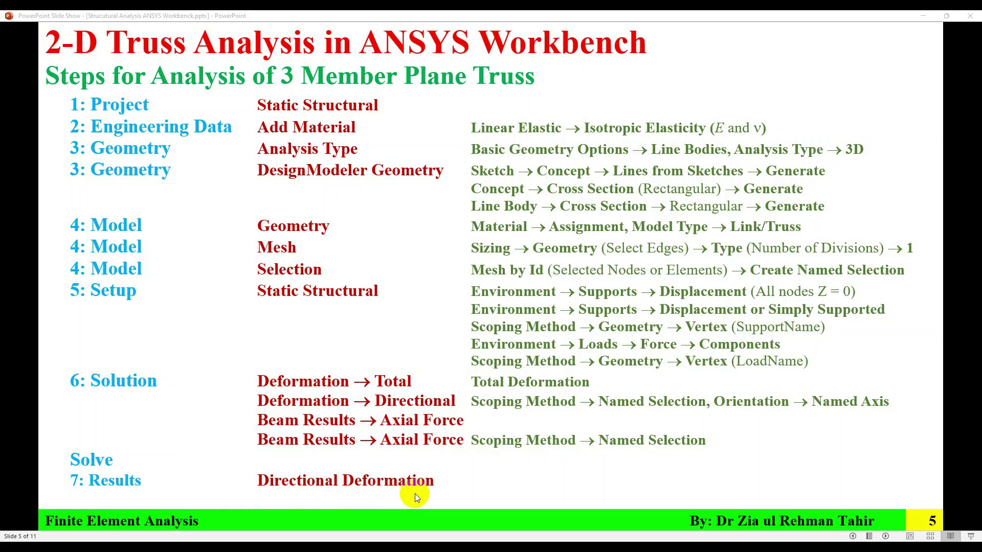
pyautogui.hotkey('alt', 'Tab')
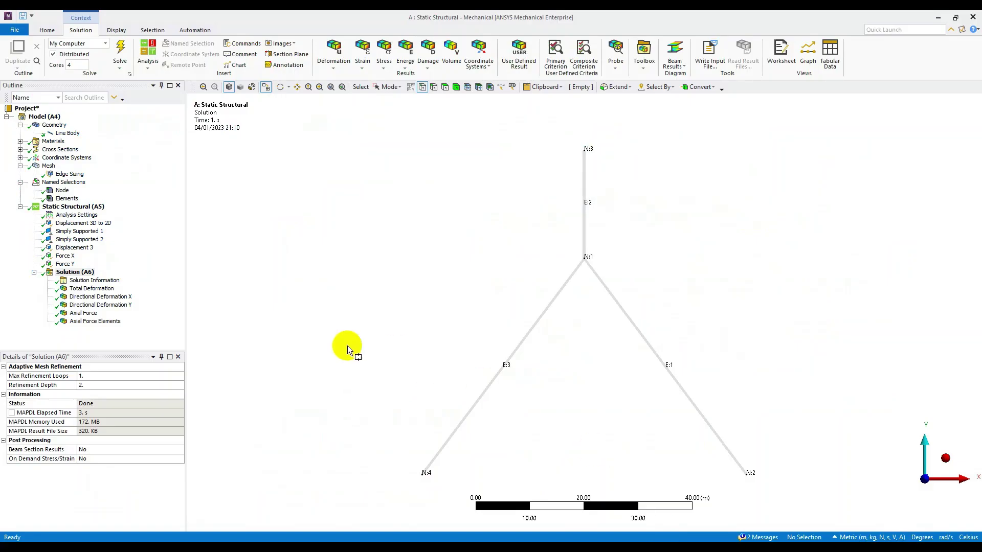
pyautogui.click(92, 289)
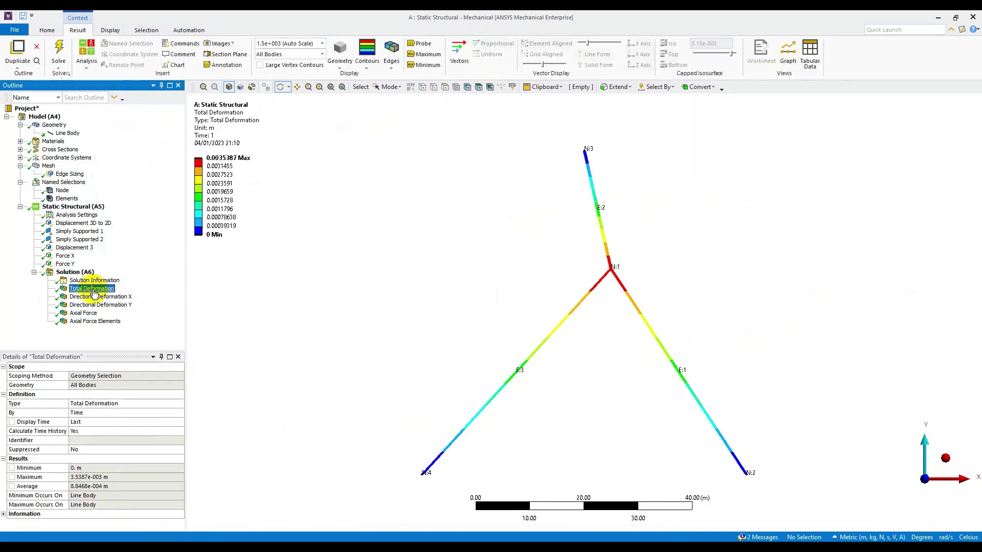
# Show the tabular data for the Total Deformation result and overlay the undeformed wireframe on the deformed truss.
pyautogui.click(810, 49)
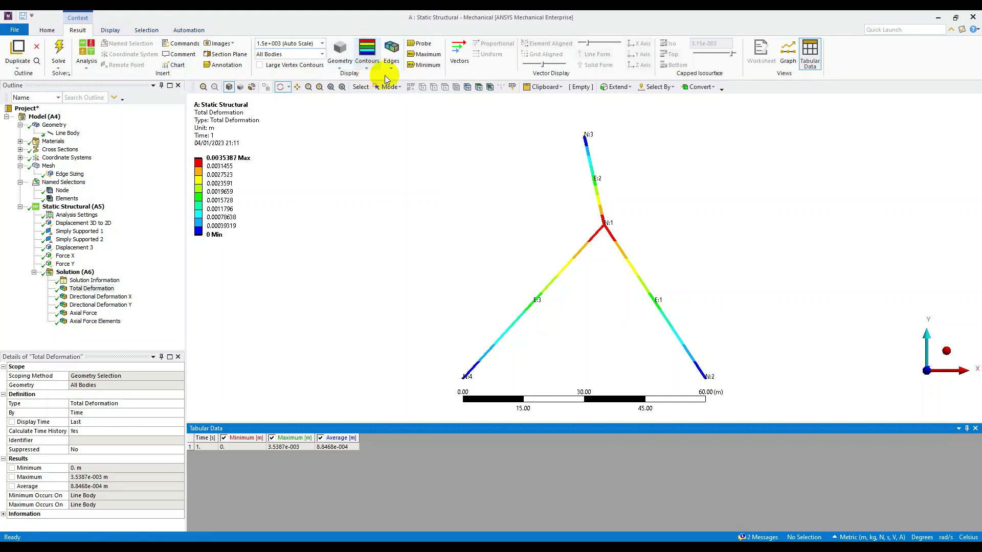
pyautogui.click(391, 61)
pyautogui.click(406, 89)
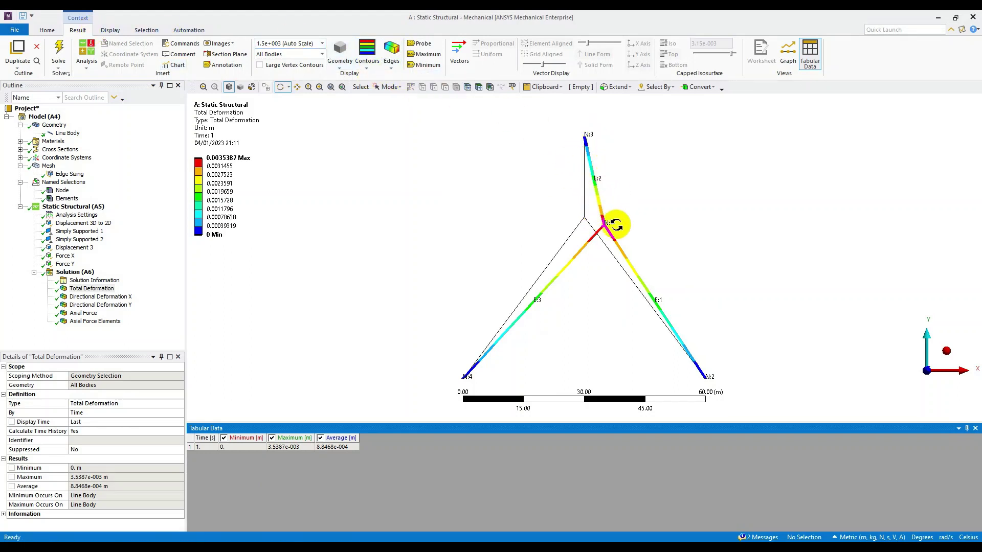
# Display the Directional Deformation X result and switch the unit system to Metric (mm, kg, N, s, mV, mA).
pyautogui.click(105, 297)
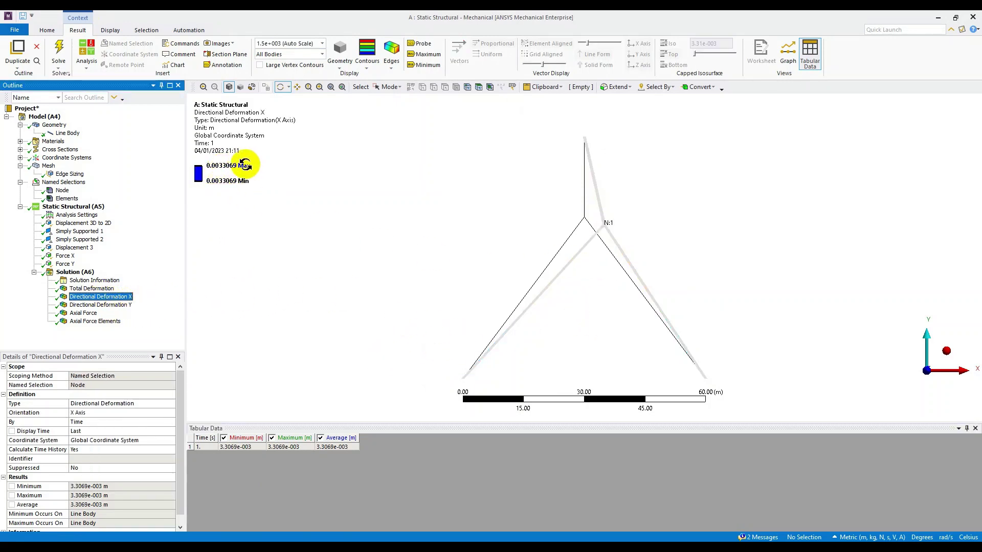
pyautogui.click(868, 538)
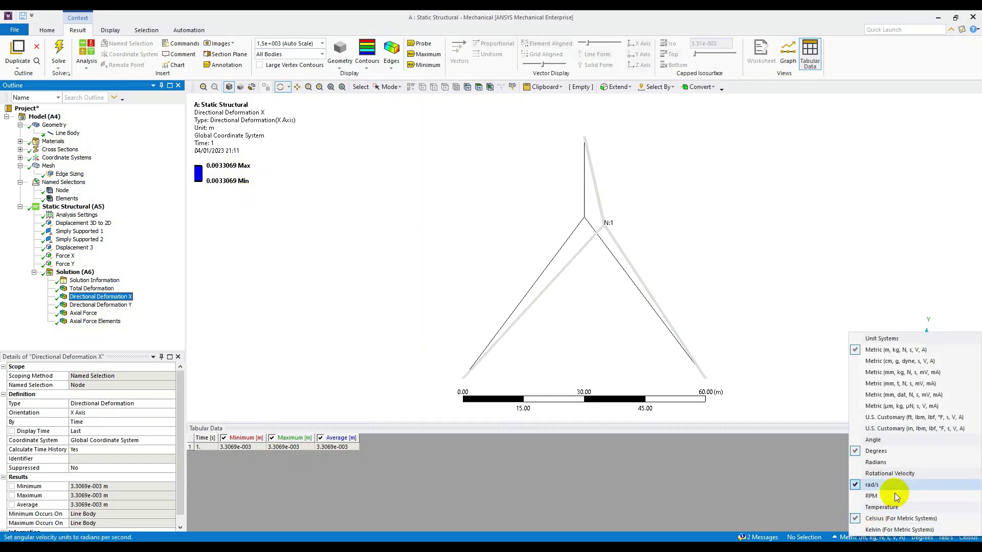
pyautogui.click(892, 373)
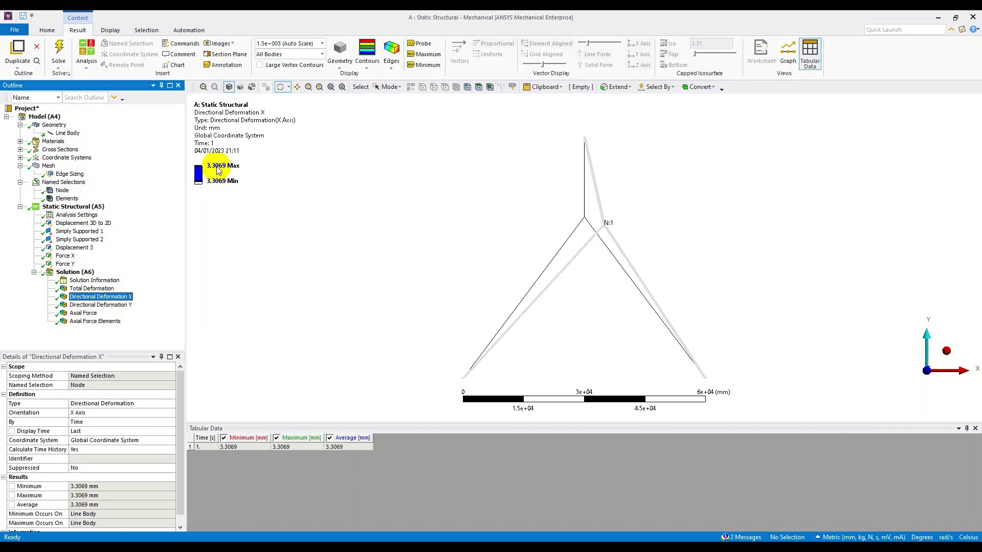
# Review the Directional Deformation Y result in millimetres and recheck the Directional Deformation X result.
pyautogui.click(120, 305)
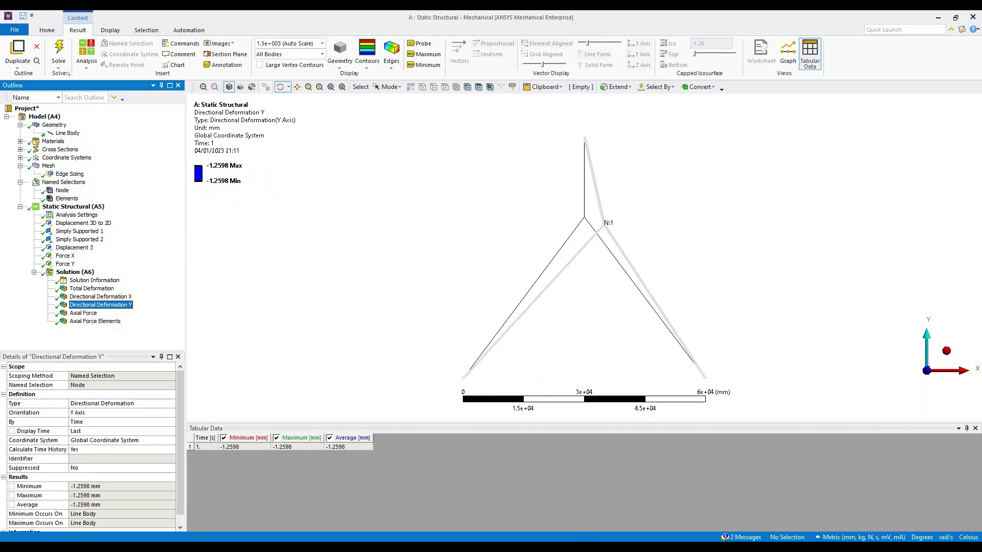
pyautogui.hotkey('alt', 'Tab')
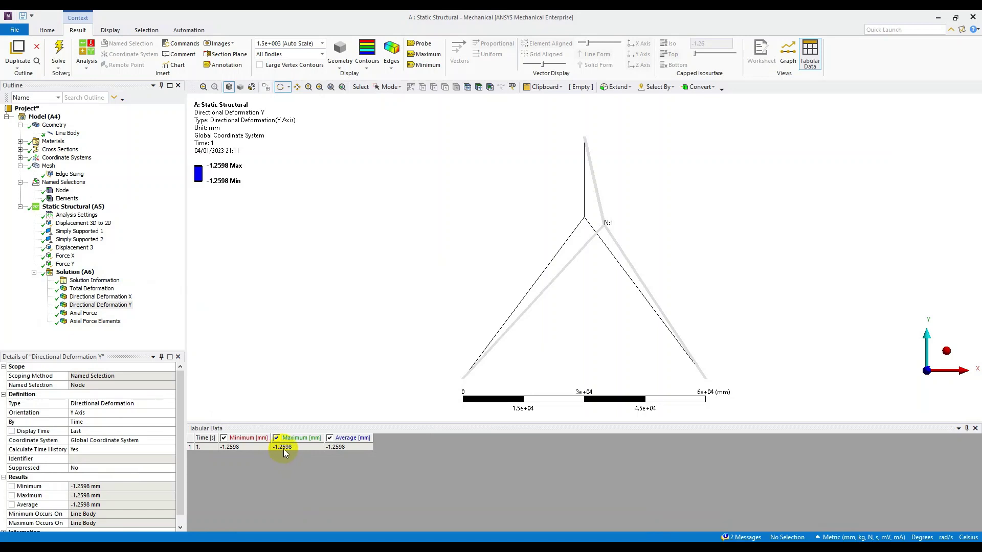
pyautogui.click(130, 297)
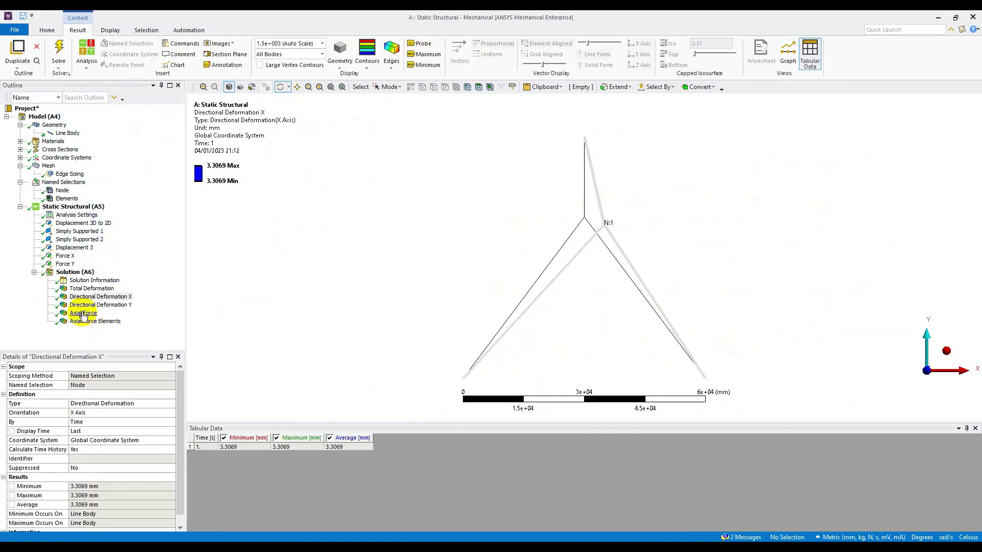
# Examine the Axial Force result for all members and the Axial Force Elements result for the two inclined members.
pyautogui.click(83, 313)
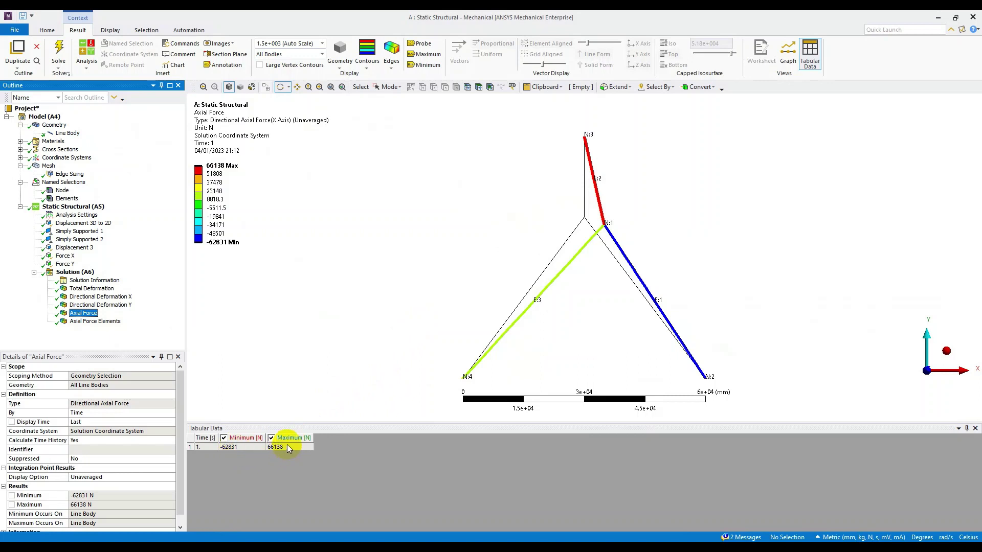
pyautogui.click(105, 322)
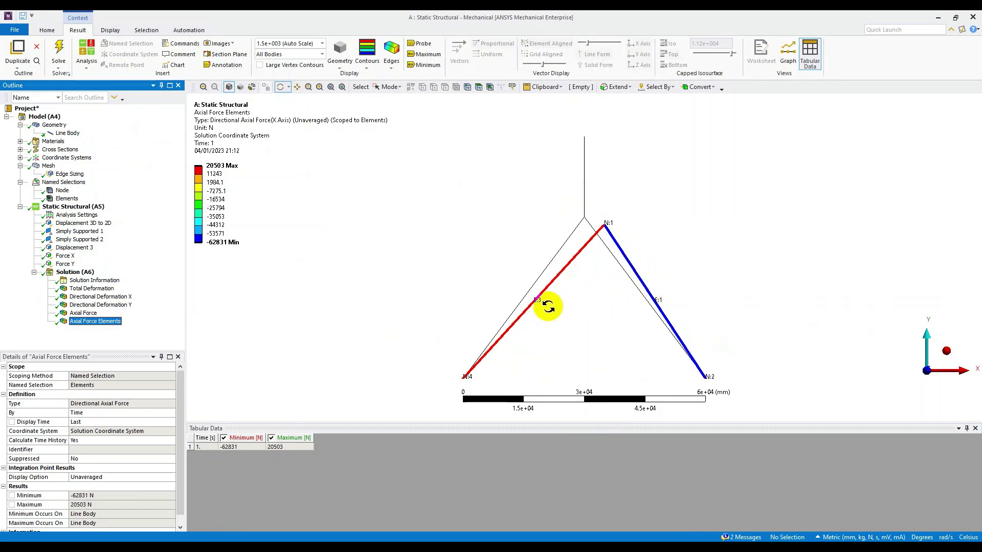
pyautogui.click(420, 44)
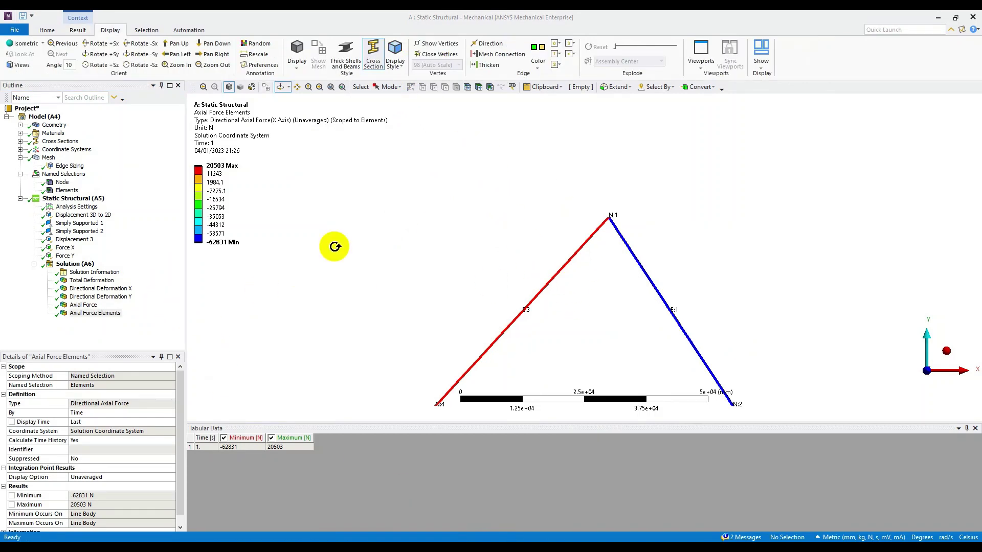
pyautogui.click(81, 314)
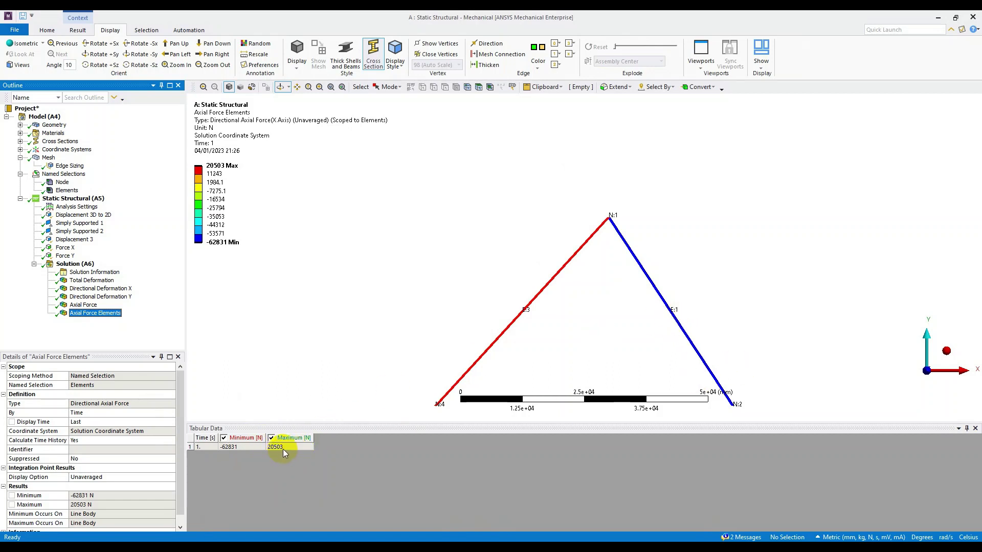
# Compare the axial forces with the answers for members 1 and 2 on the PowerPoint problem slide and return to Mechanical.
pyautogui.hotkey('alt', 'Tab')
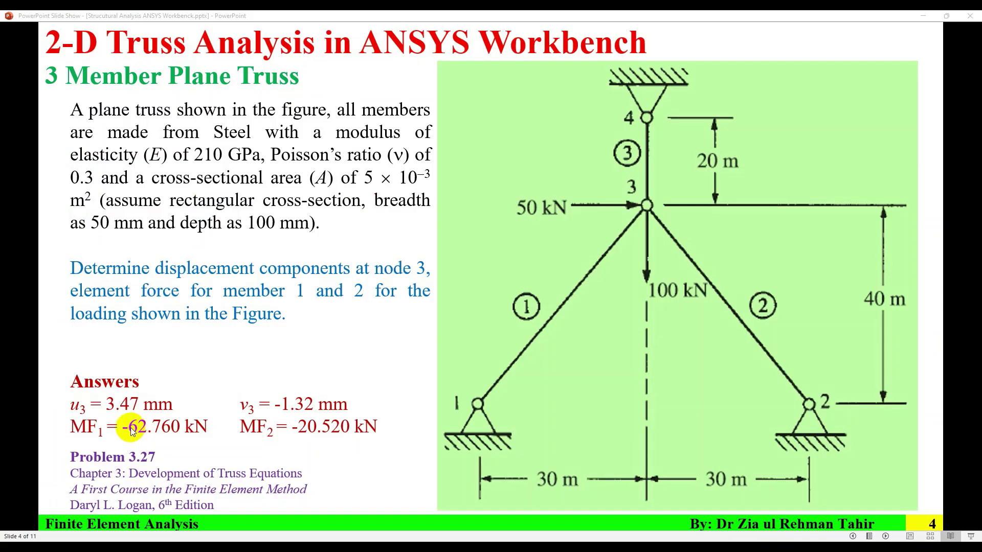
pyautogui.moveTo(515, 310); pyautogui.dragTo(528, 326)
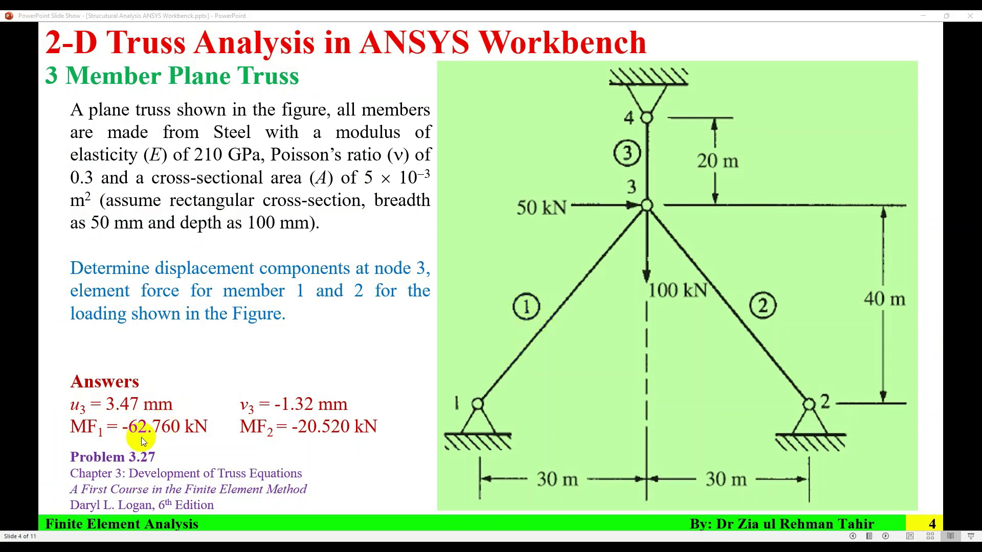
pyautogui.click(752, 356)
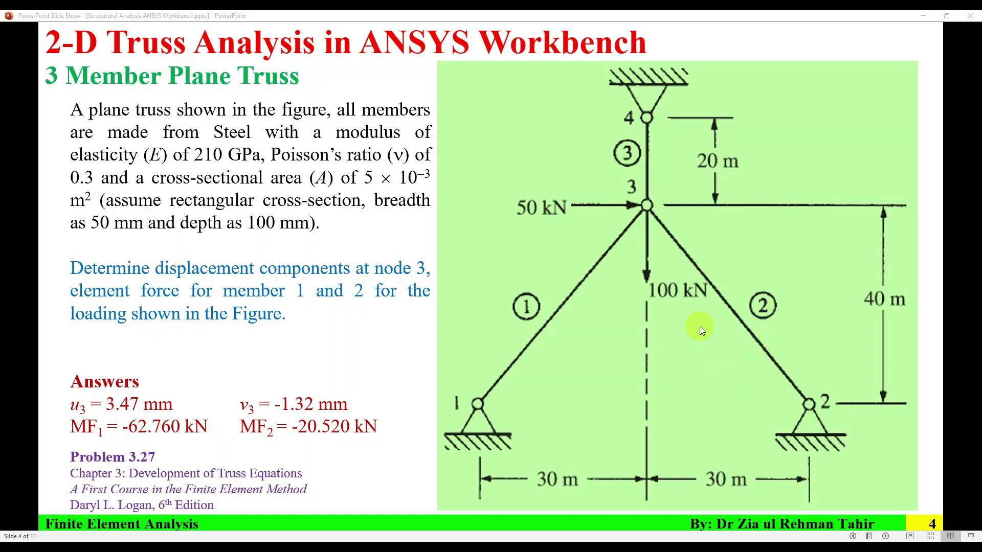
pyautogui.hotkey('alt', 'Tab')
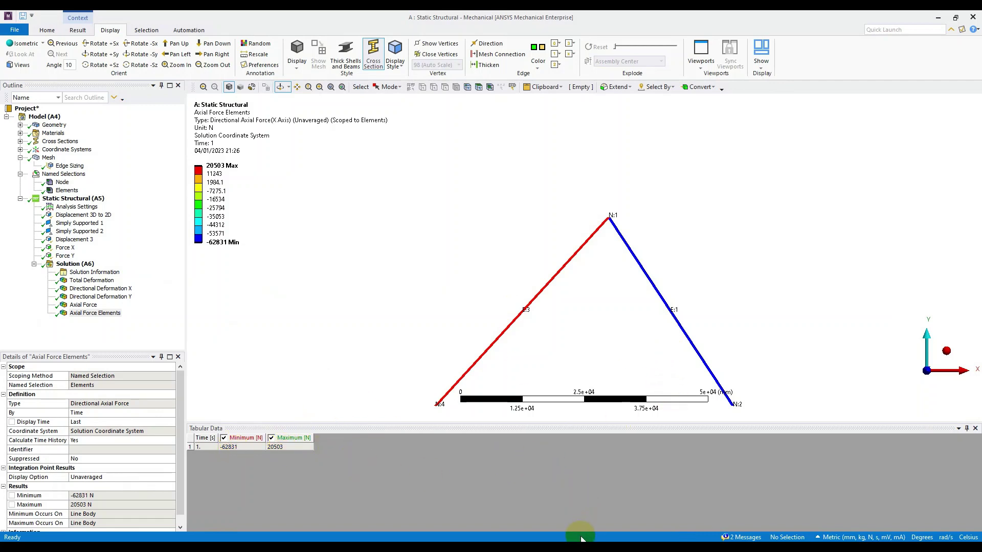
# Read the analysis steps slide in PowerPoint, switch to Workbench, and review the project's Engineering Data and DesignModeler geometry.
pyautogui.hotkey('alt', 'Tab')
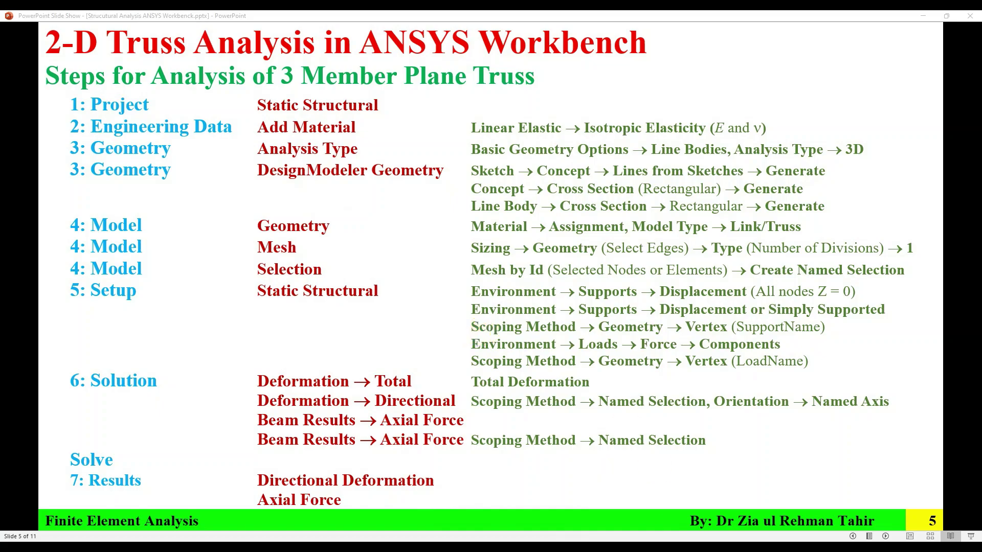
pyautogui.hotkey('alt', 'Tab')
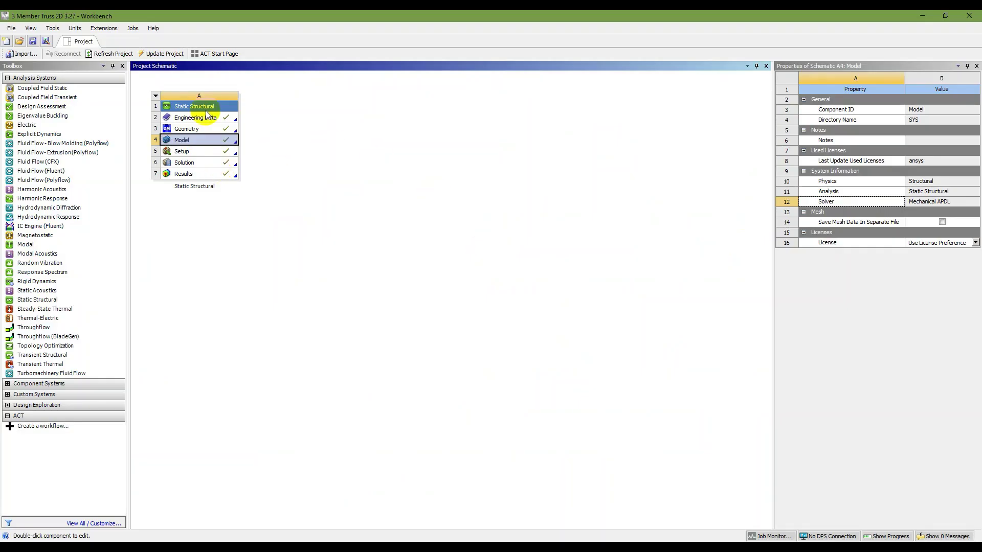
pyautogui.click(204, 106)
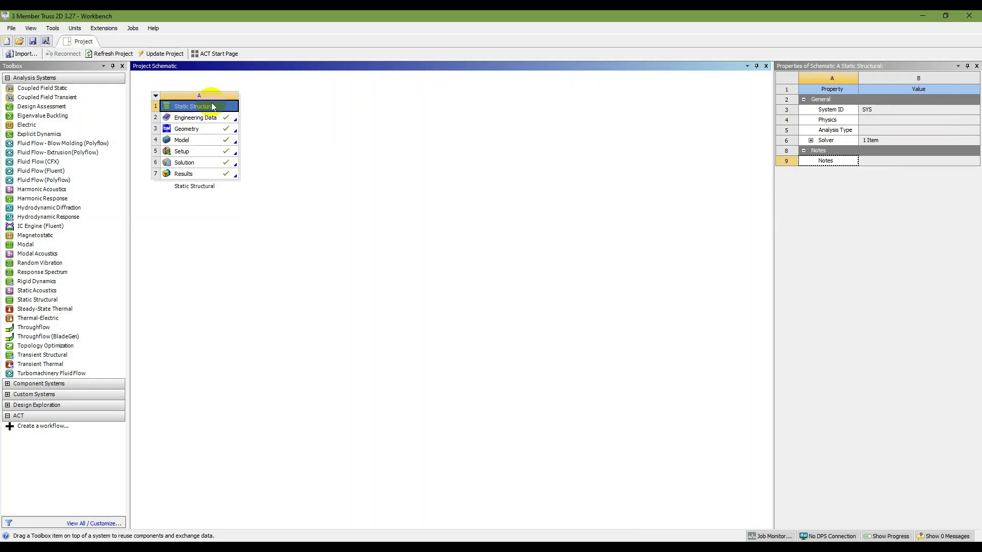
pyautogui.doubleClick(195, 117)
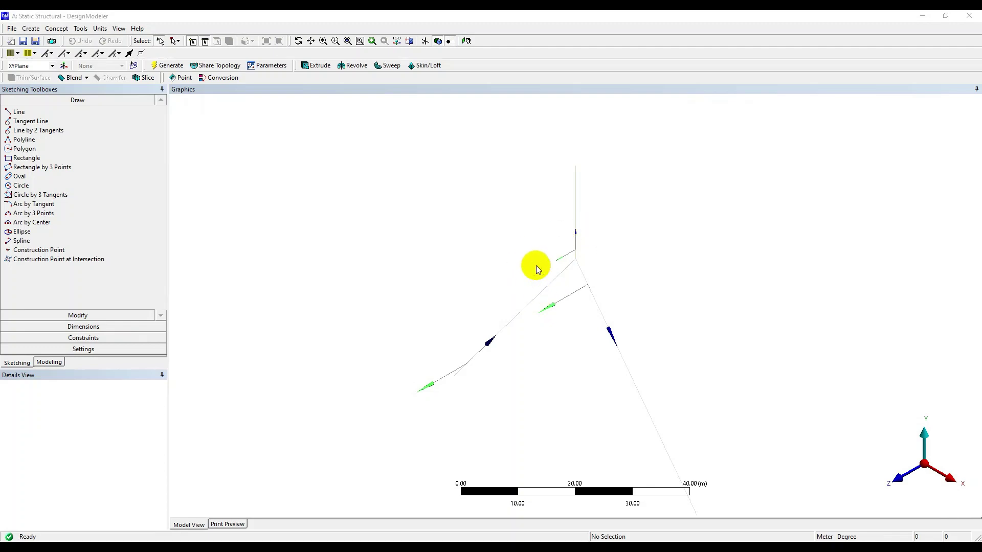
pyautogui.click(920, 15)
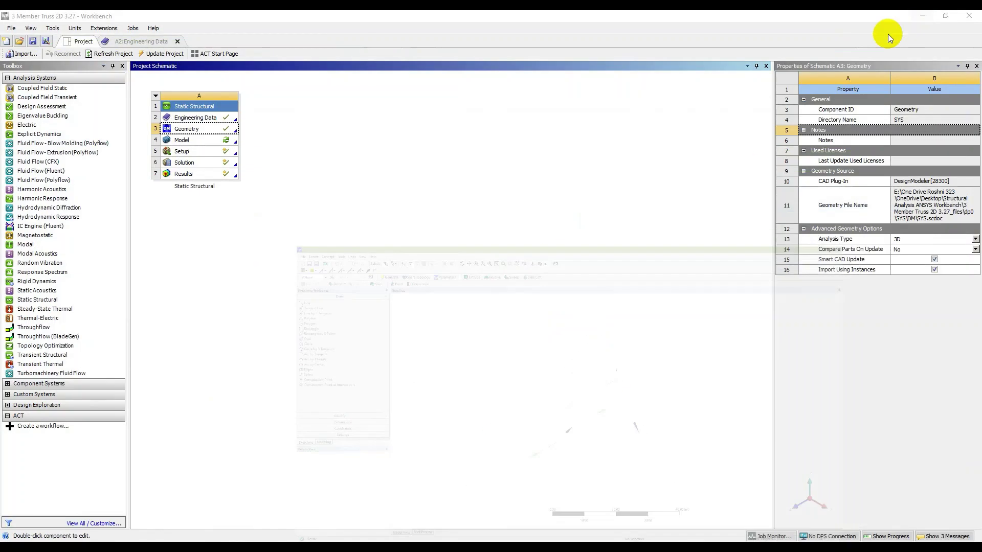
# Return to Mechanical and review the geometry, the mesh, and the Static Structural supports and loads, including Displacement 3 and Force Y.
pyautogui.moveTo(664, 547)
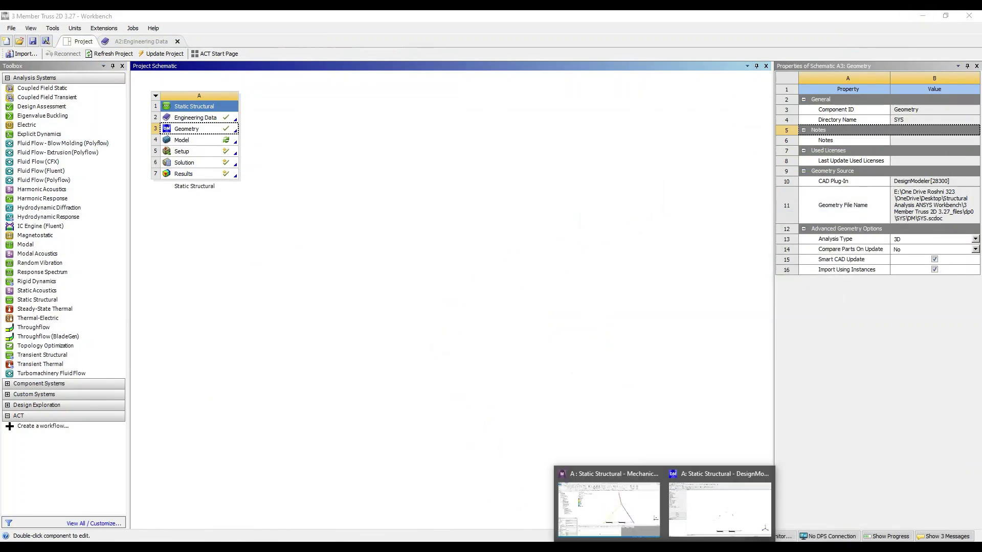
pyautogui.click(610, 515)
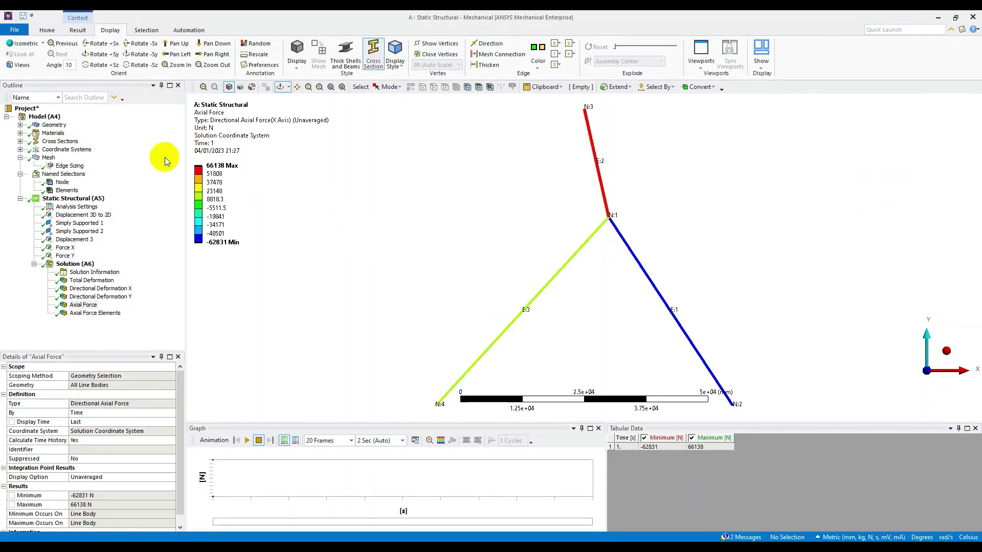
pyautogui.click(54, 126)
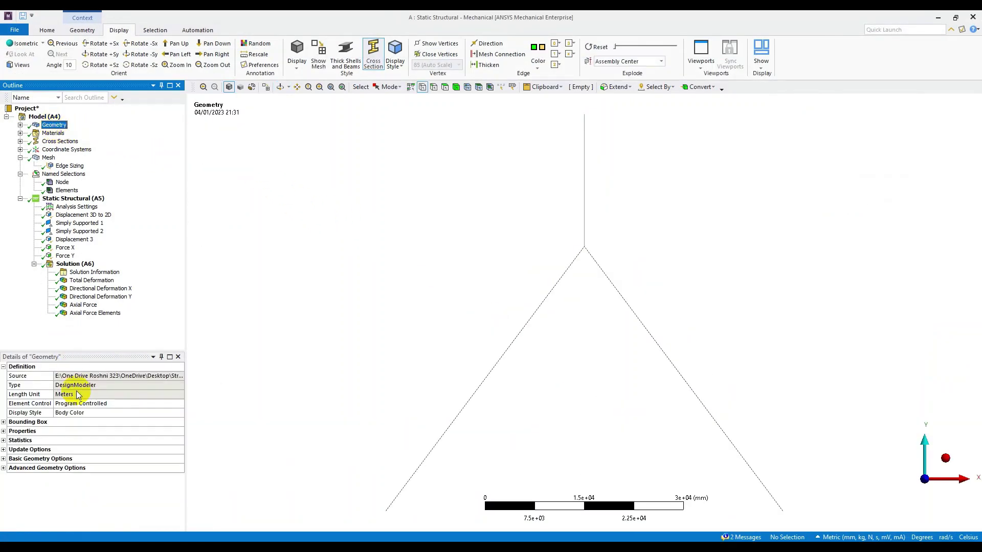
pyautogui.click(49, 157)
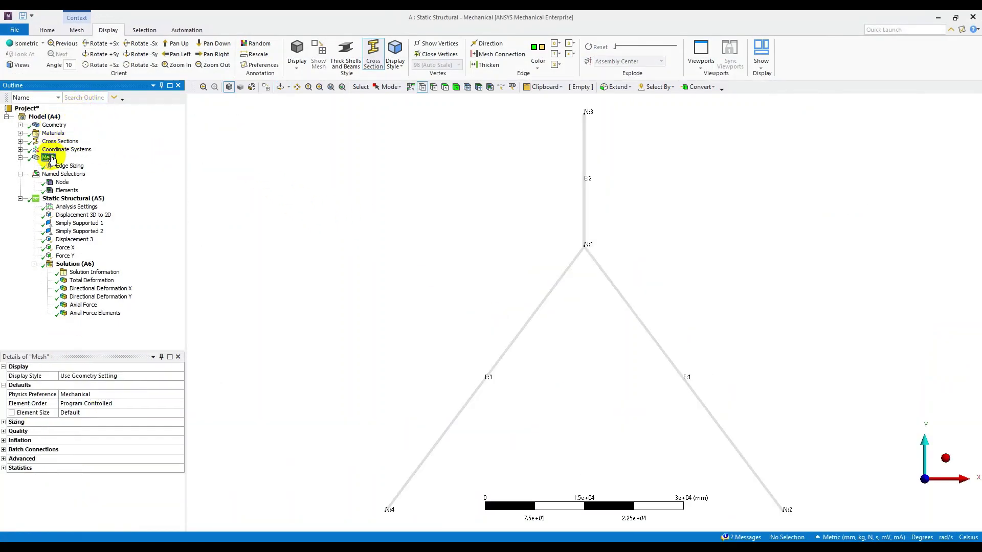
pyautogui.click(94, 198)
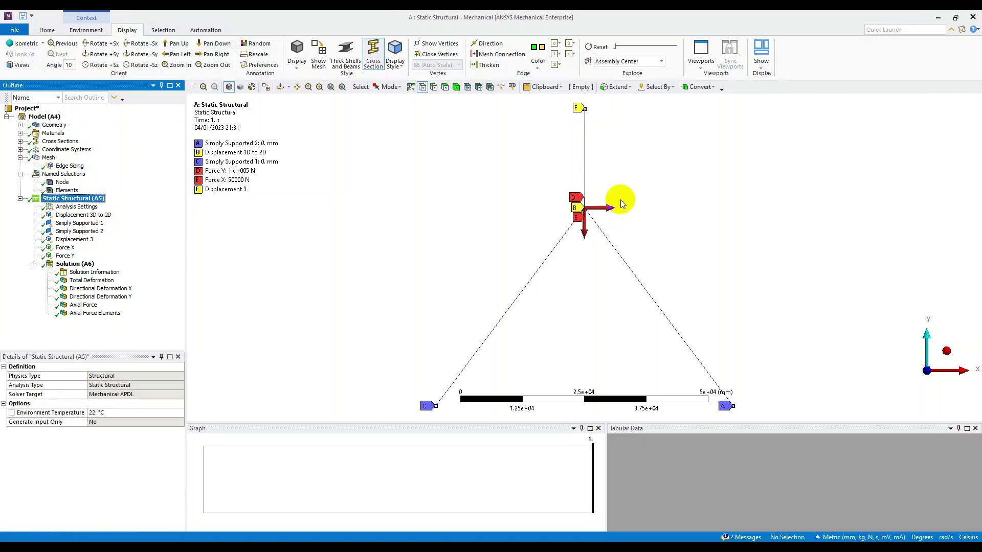
pyautogui.click(75, 239)
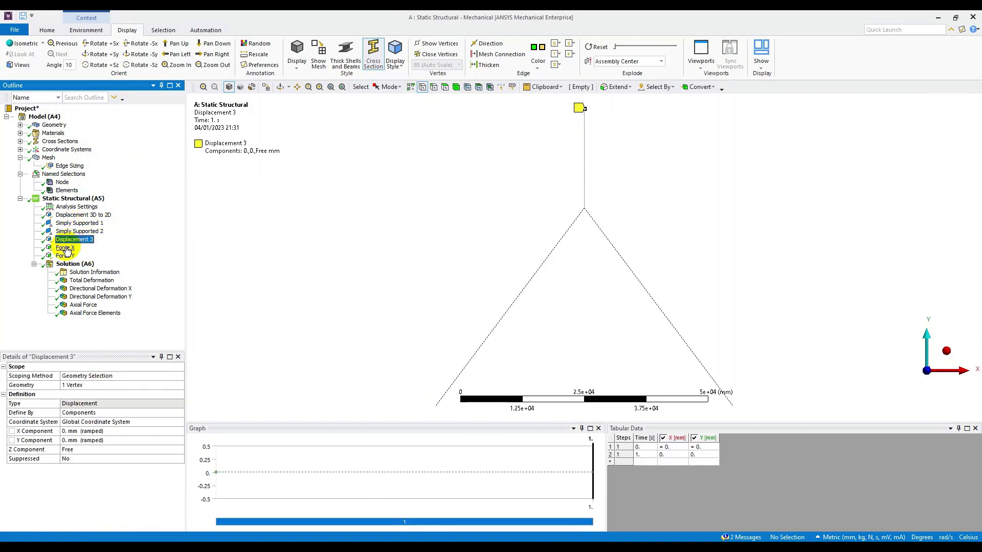
pyautogui.click(65, 256)
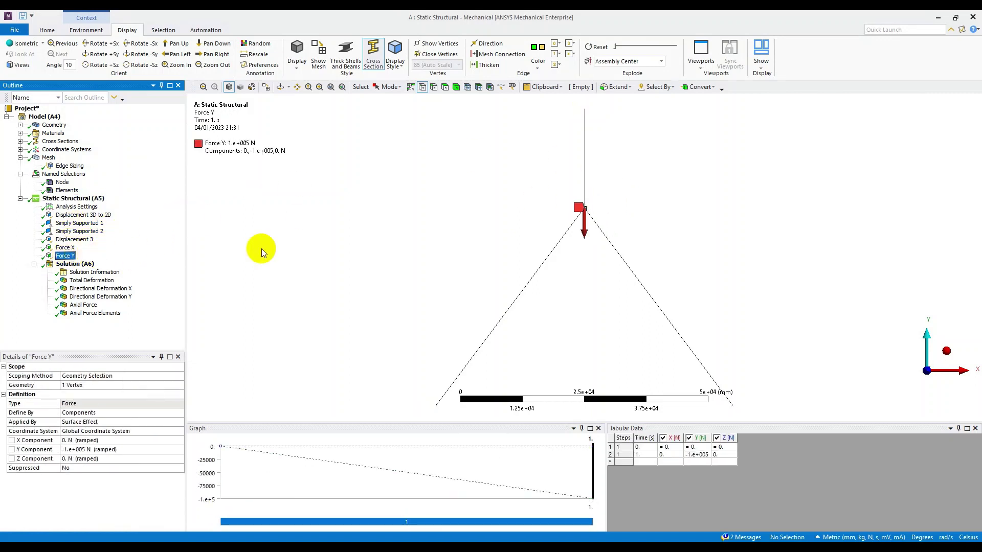
# Review the Solution's deformation and axial force results, ending with Axial Force Elements, and return to the PowerPoint steps slide.
pyautogui.click(76, 264)
pyautogui.click(93, 281)
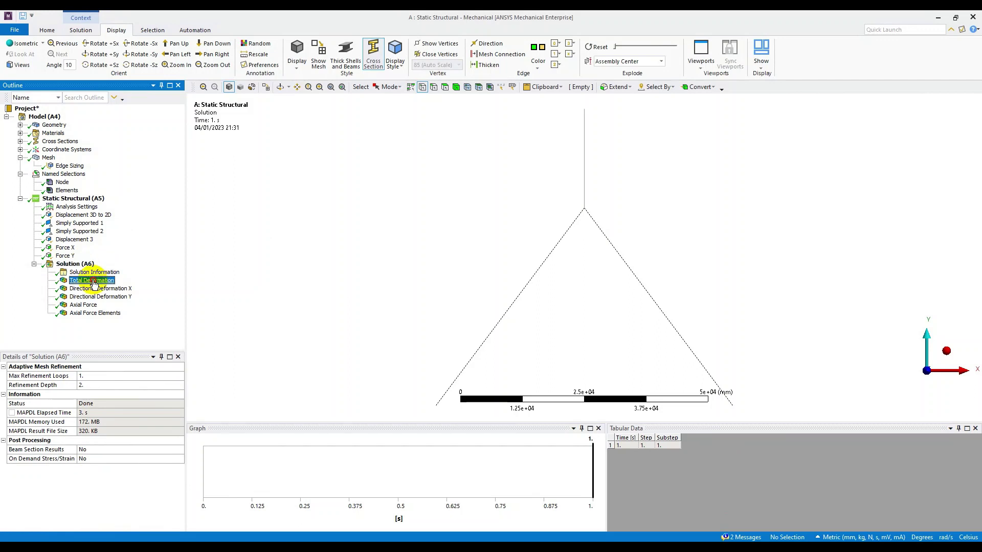
pyautogui.click(96, 290)
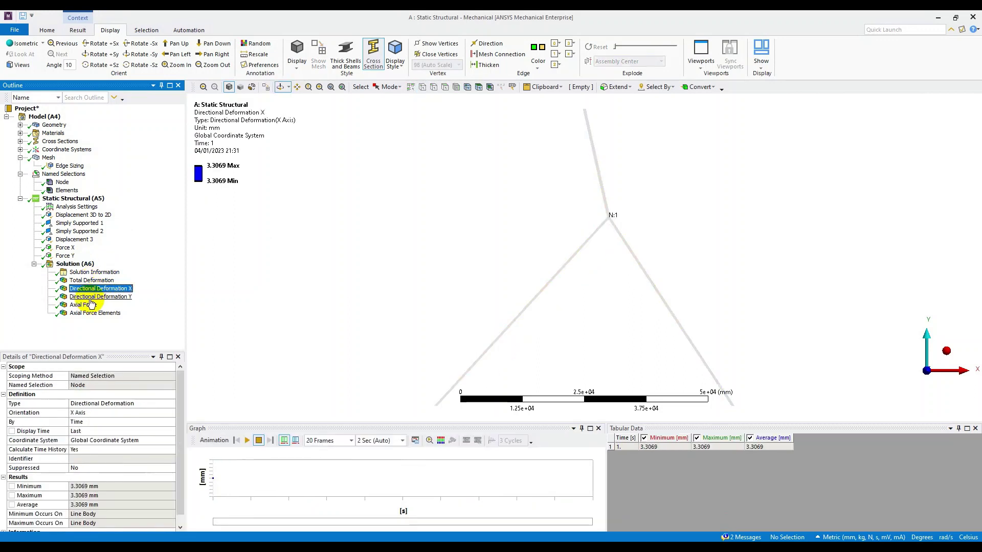
pyautogui.click(83, 305)
pyautogui.click(88, 313)
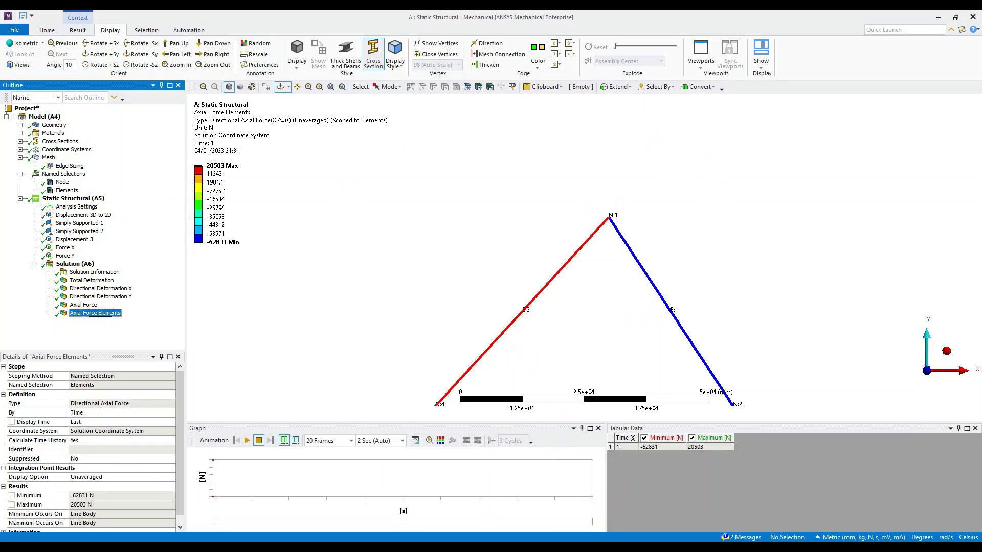
pyautogui.moveTo(614, 547)
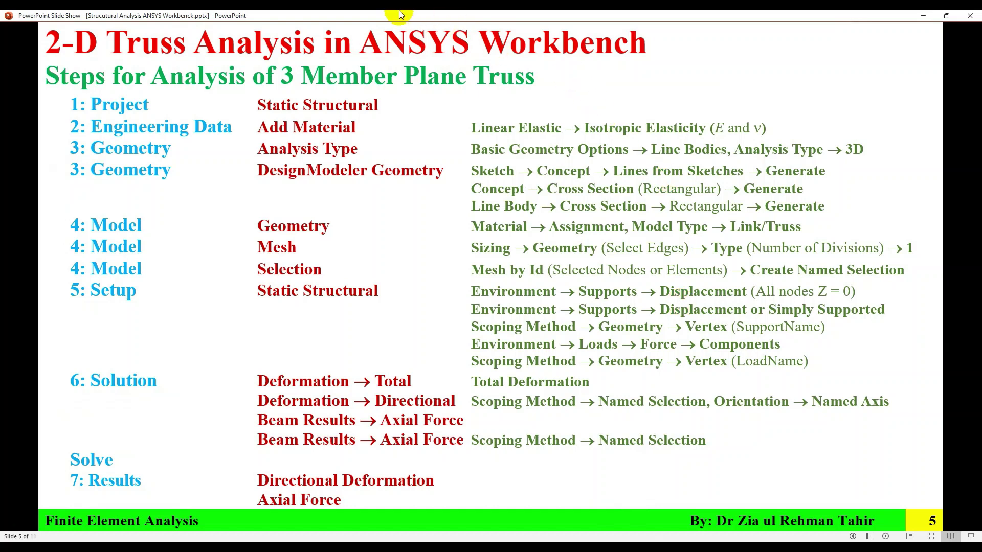